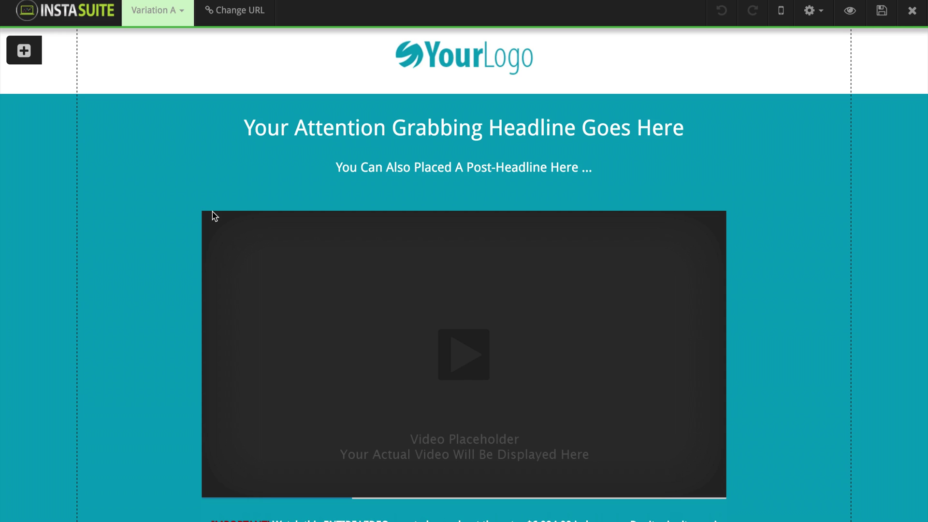
- Look over the sales page from the logo and headline down to the order button and support contact line
scroll(166, 255, down, 5)
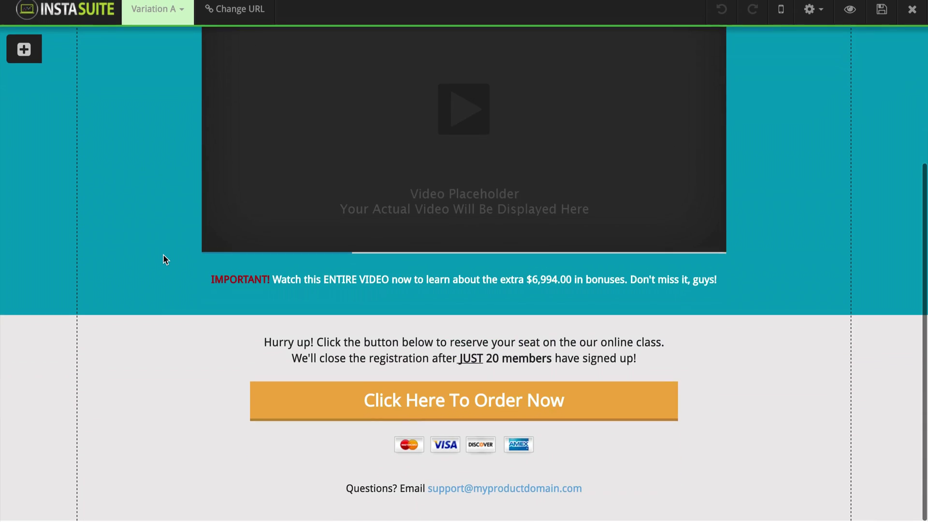
scroll(174, 256, up, 5)
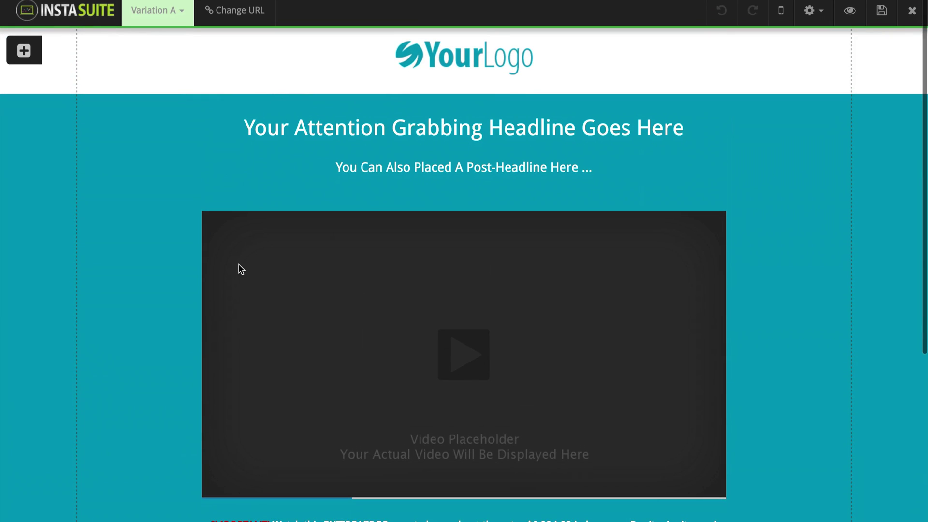
scroll(155, 345, down, 1)
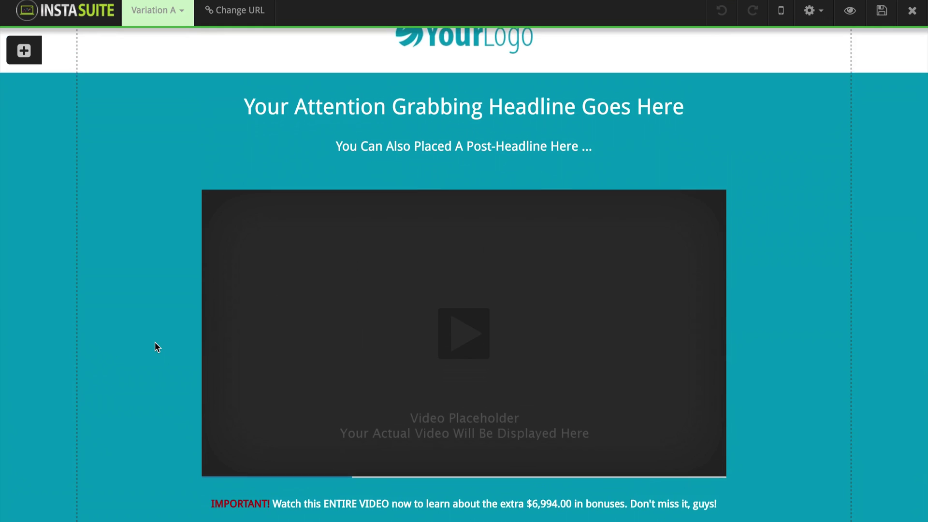
scroll(154, 343, up, 1)
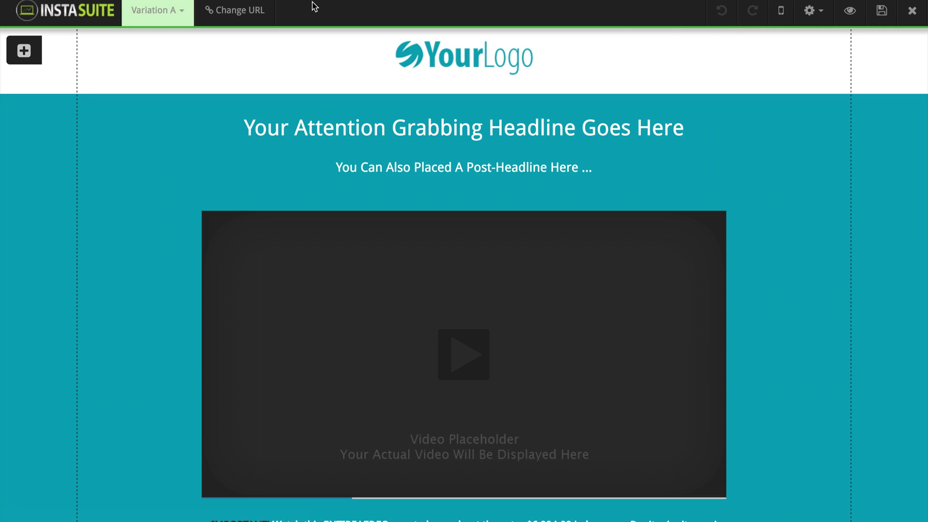
- Review the create modes available for a new page variation and close the dialog without creating one
click(184, 16)
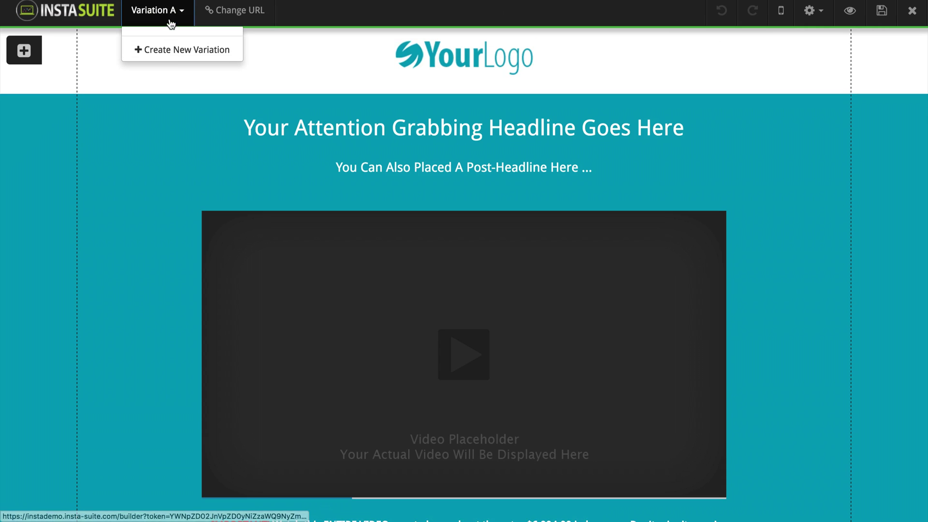
click(174, 51)
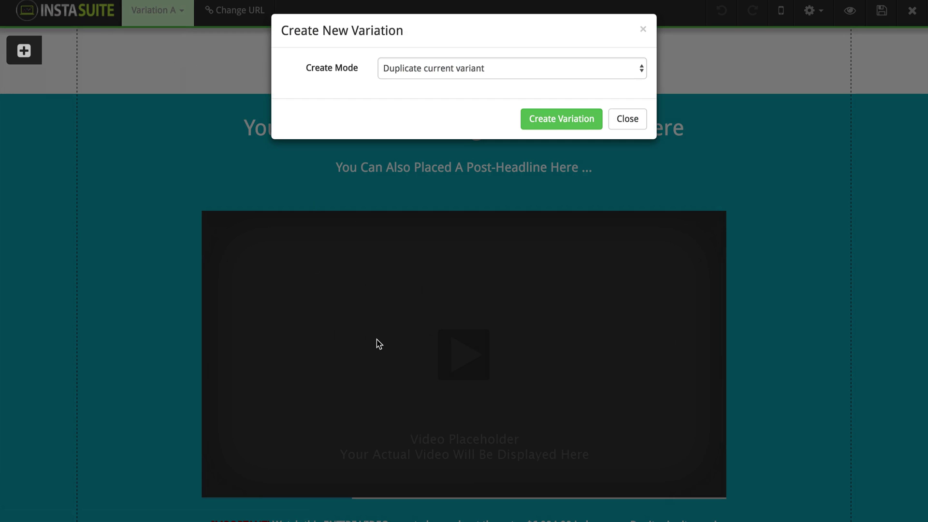
click(563, 72)
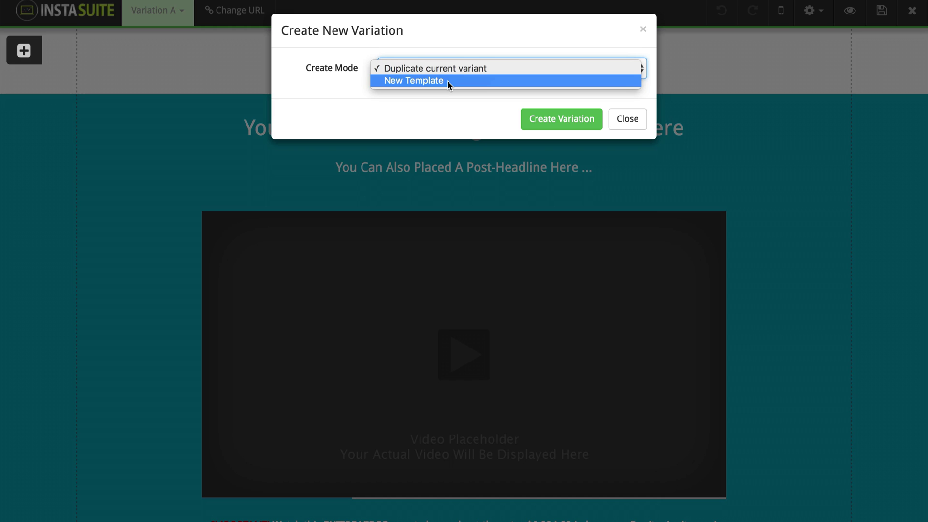
click(620, 120)
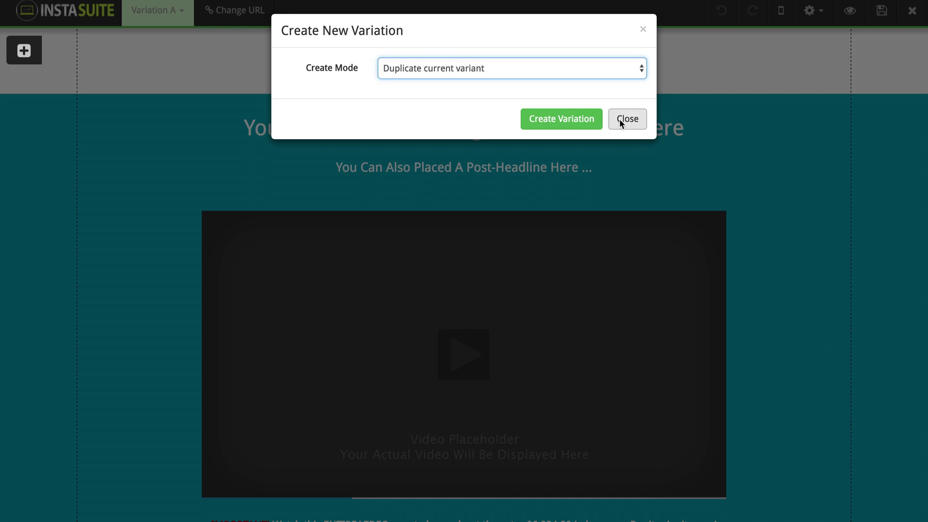
click(621, 120)
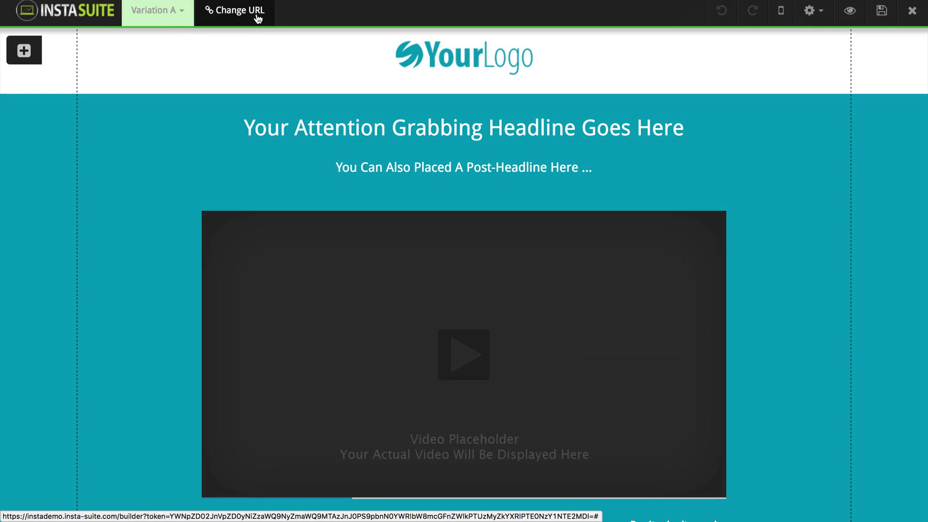
- Inspect the editable ending of the page URL in the URL settings and close them
click(241, 16)
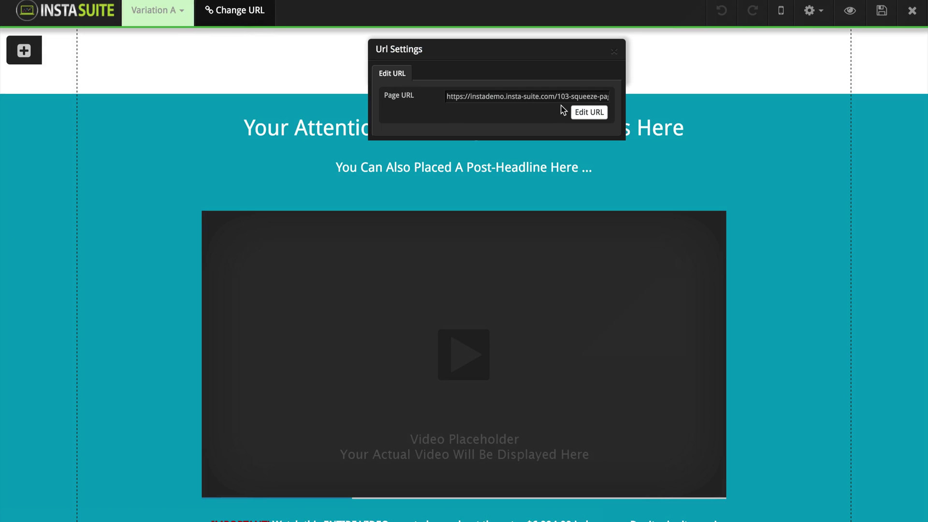
drag(561, 95, 617, 98)
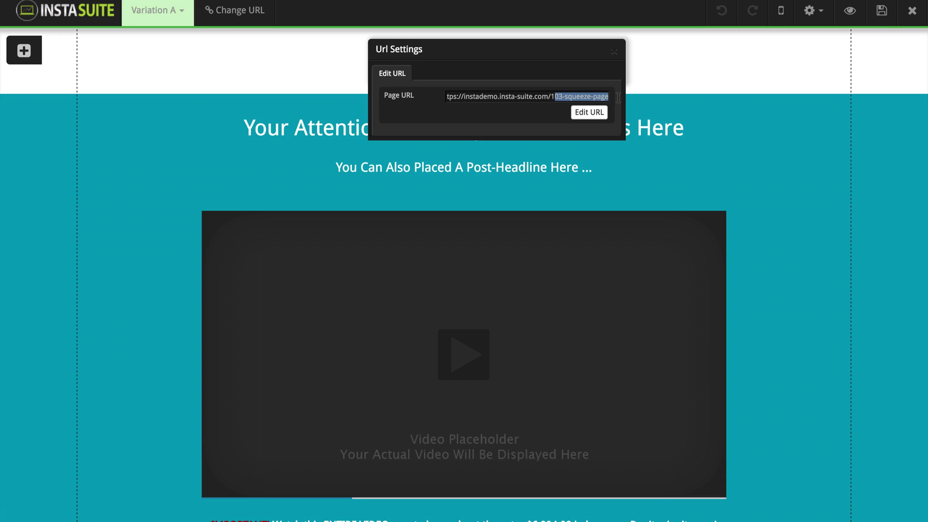
click(615, 52)
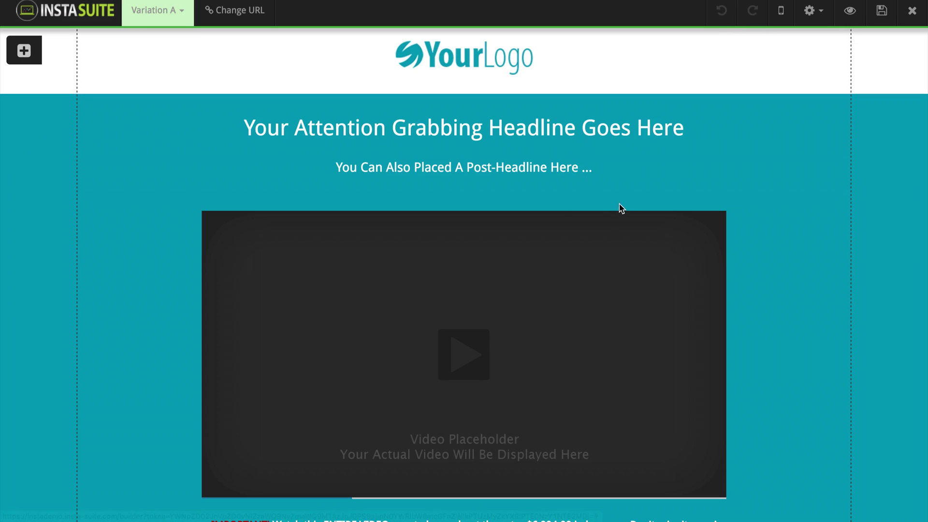
- Delete the post-headline below the main headline and try undoing and redoing the deletion, leaving it undone
mouse_move(597, 171)
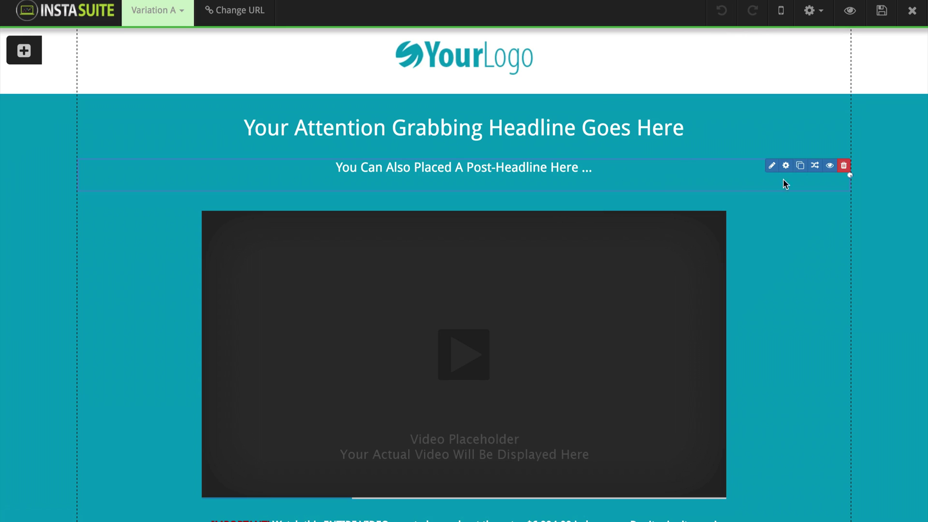
click(844, 166)
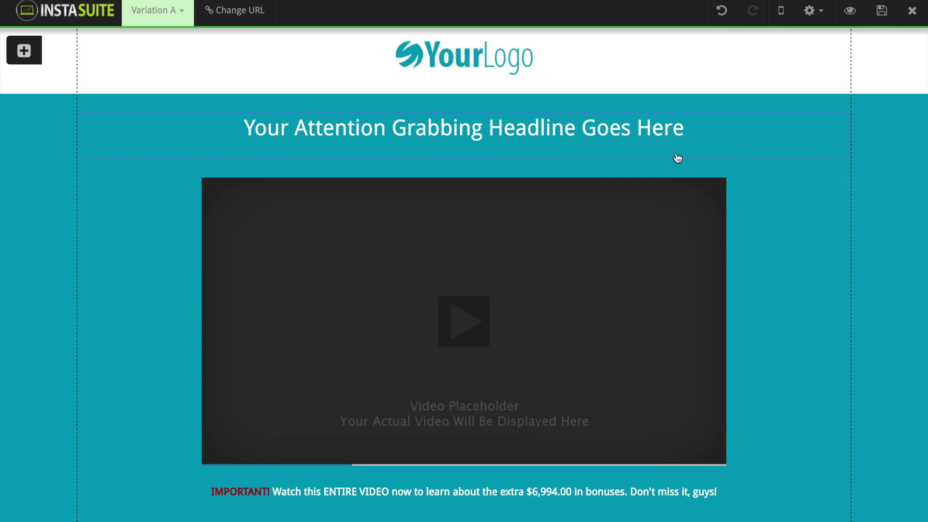
click(721, 10)
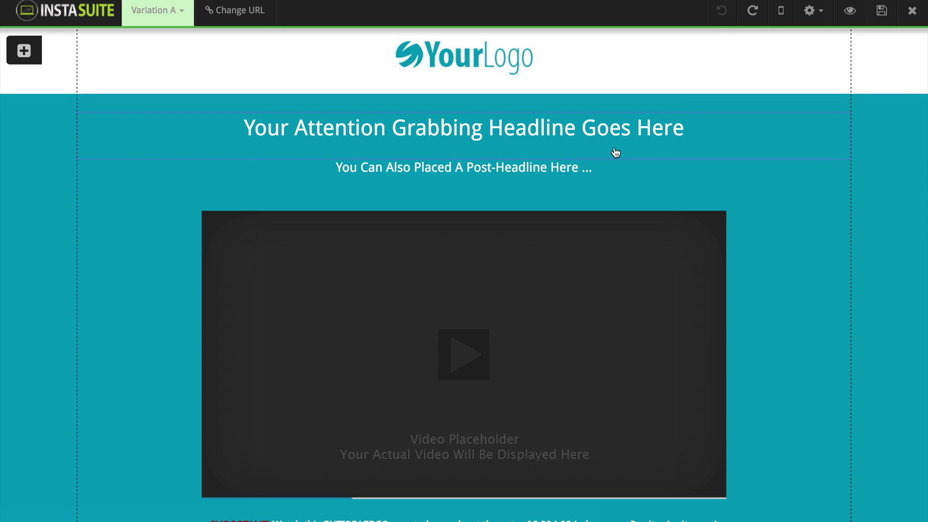
click(753, 18)
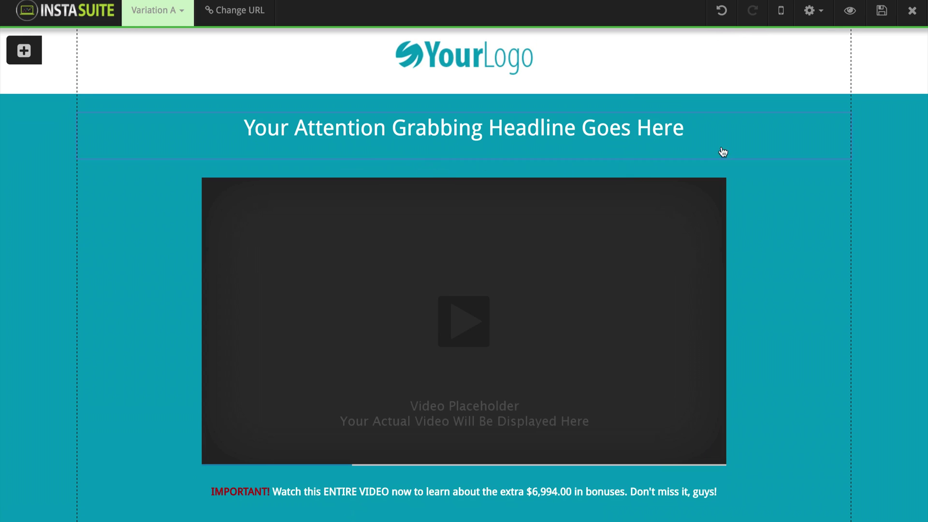
click(721, 17)
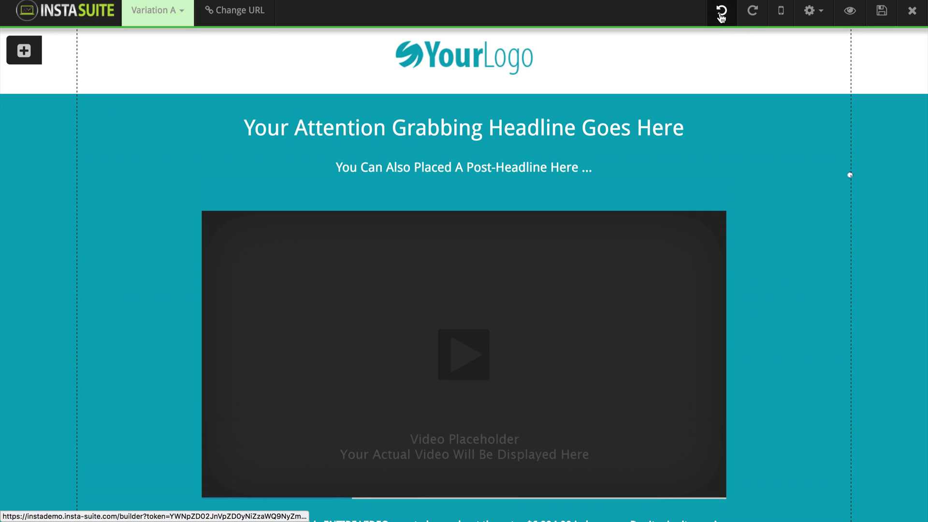
- Switch to the mobile editor and look through the page's mobile layout
click(781, 17)
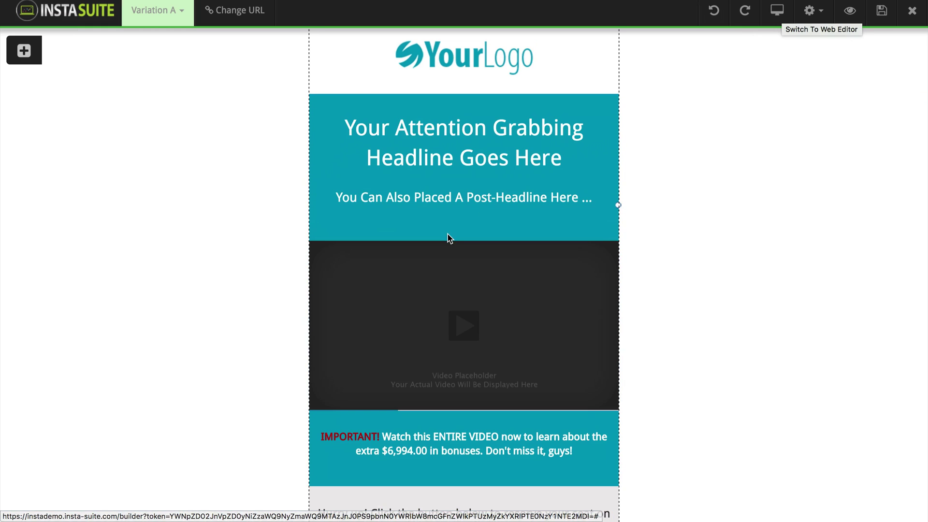
scroll(447, 290, down, 4)
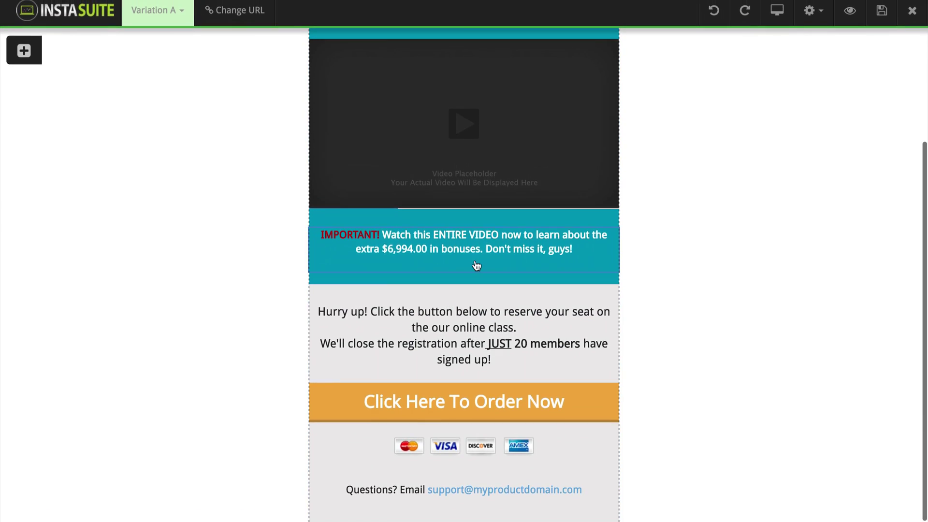
scroll(476, 266, up, 4)
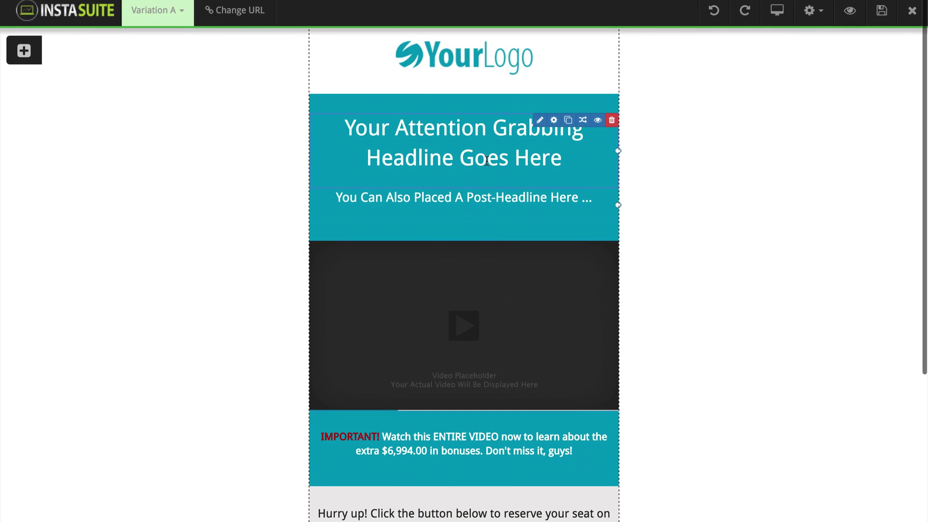
- Open the main headline for text editing in the mobile layout, exit without changes and return to the web editor
click(470, 161)
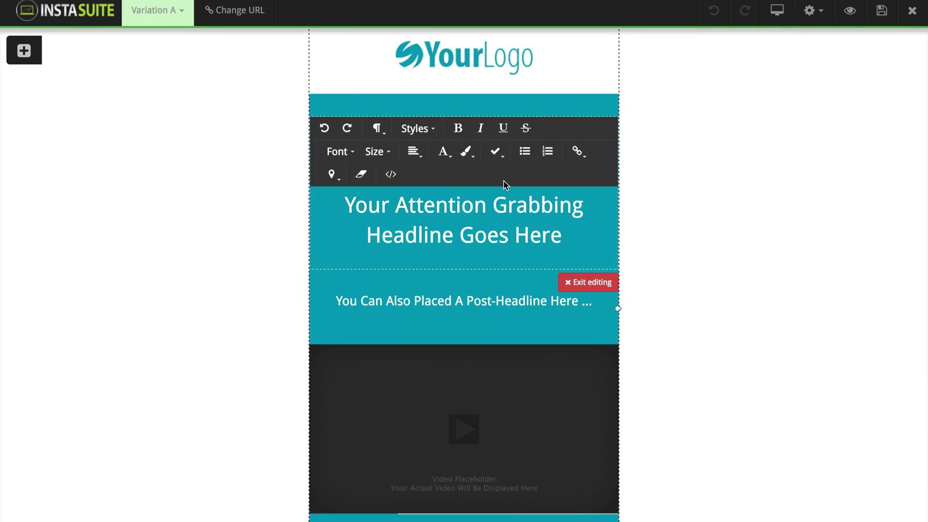
click(569, 241)
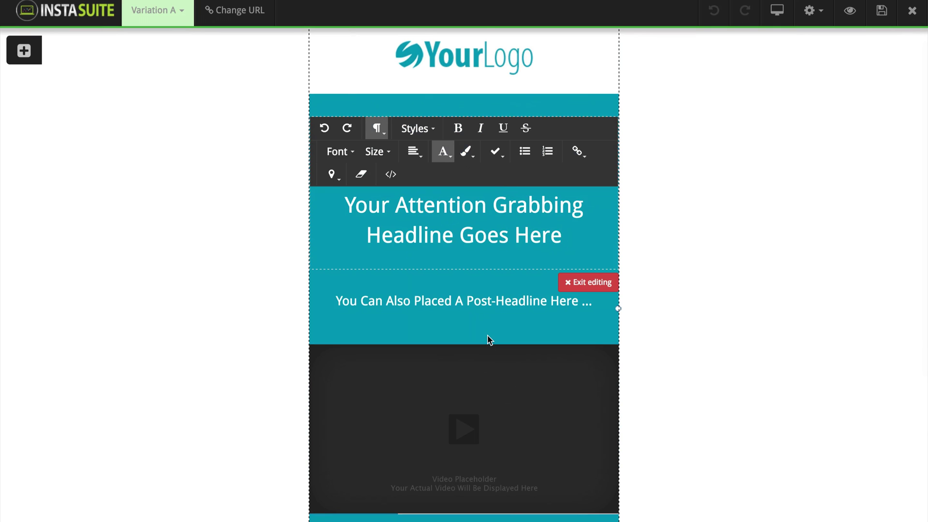
scroll(489, 338, down, 3)
scroll(503, 319, up, 2)
click(576, 262)
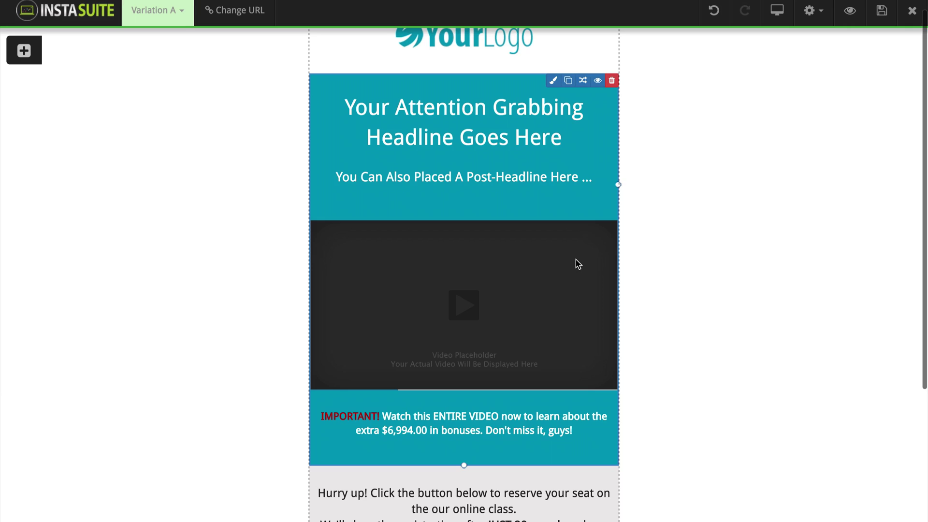
scroll(625, 142, up, 1)
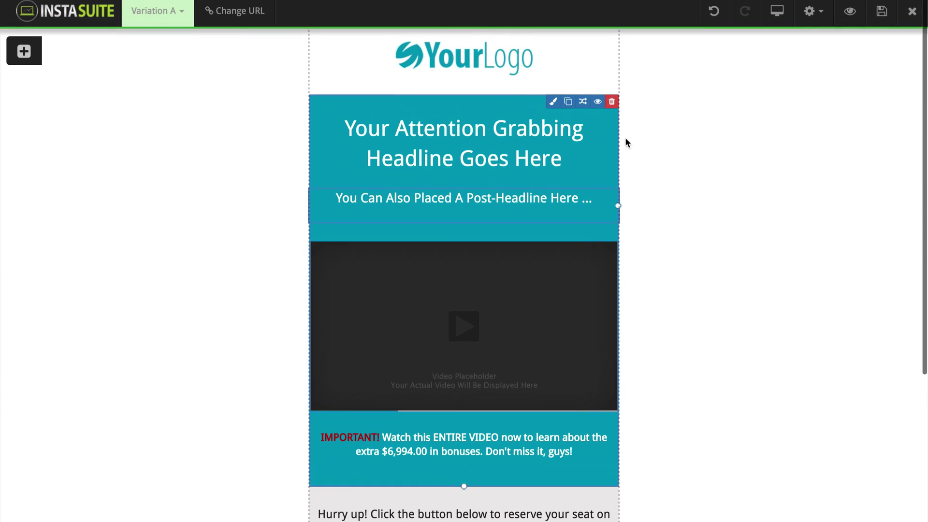
click(777, 13)
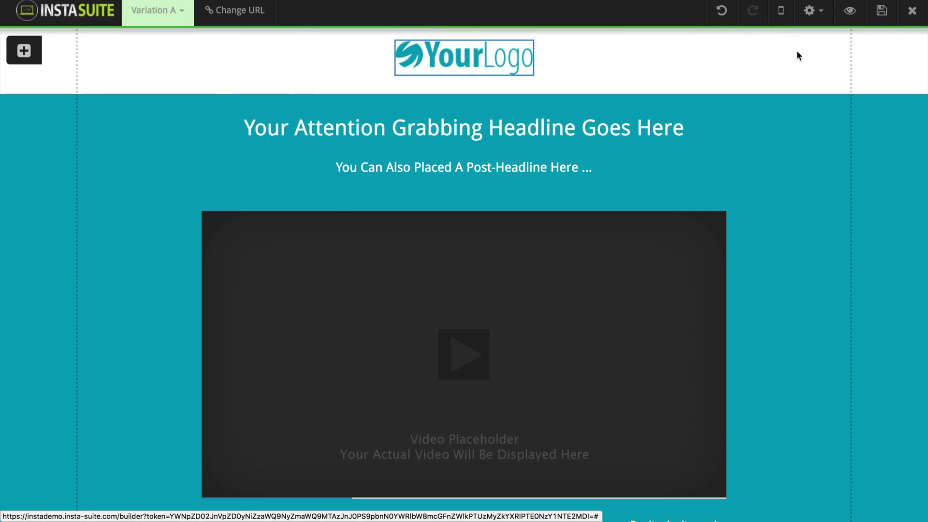
- Review the general, background image, background video and typography settings in the Page Options, and close them
click(818, 15)
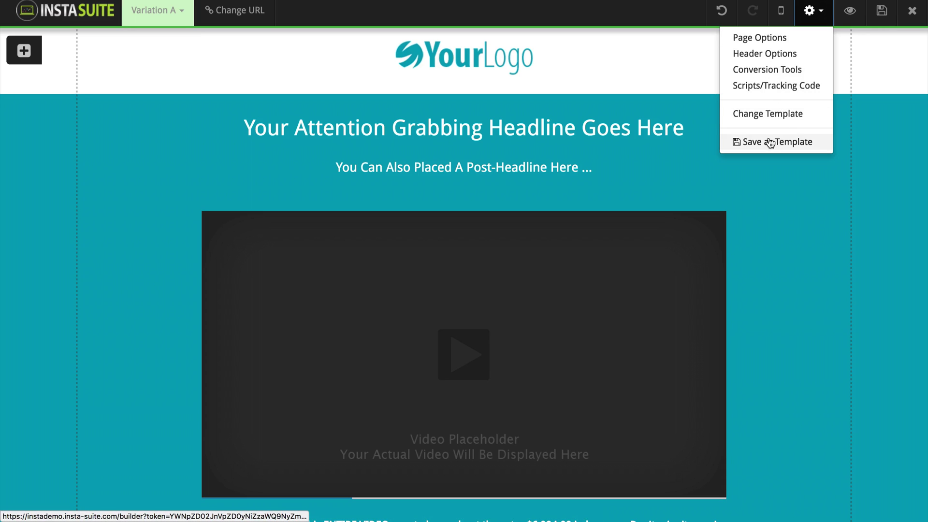
click(773, 39)
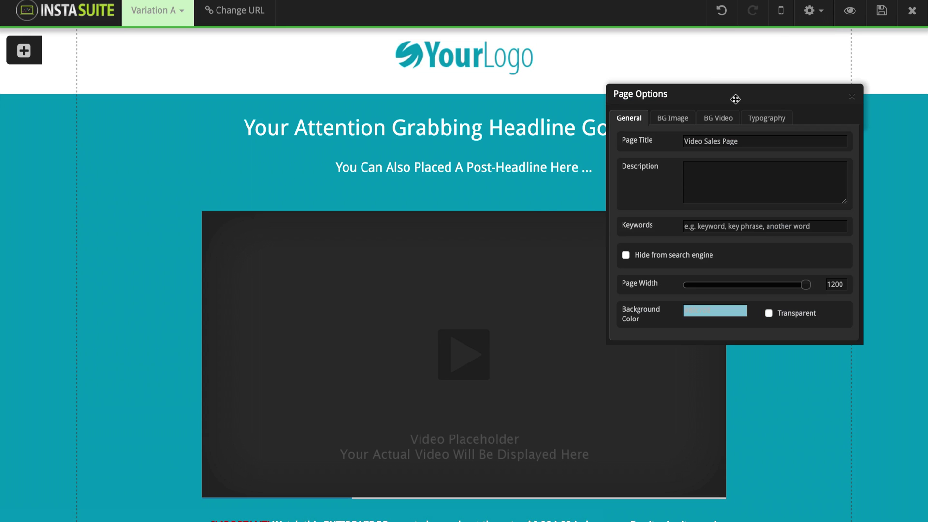
mouse_move(735, 96)
mouse_down()
mouse_move(711, 74)
mouse_move(735, 83)
mouse_up()
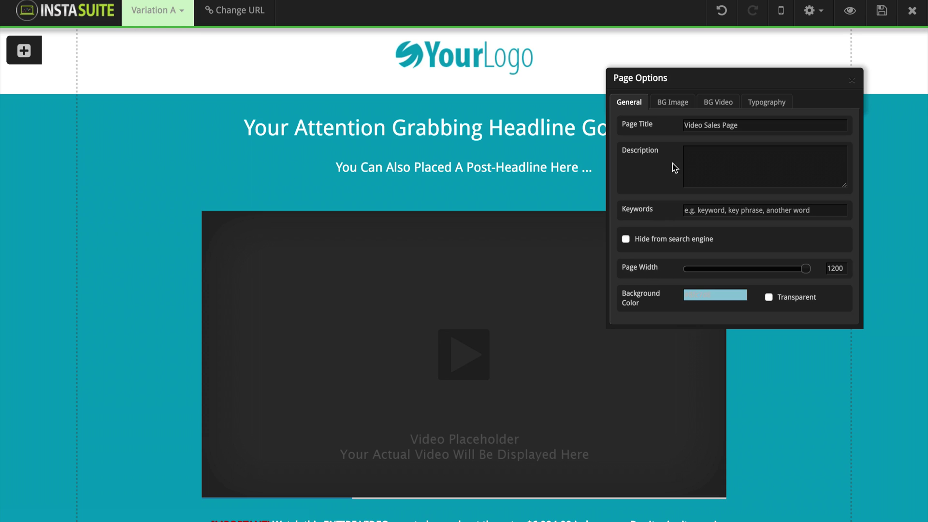
click(682, 104)
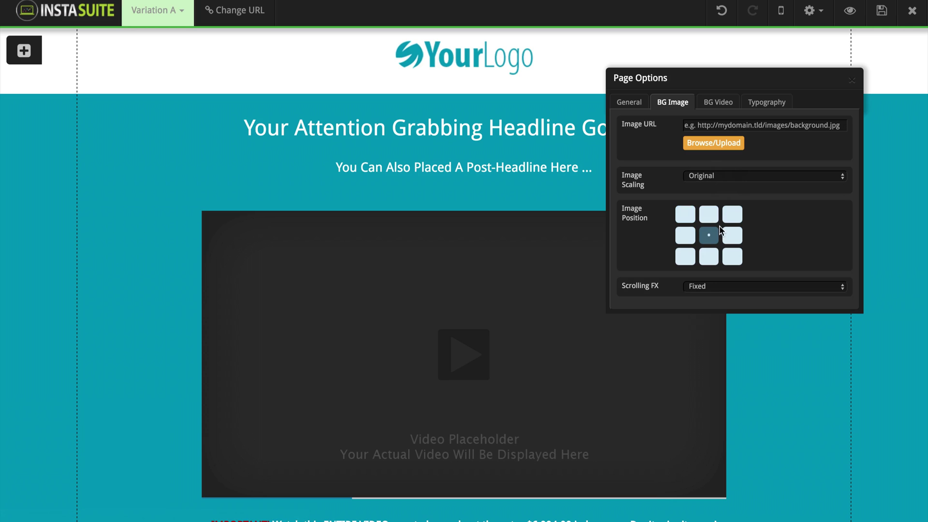
click(719, 104)
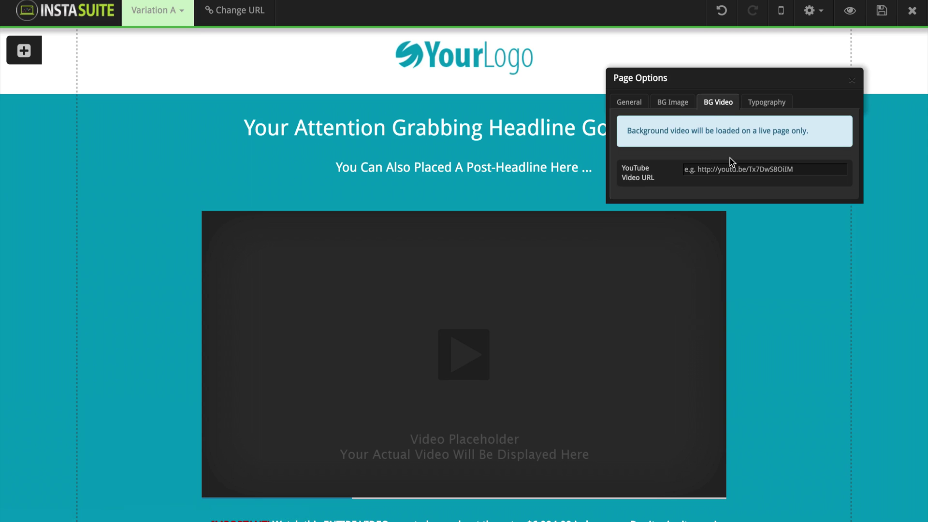
click(756, 105)
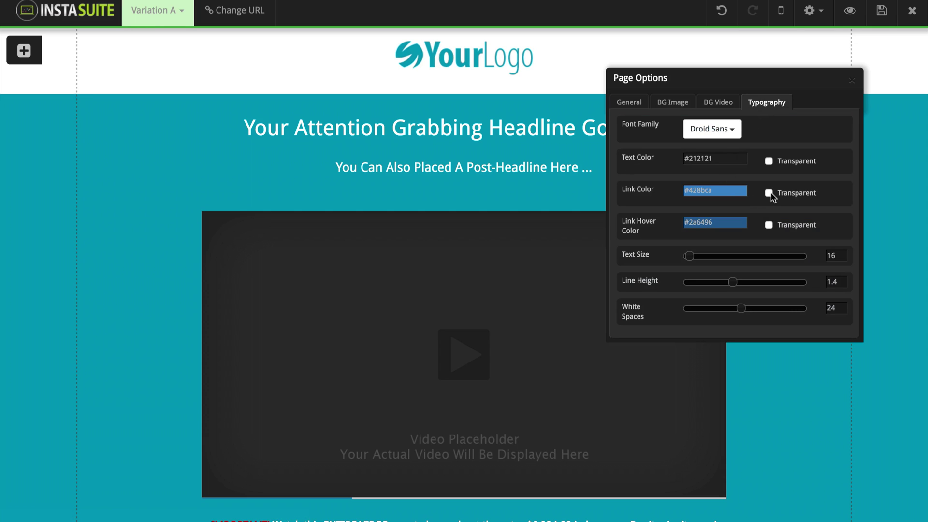
click(851, 81)
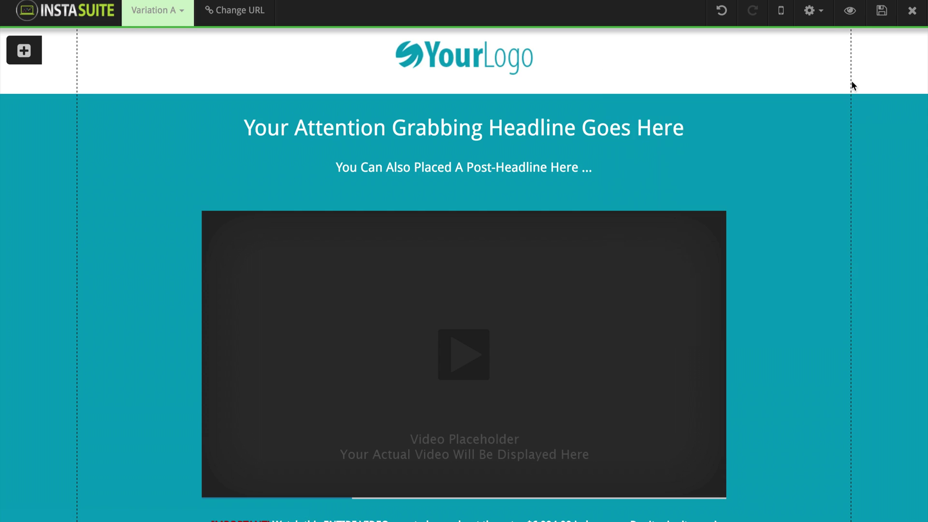
- Open the Header Options and turn on the display of the page header
click(817, 20)
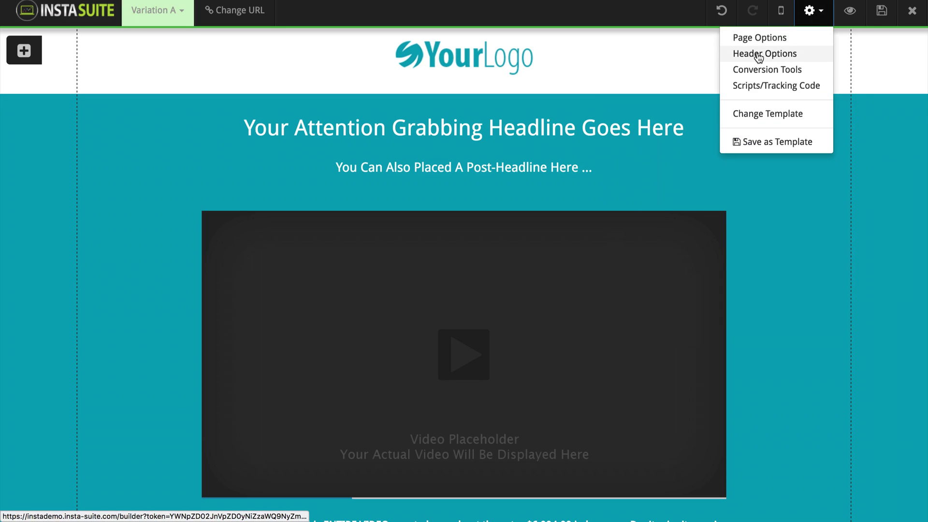
click(773, 54)
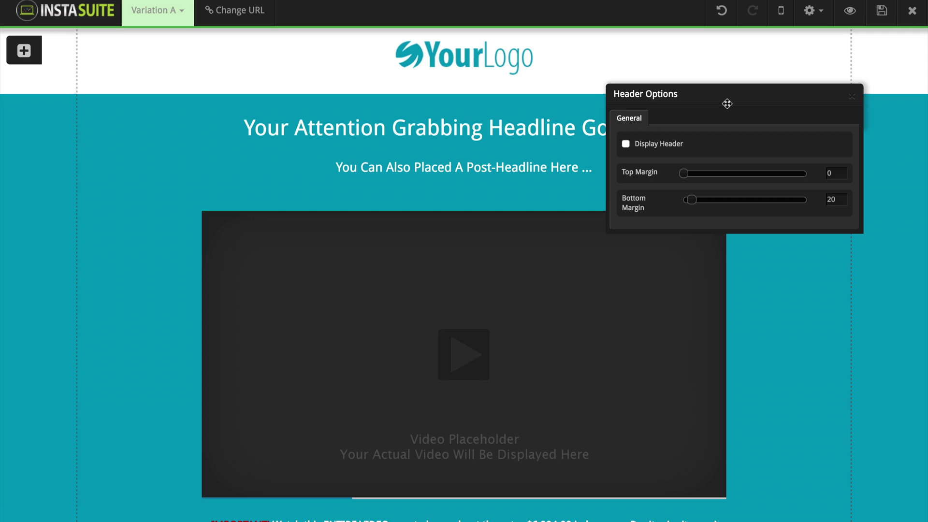
drag(716, 97, 613, 161)
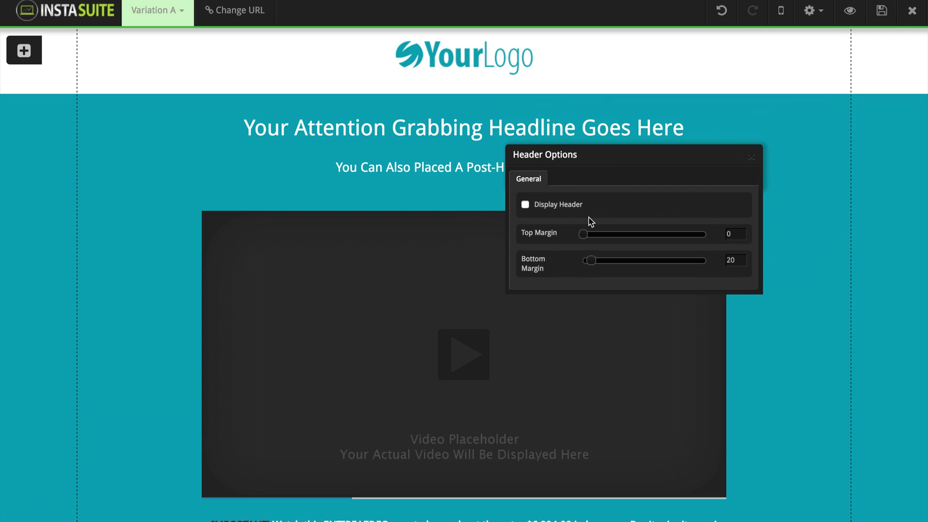
click(526, 204)
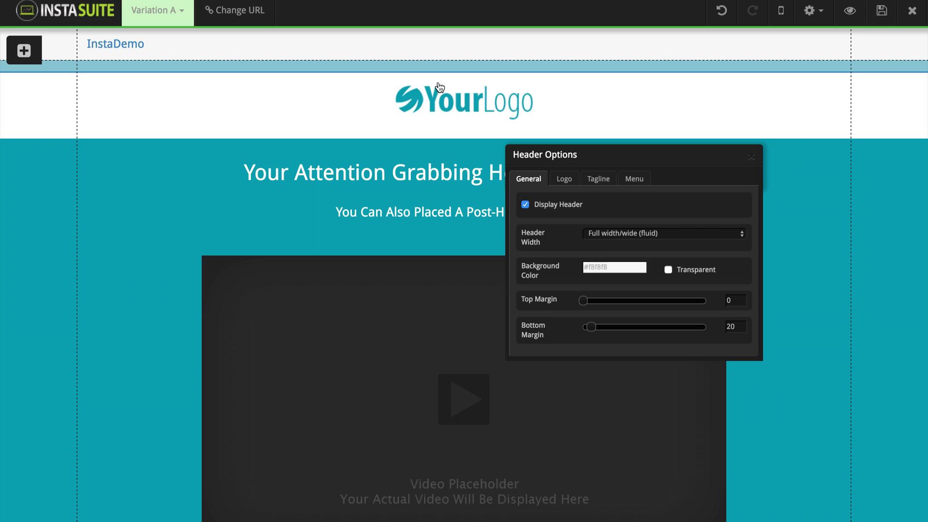
- Set the header logo to use custom text and enter "Headline" as the text logo
click(569, 183)
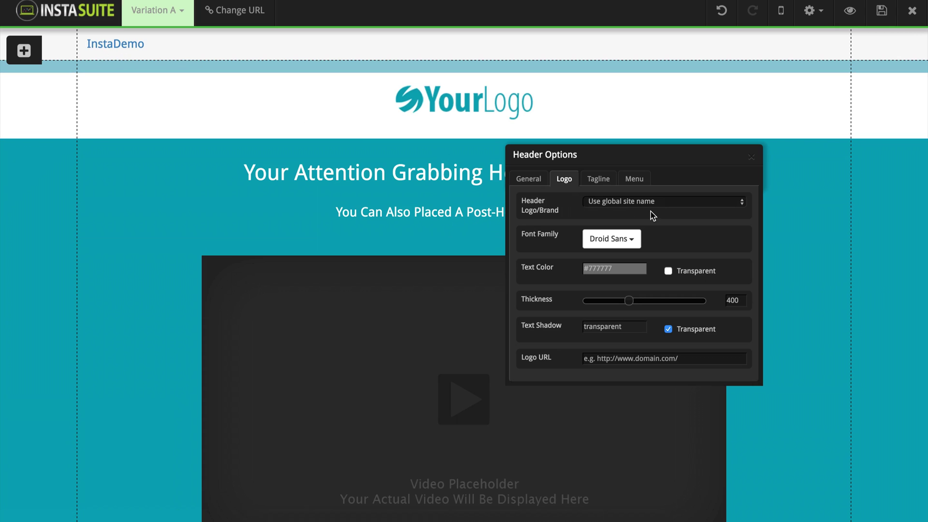
click(676, 201)
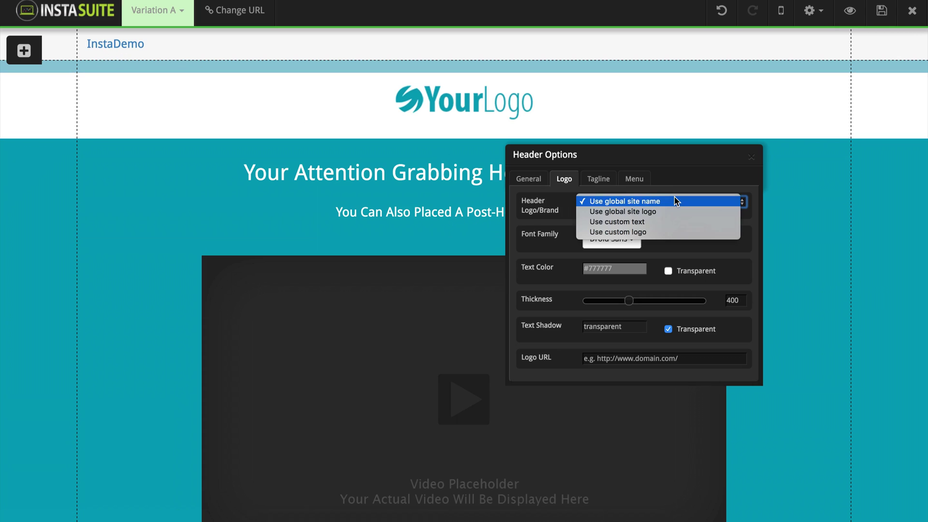
click(653, 222)
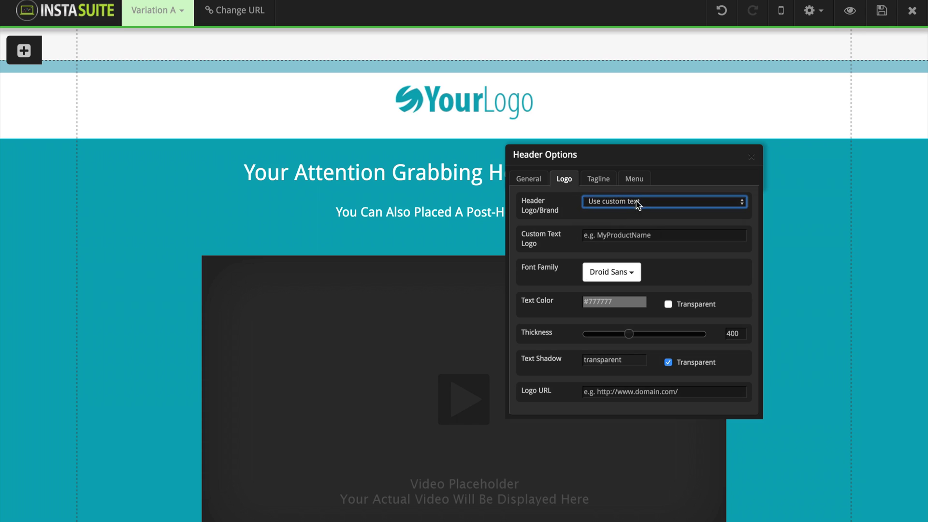
click(602, 236)
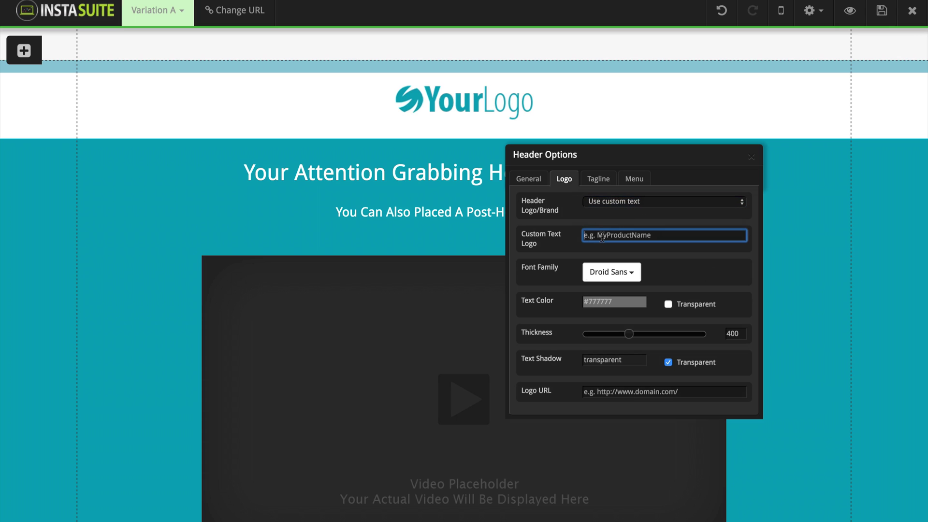
text(Headline)
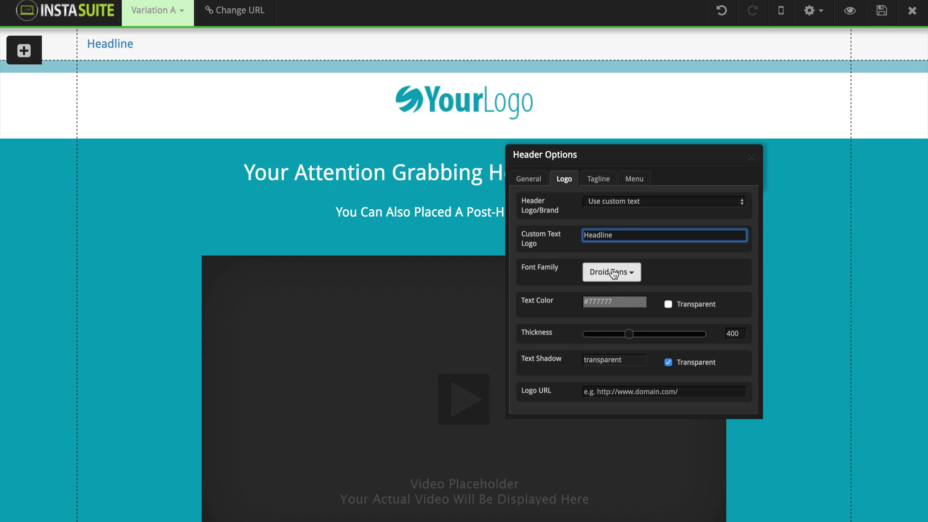
- Turn on the display of both the tagline and the navigation menu in the header
click(603, 182)
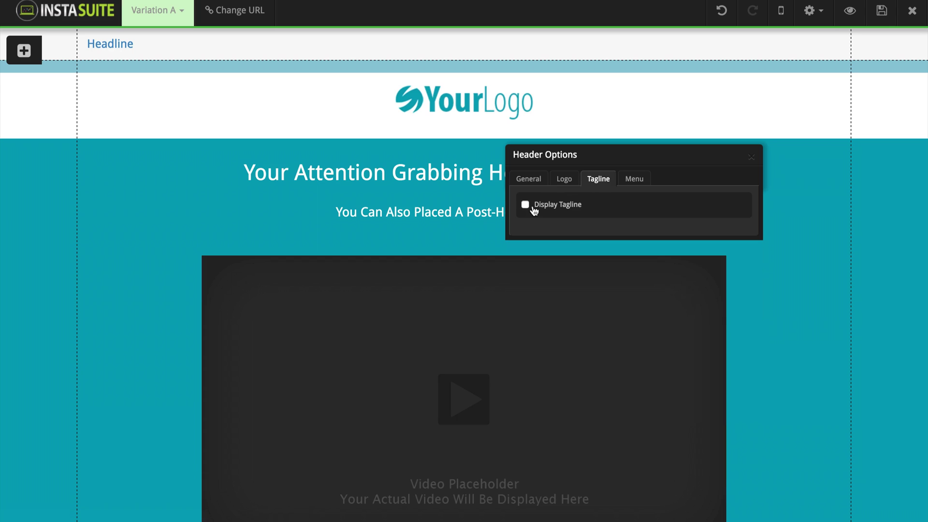
click(525, 205)
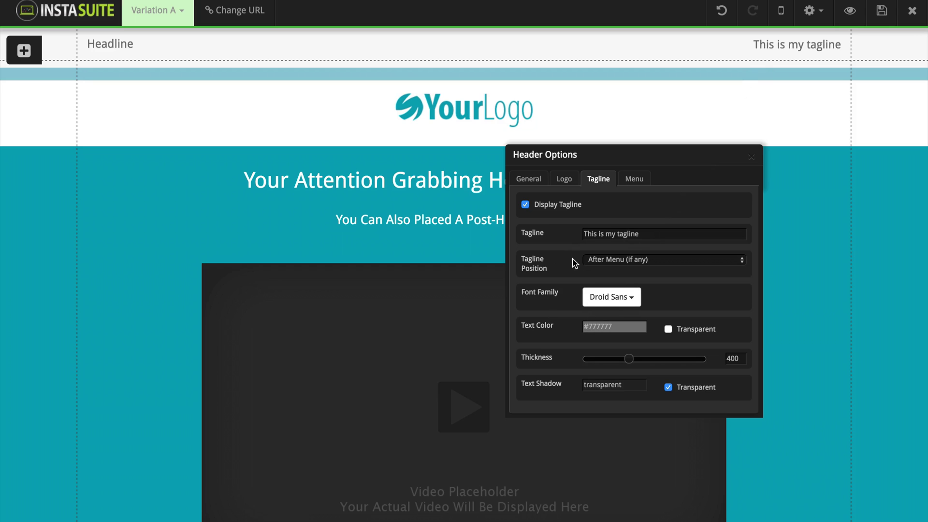
click(629, 182)
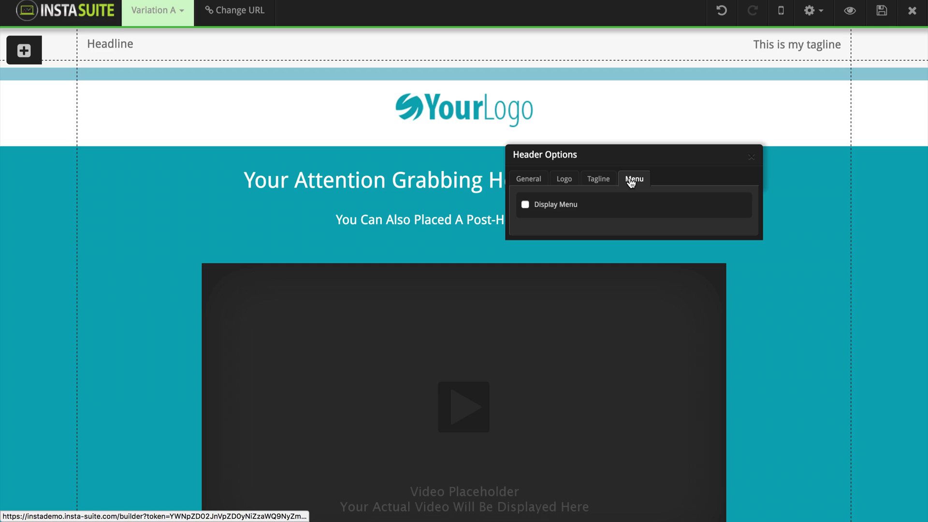
click(526, 206)
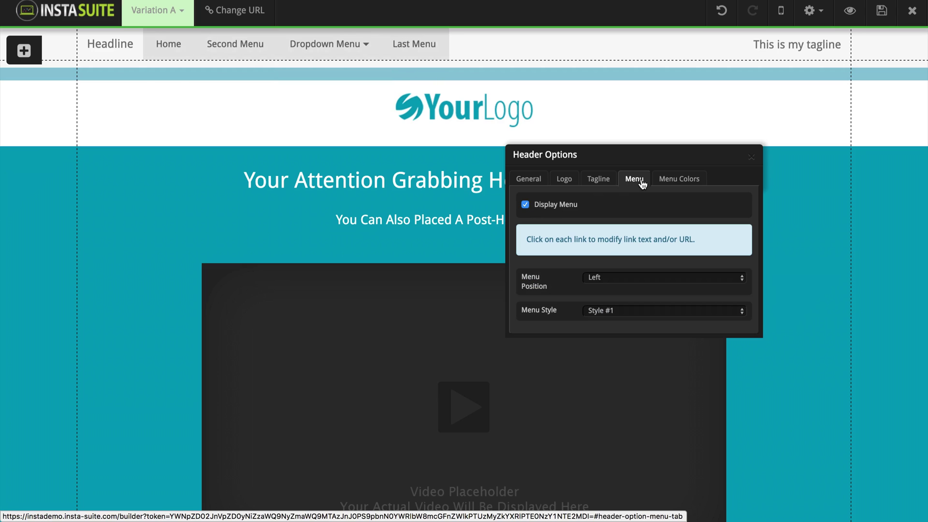
- Look through the available menu positions and menu styles, keeping Left and Style #1
click(611, 278)
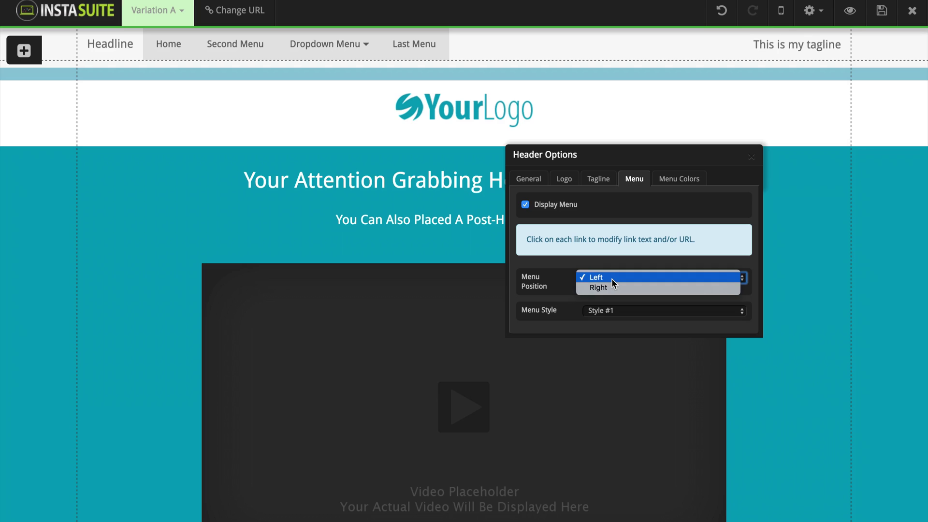
click(610, 278)
click(600, 312)
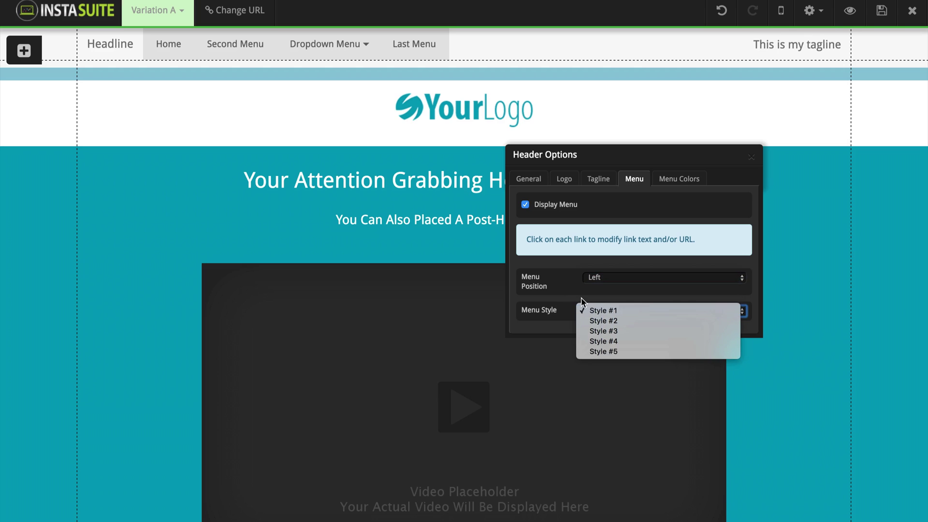
click(566, 292)
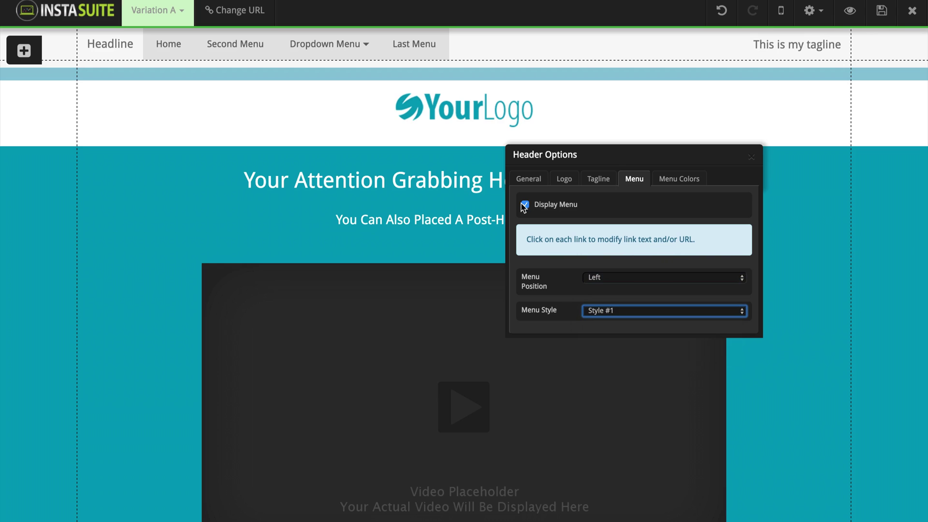
- Open the settings of the "Last Menu" header link and rename it to "Blog"
click(415, 49)
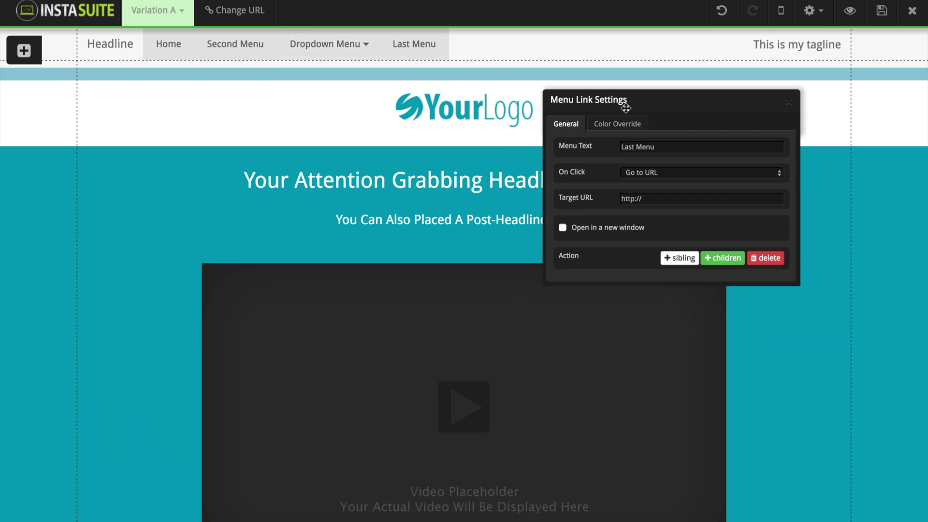
drag(648, 100, 443, 105)
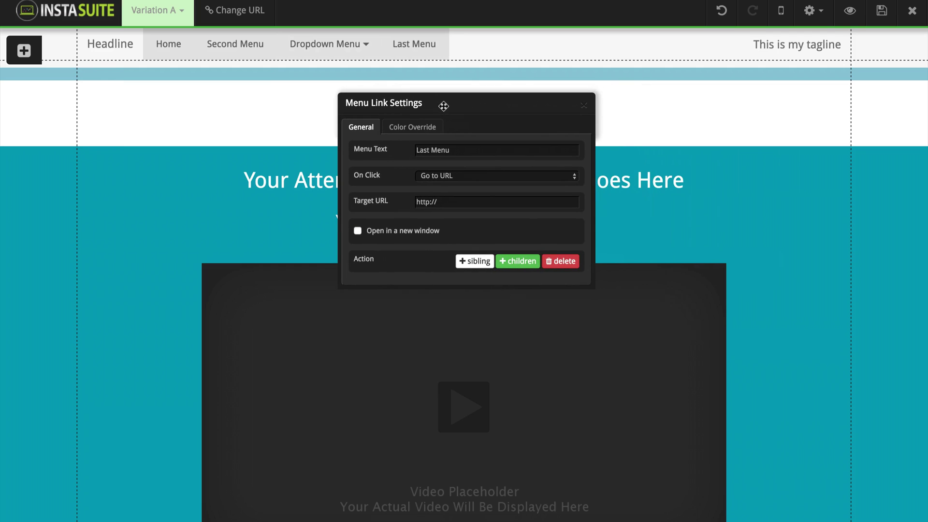
click(453, 153)
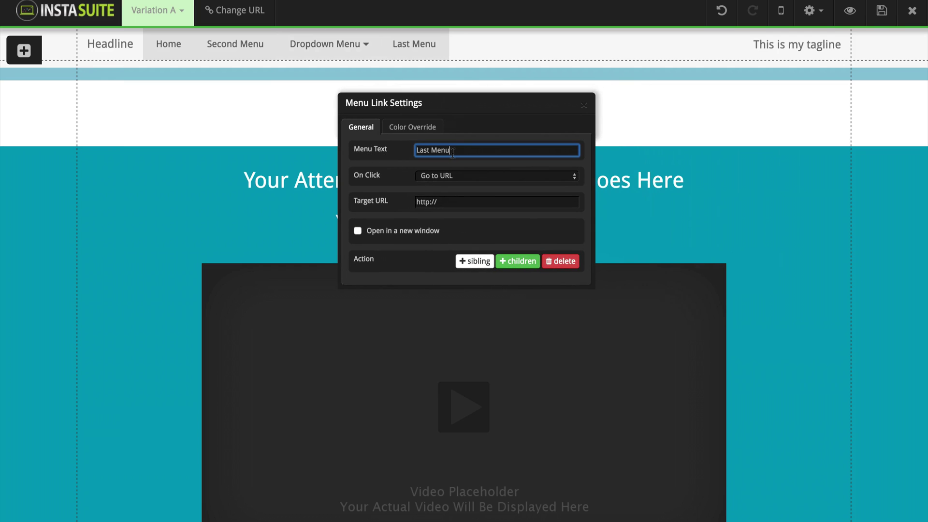
key(BackSpace)
key(BackSpace)
key(BackSpace)
key(BackSpace)
key(BackSpace)
key(BackSpace)
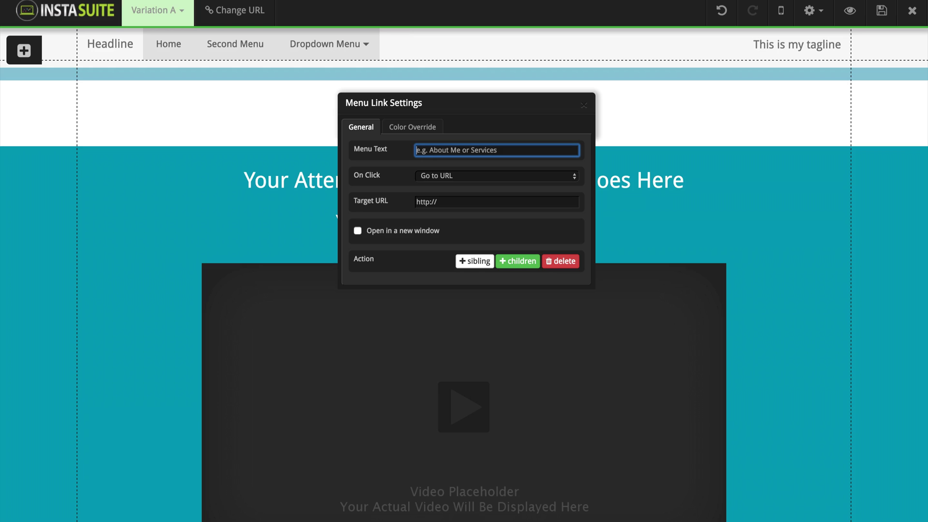
text(Blog)
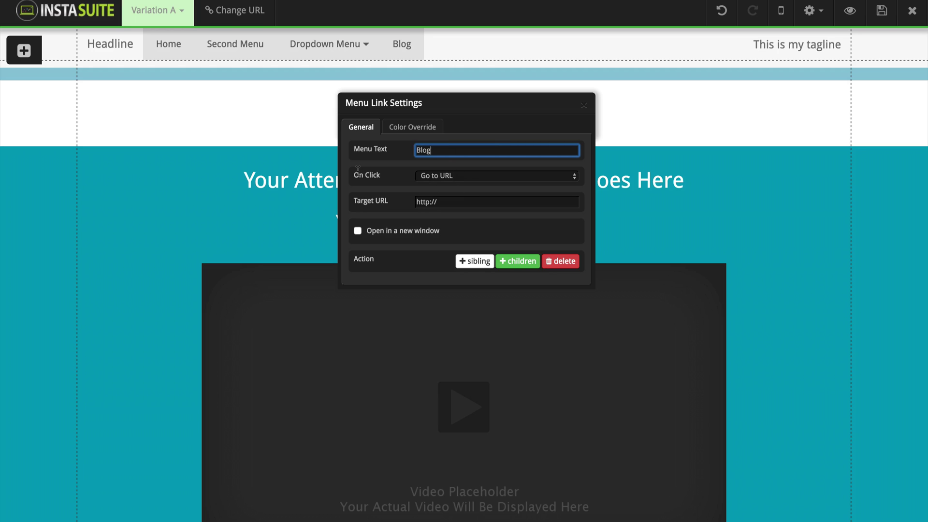
click(470, 177)
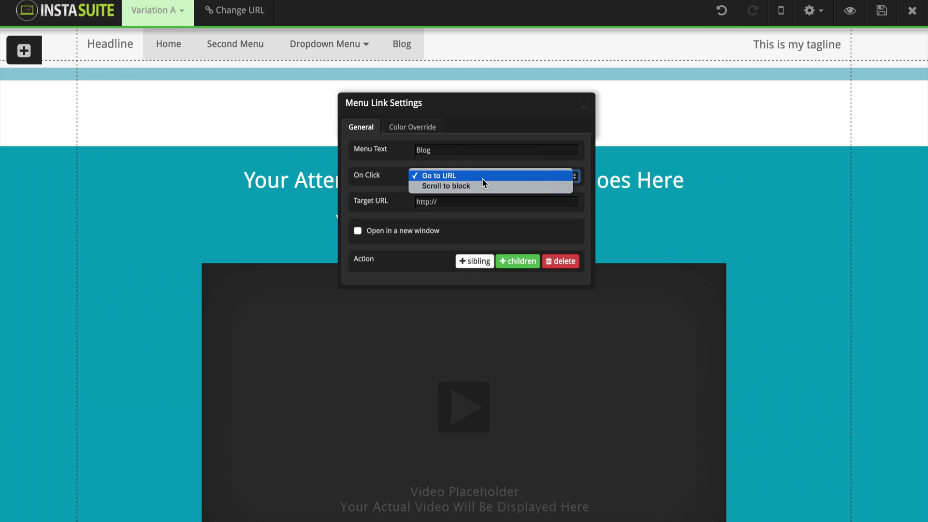
click(395, 184)
click(446, 201)
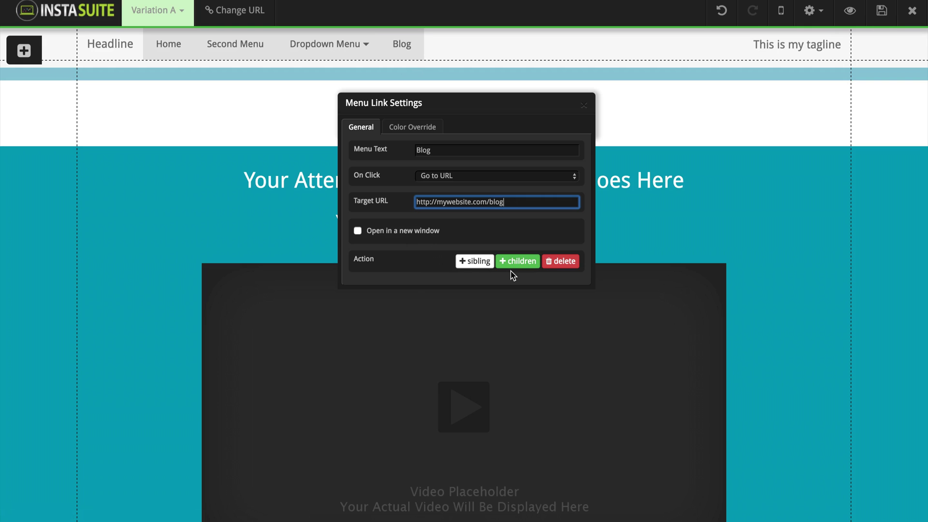
- Check the Blog link's color override settings, leave the override off, and close the link settings
click(423, 129)
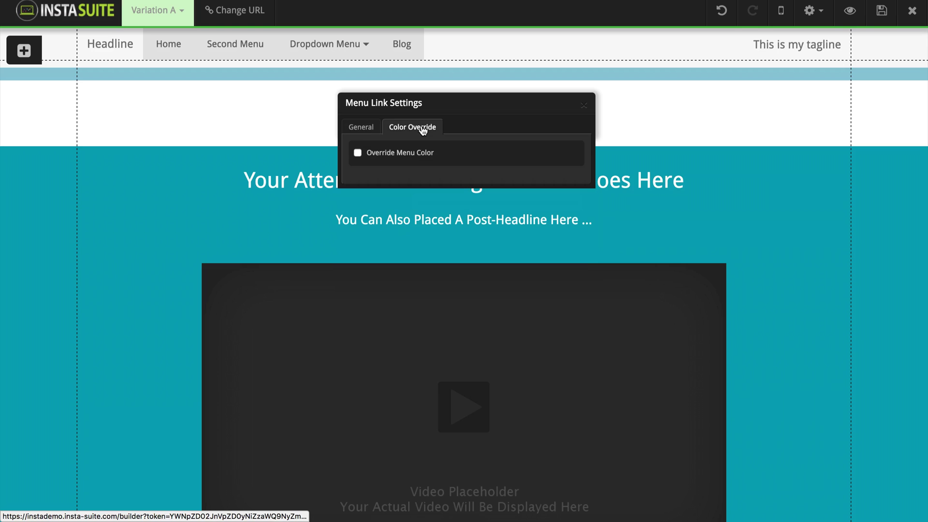
click(358, 153)
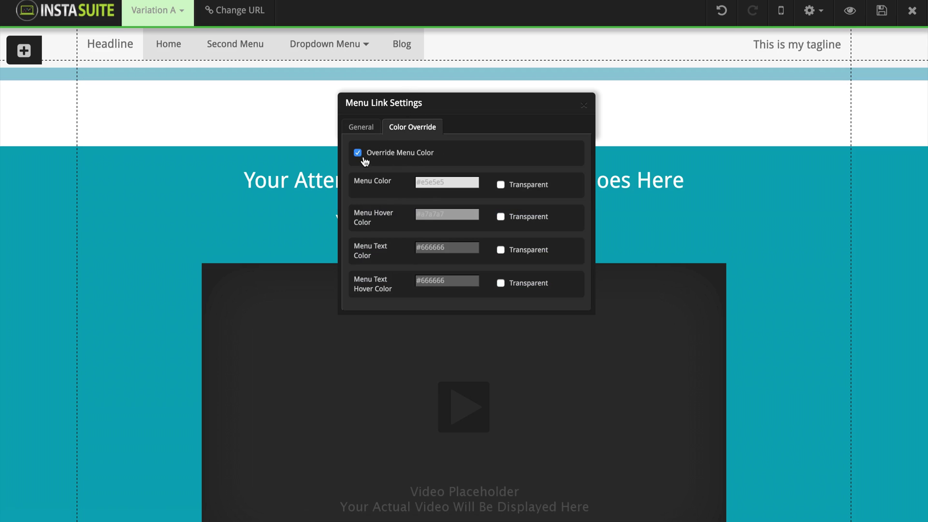
click(358, 153)
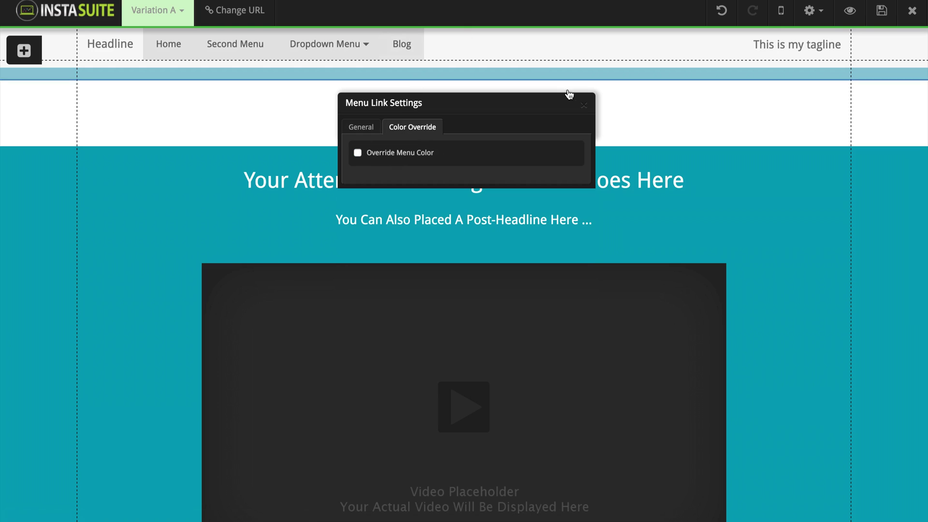
click(583, 106)
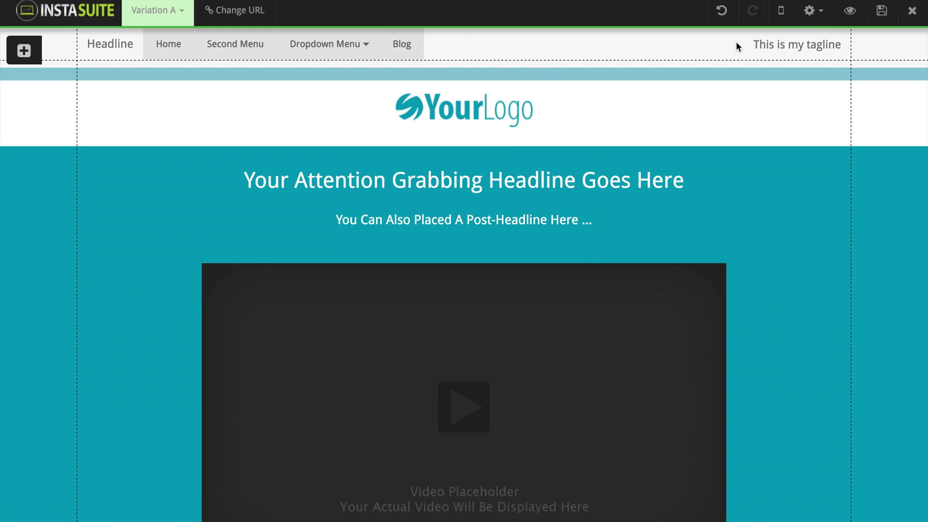
- Reopen the Header Options, review the menu color settings, and close them
click(812, 11)
click(783, 54)
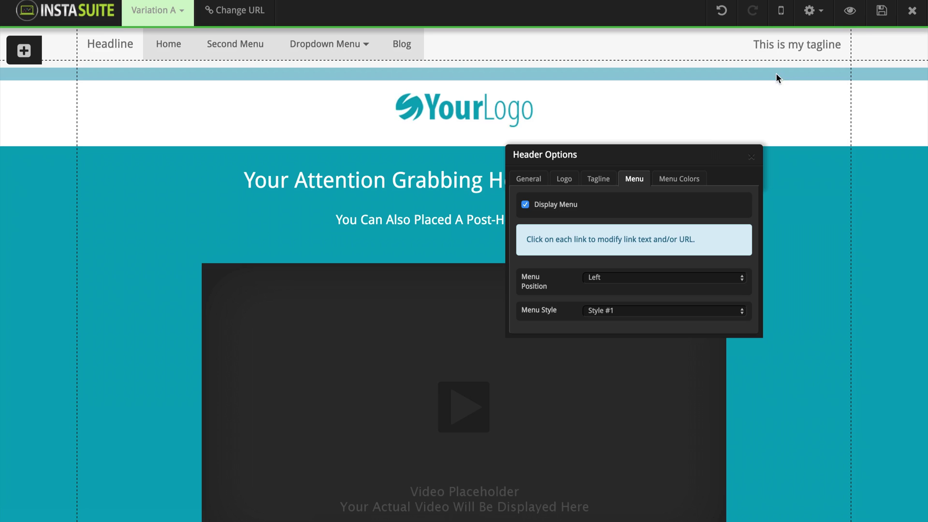
drag(651, 161, 416, 128)
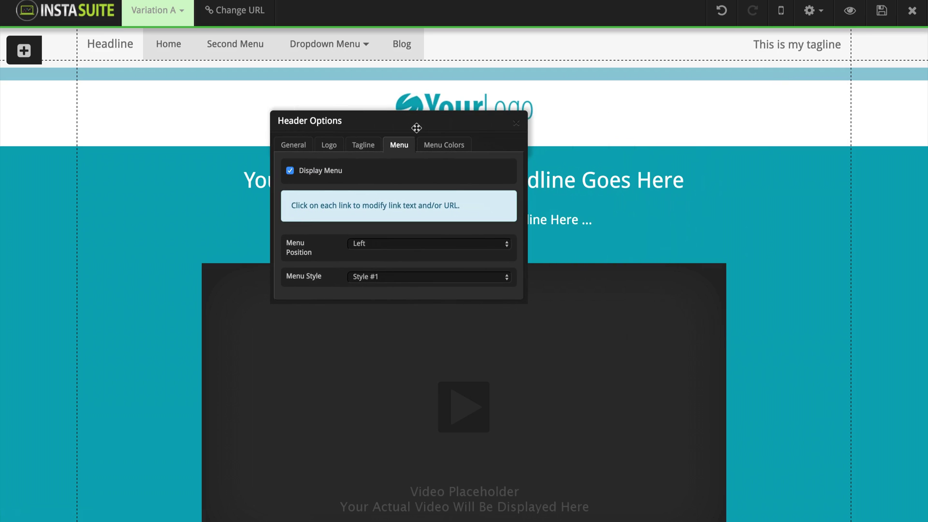
click(444, 148)
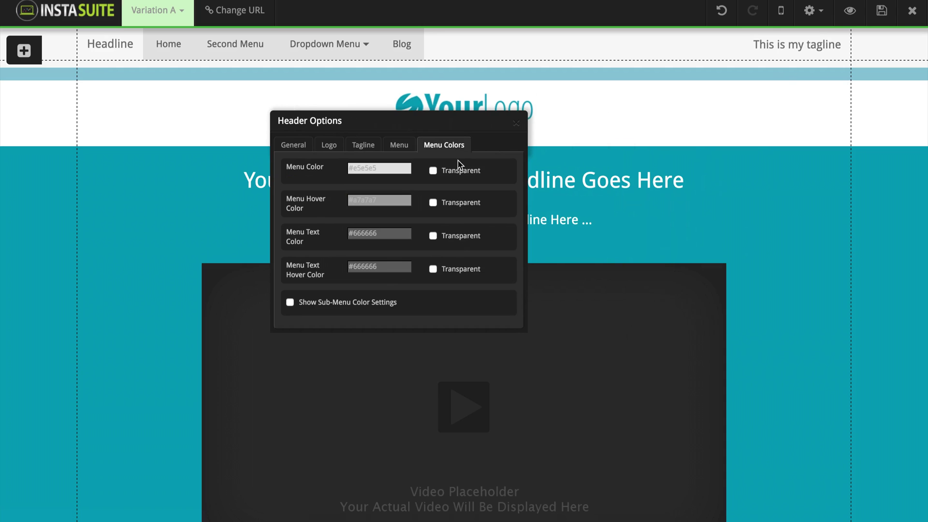
click(516, 127)
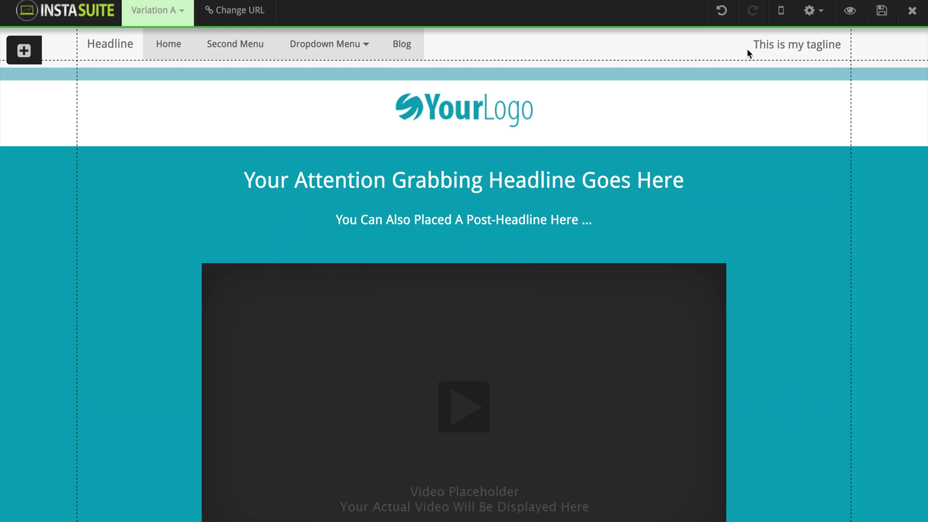
- Open the Conversion Tools and enable the PopUp for the page
click(814, 12)
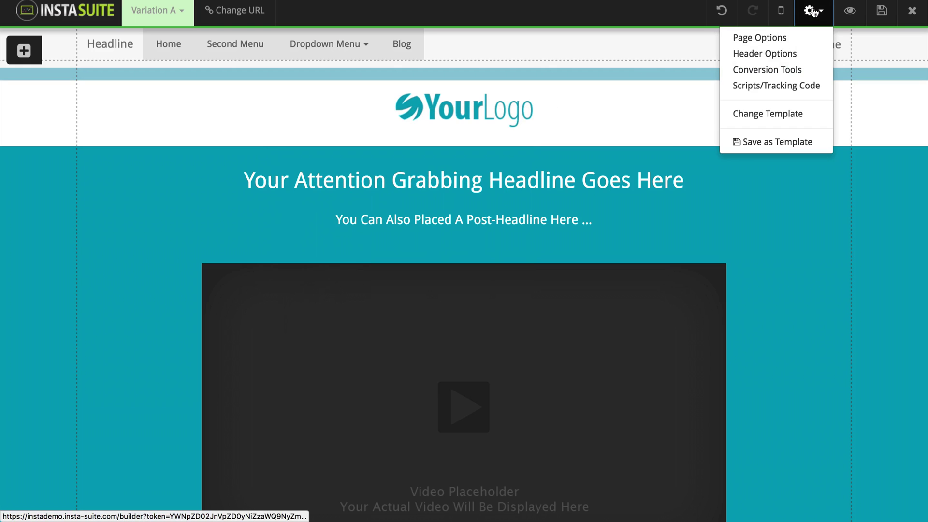
click(788, 71)
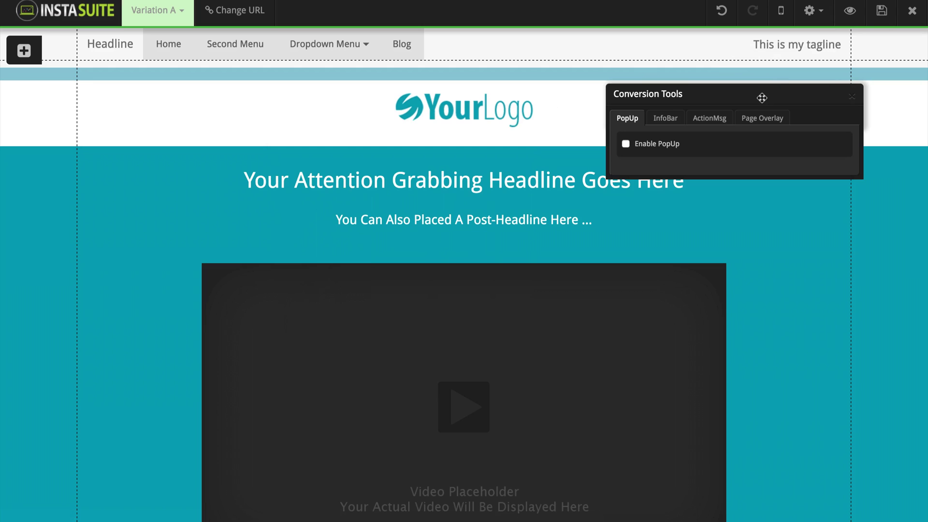
mouse_move(761, 98)
mouse_down()
mouse_move(657, 112)
mouse_move(685, 156)
mouse_move(721, 111)
mouse_move(723, 151)
mouse_move(762, 90)
mouse_up()
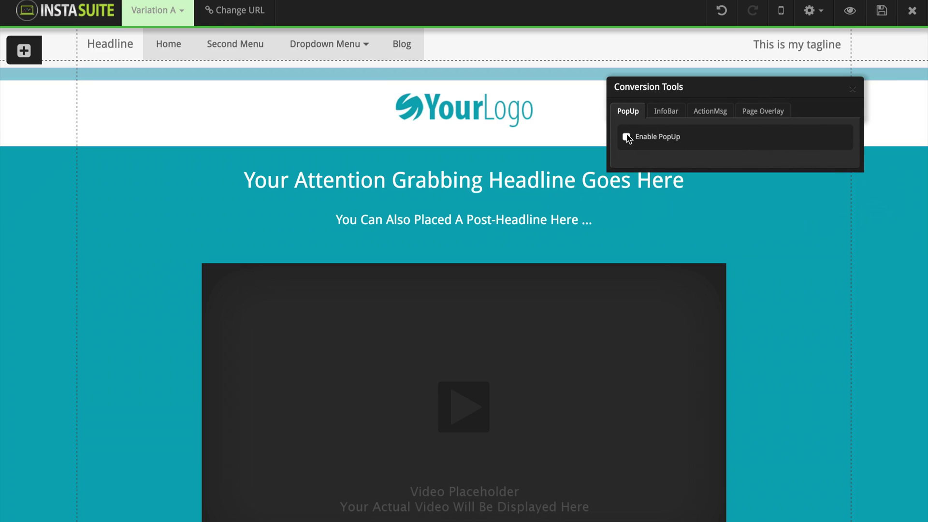
click(626, 137)
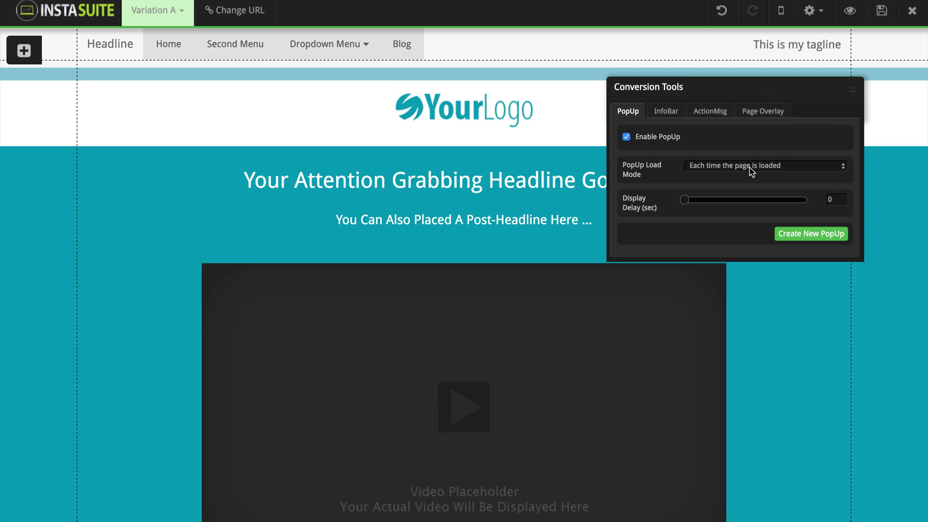
- Review the PopUp load modes, keep Each time the page is loaded, and create a new PopUp with its default name
click(776, 168)
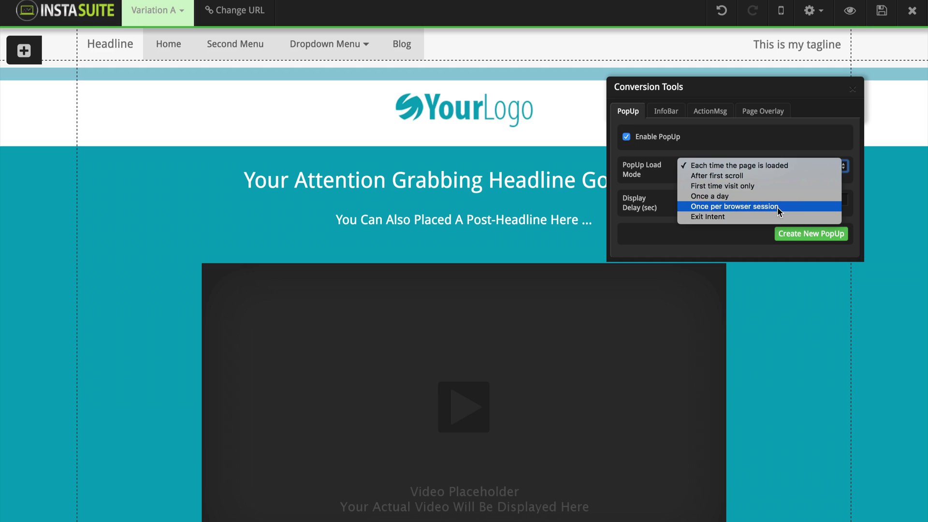
click(680, 222)
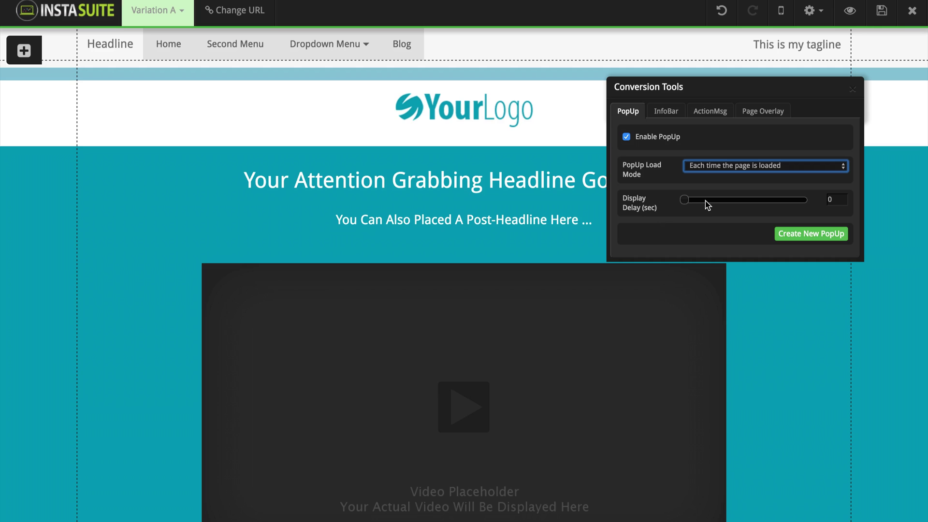
click(793, 237)
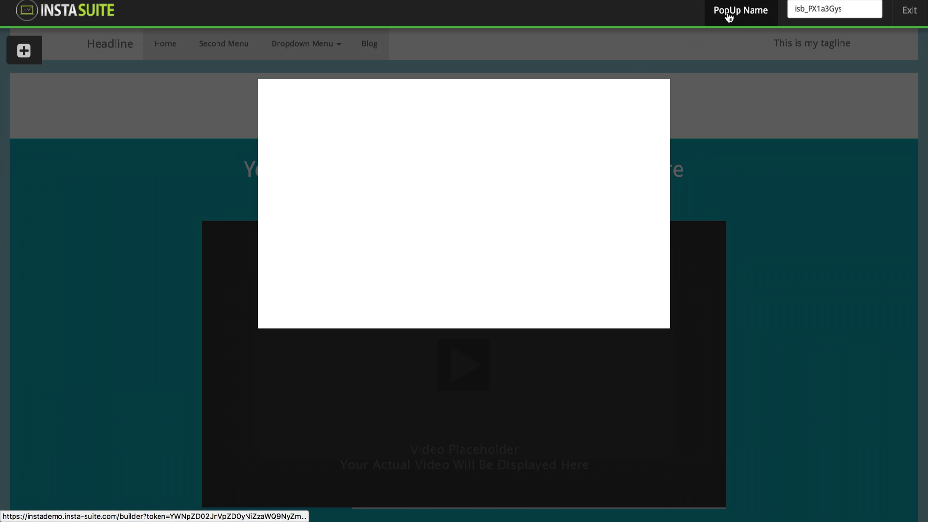
click(848, 9)
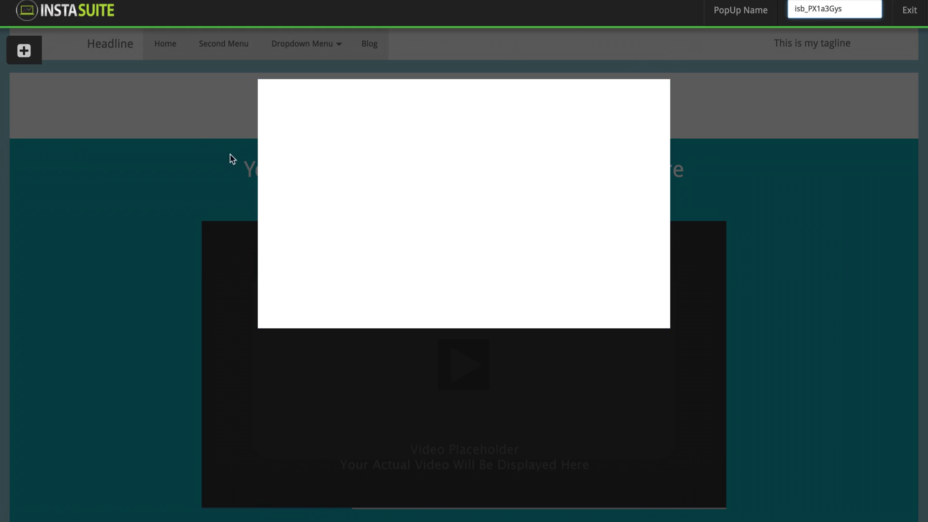
- Insert a Large Heading text element into the blank popup
click(24, 52)
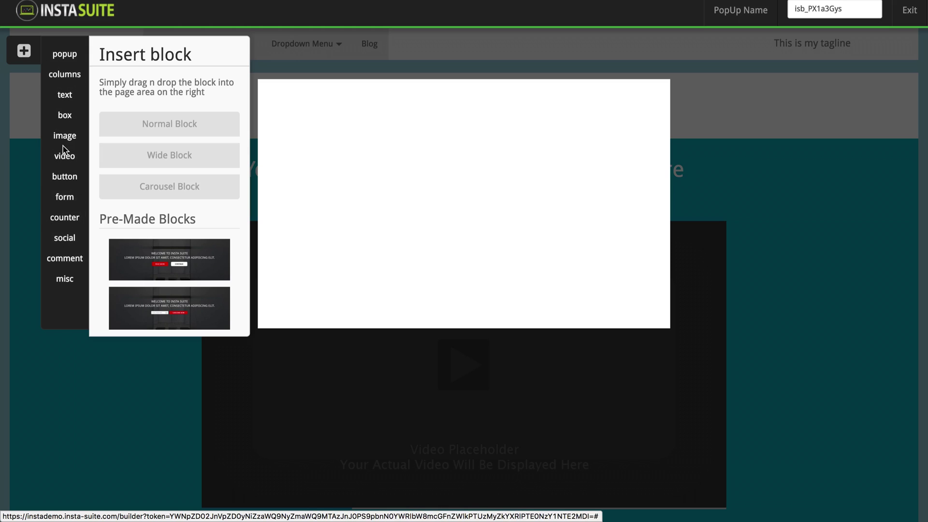
click(66, 99)
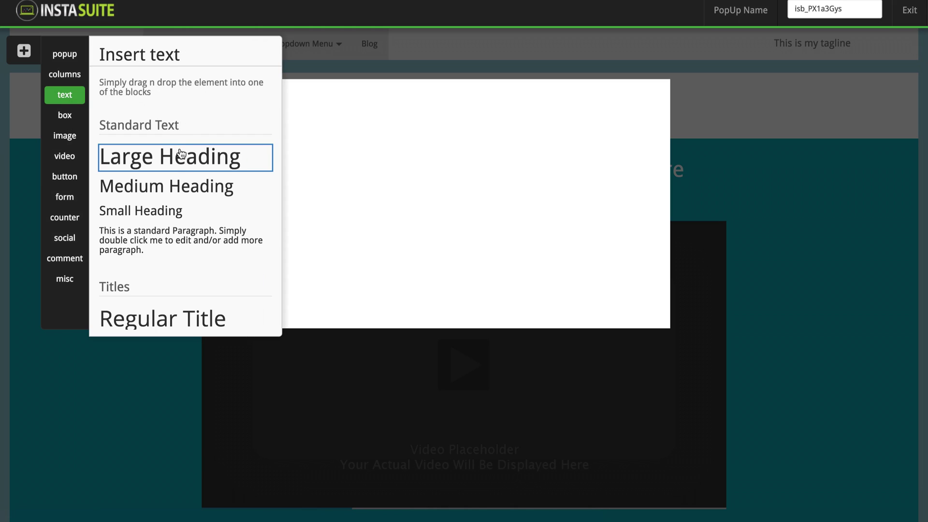
scroll(181, 181, down, 1)
scroll(182, 180, up, 1)
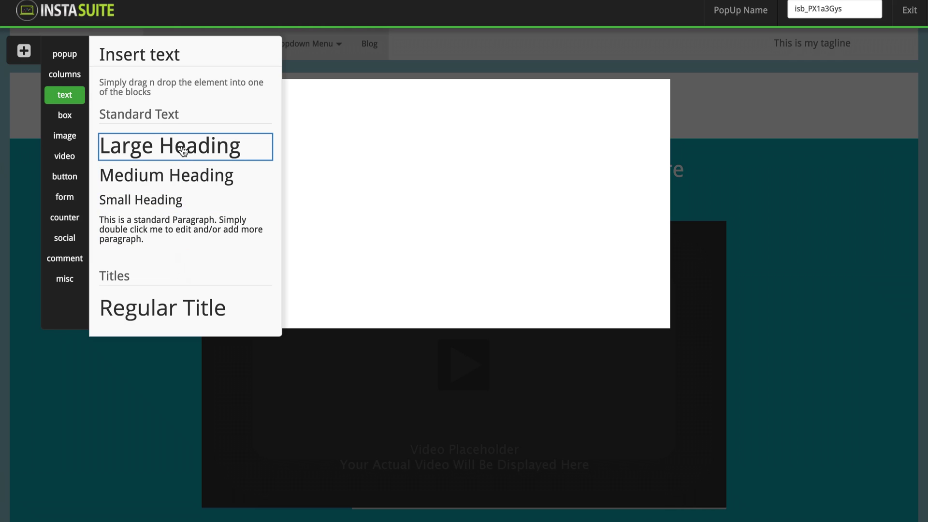
drag(183, 151, 408, 148)
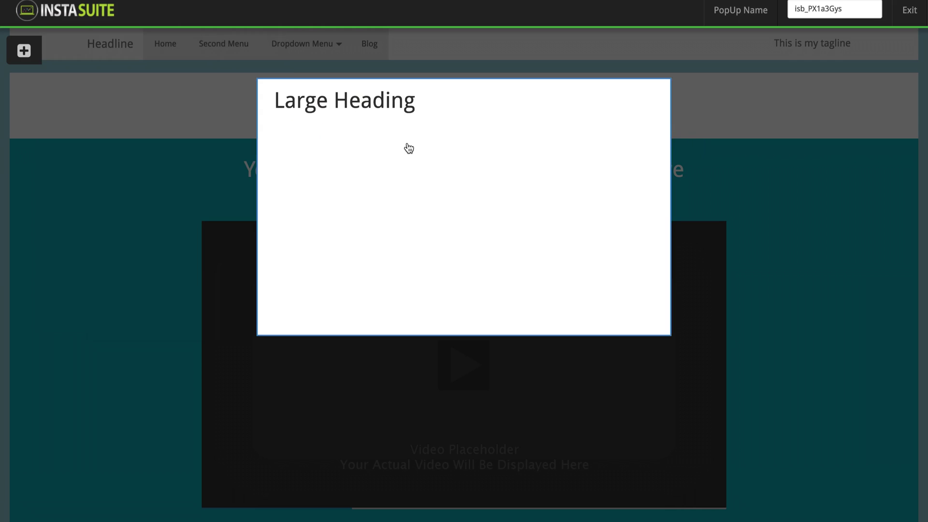
- Open the popup's heading for text editing, leave its wording as is, and exit the popup editor
click(367, 107)
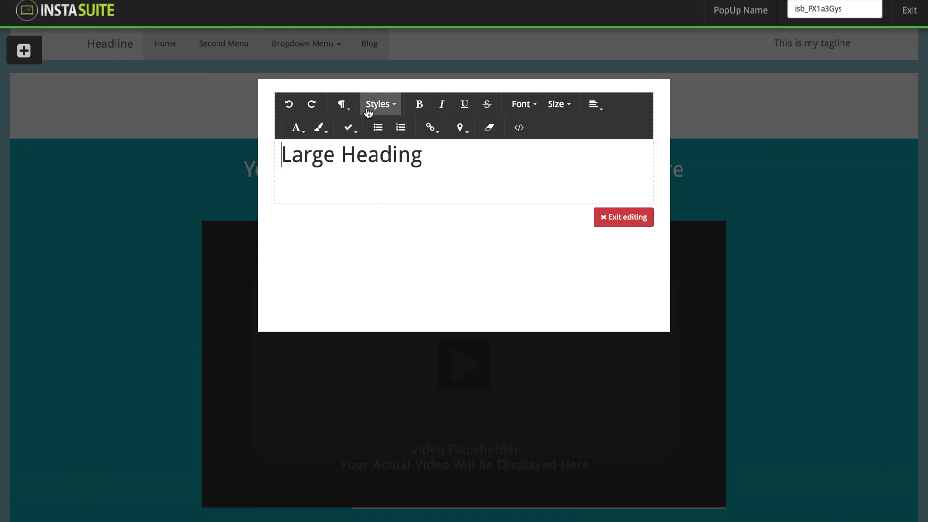
double_click(373, 149)
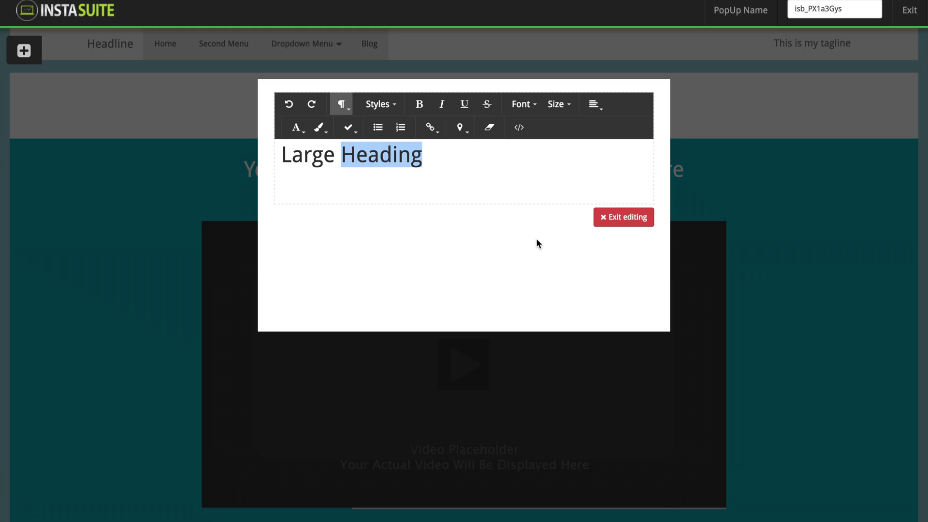
click(623, 218)
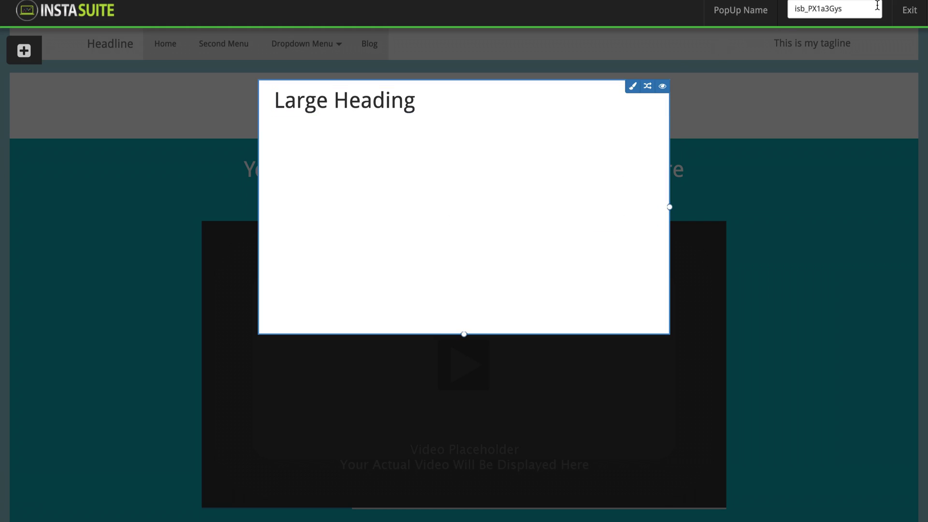
click(907, 19)
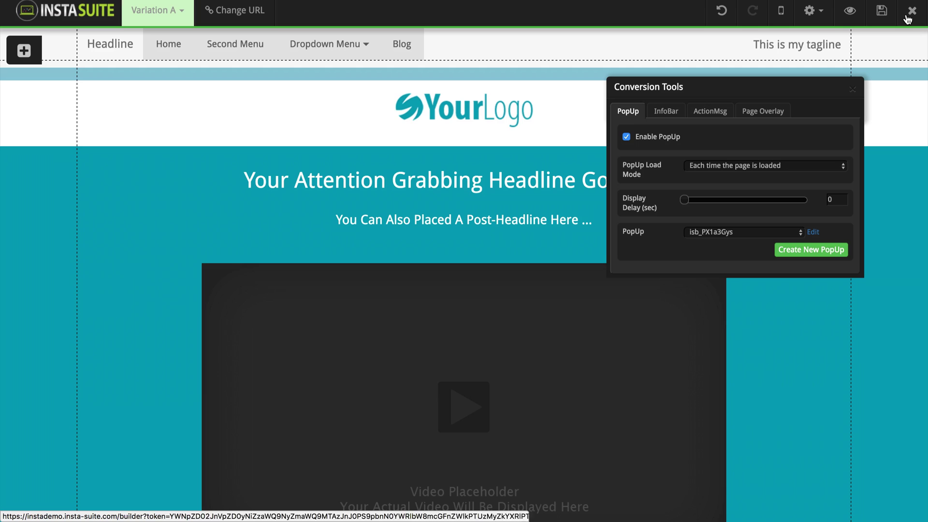
- Enable the InfoBar in the Conversion Tools and create a new InfoBar
click(665, 117)
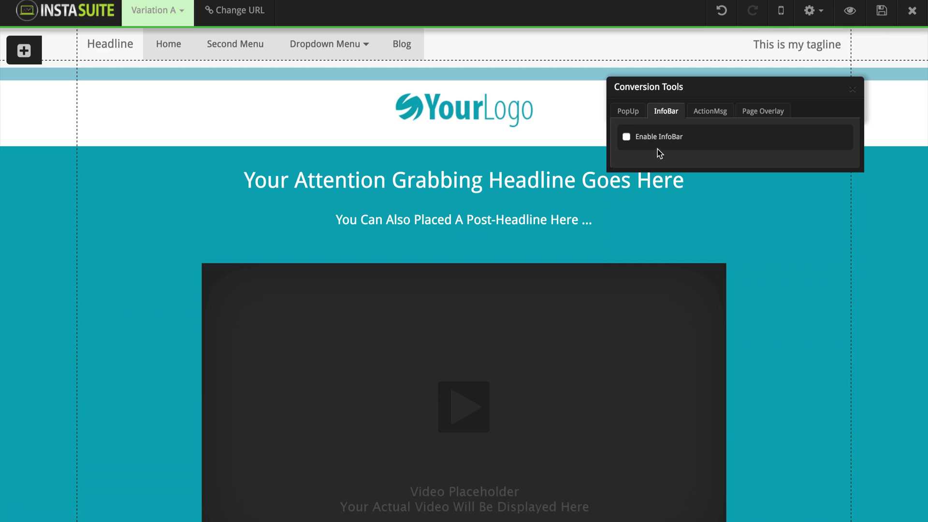
click(626, 138)
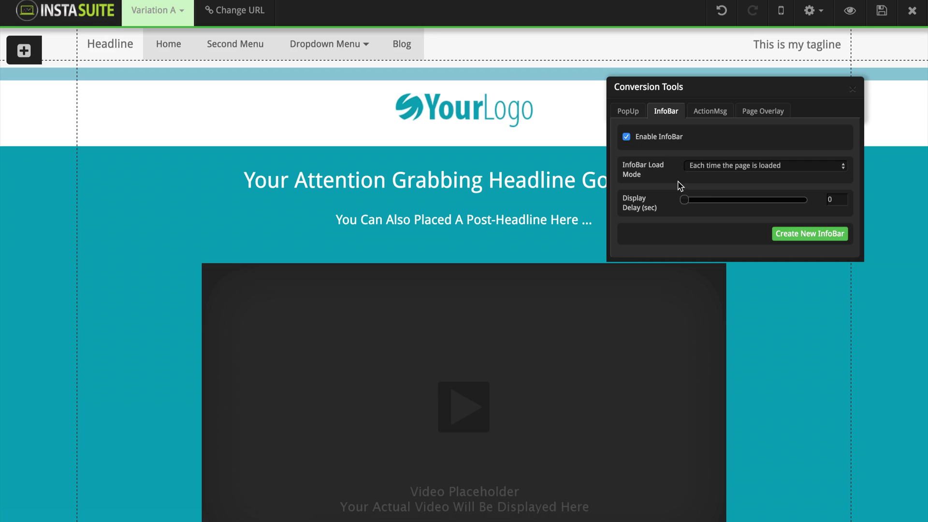
click(790, 237)
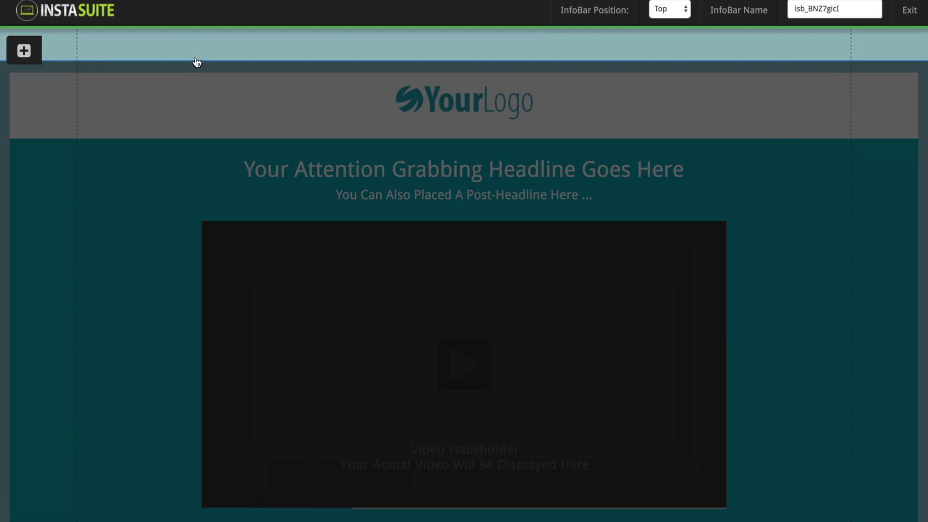
- Insert a Large Heading text element into the empty InfoBar
click(24, 50)
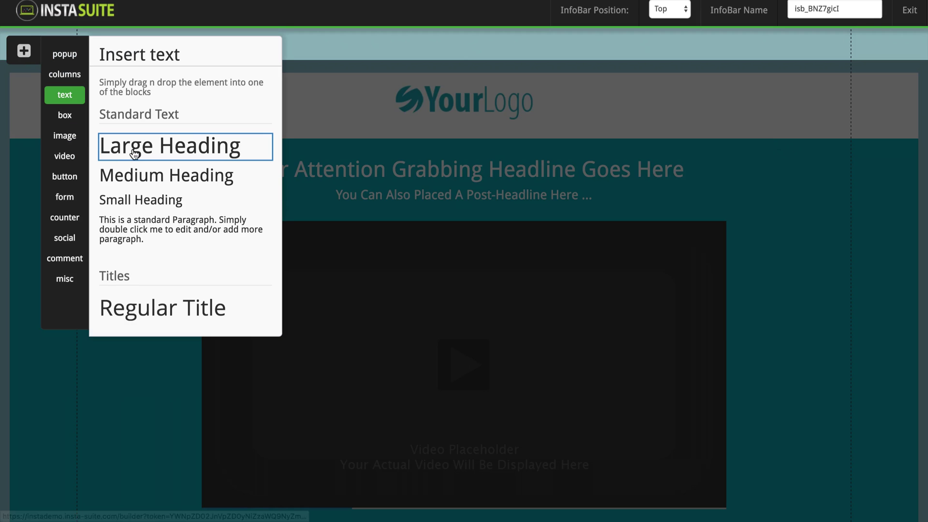
drag(134, 154, 302, 62)
drag(356, 45, 358, 45)
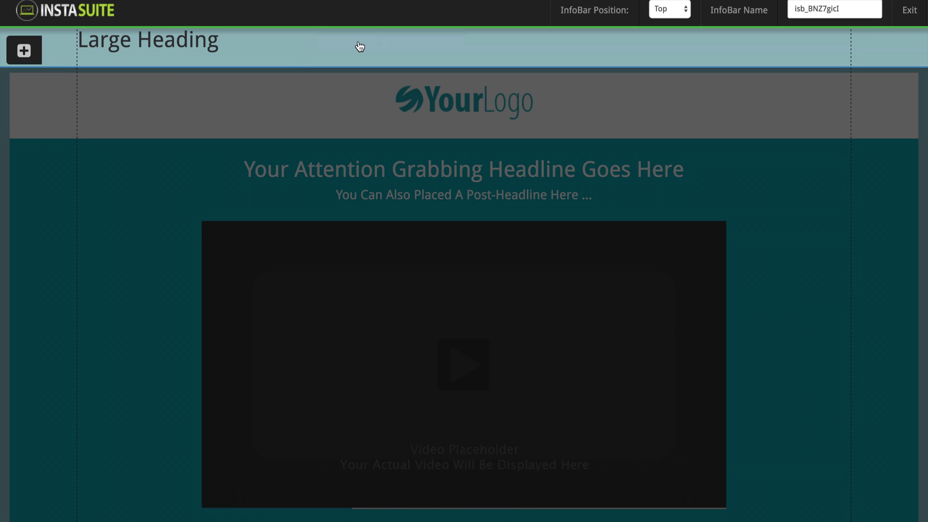
- Replace the InfoBar heading's text with "20% OFF UNTIL MIDNIGHT!"
double_click(185, 43)
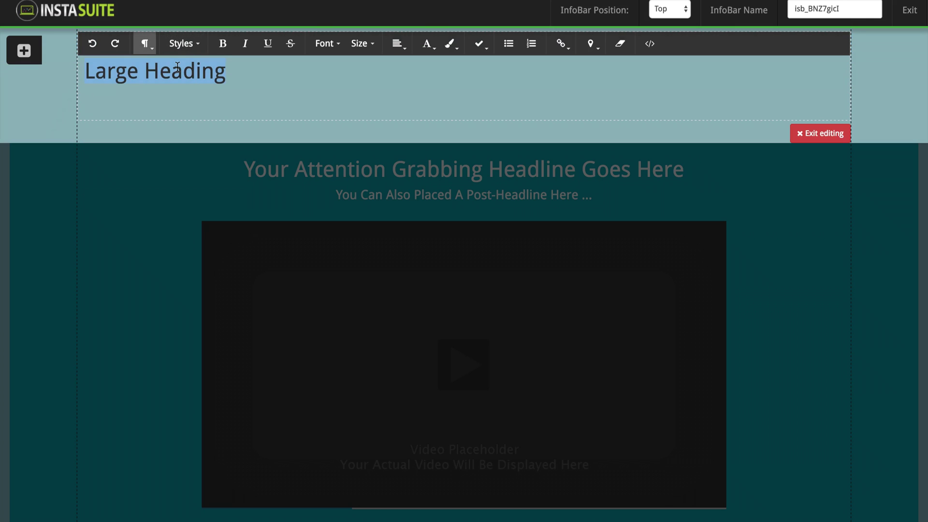
text(20)
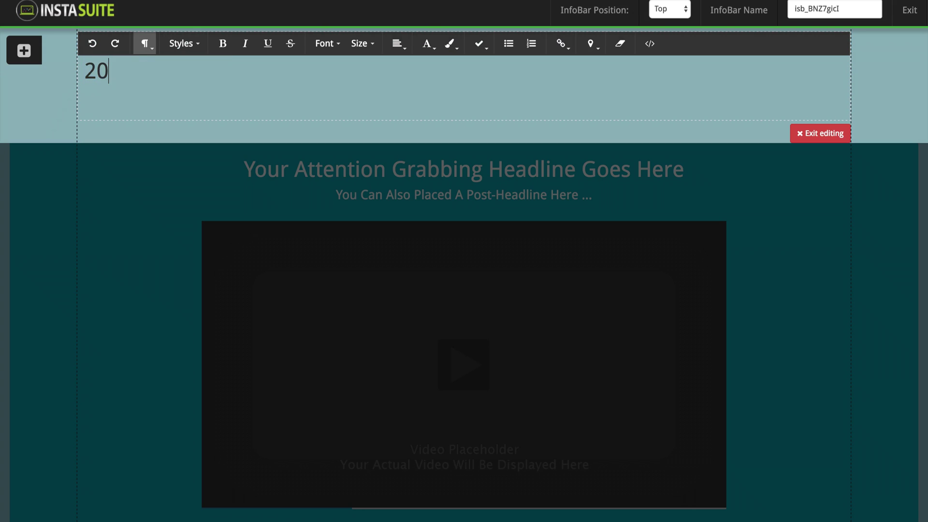
text(% OFF UNTIL MIDNIGHT!)
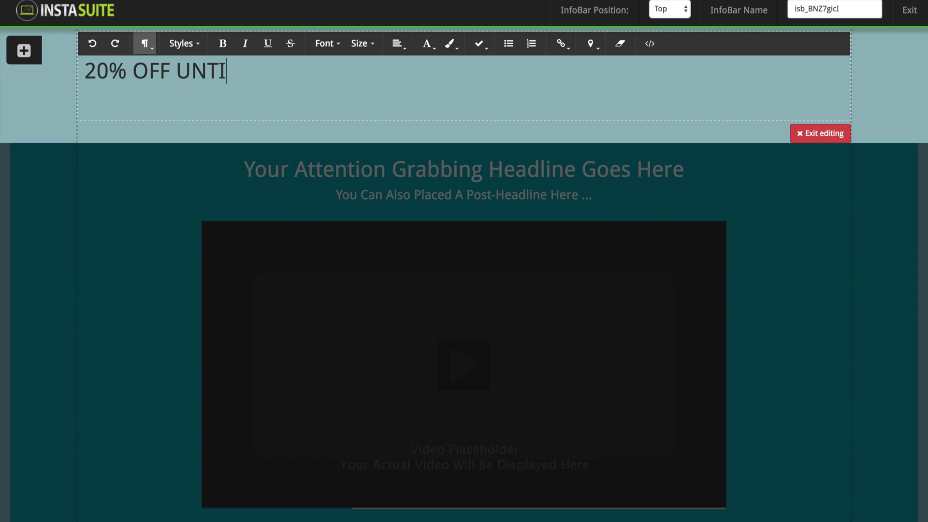
- Center-align the InfoBar heading and finish editing its text
click(177, 70)
click(397, 43)
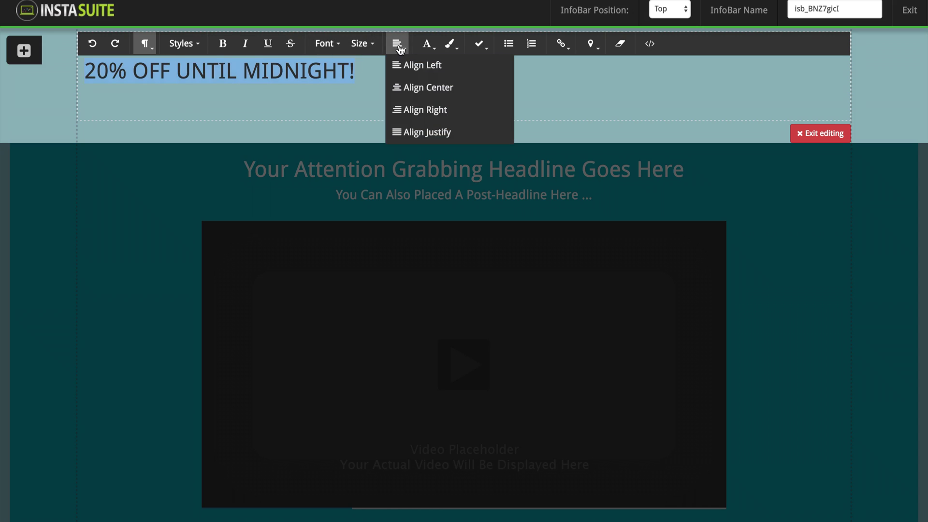
click(429, 88)
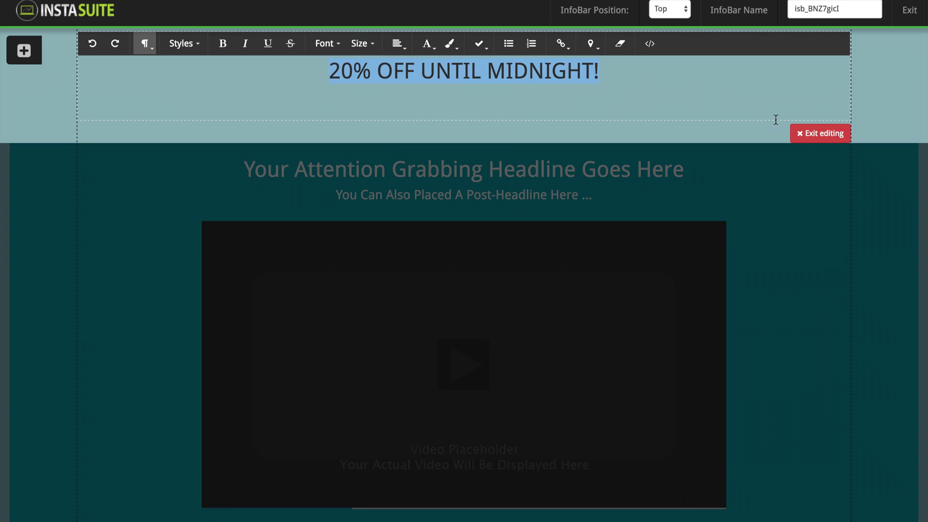
click(810, 137)
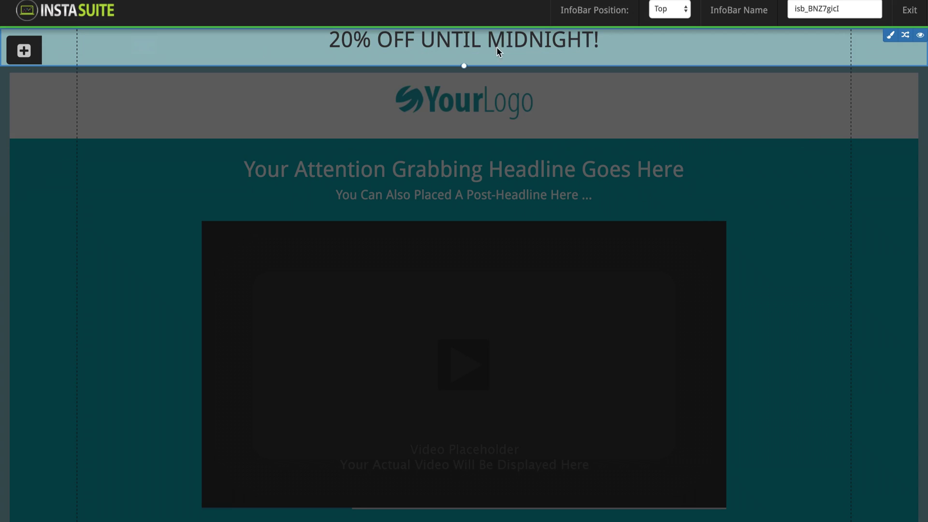
- Set the InfoBar position to Bottom and exit the InfoBar editor
scroll(418, 143, down, 1)
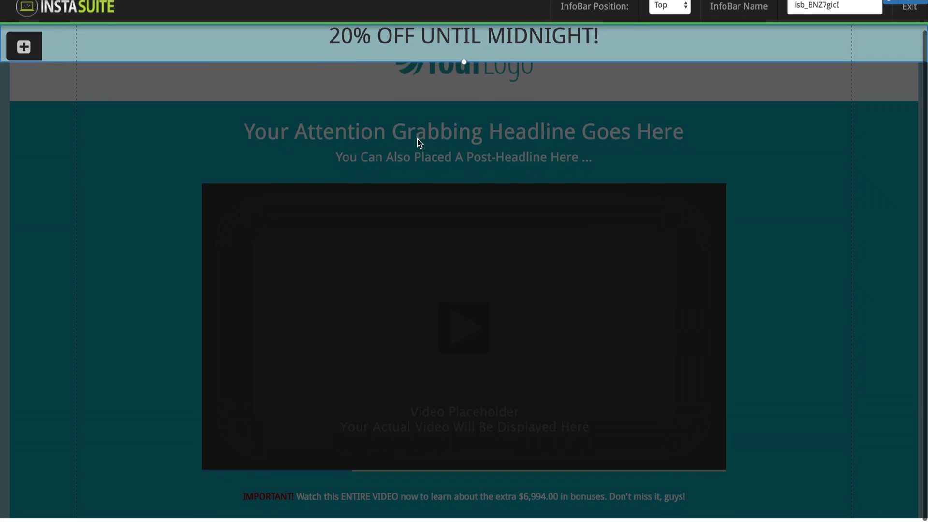
scroll(418, 143, up, 1)
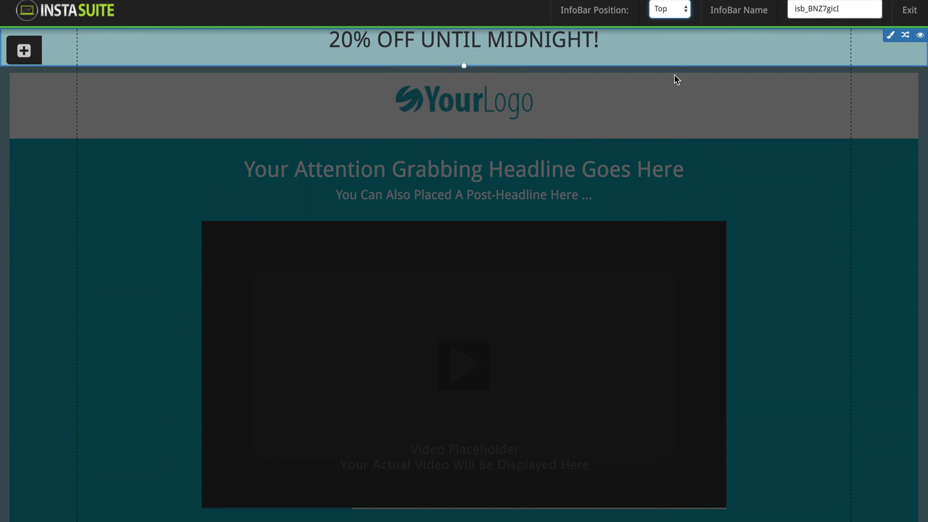
click(682, 15)
click(676, 19)
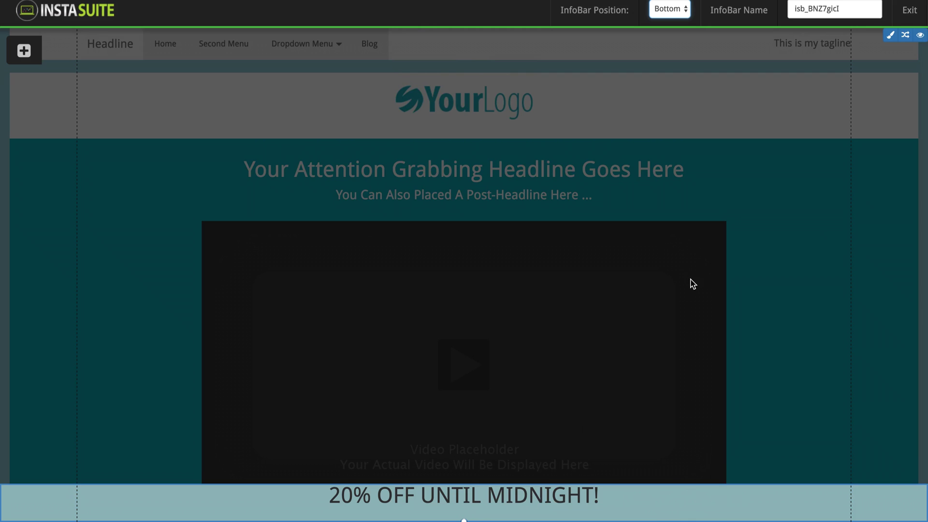
click(909, 10)
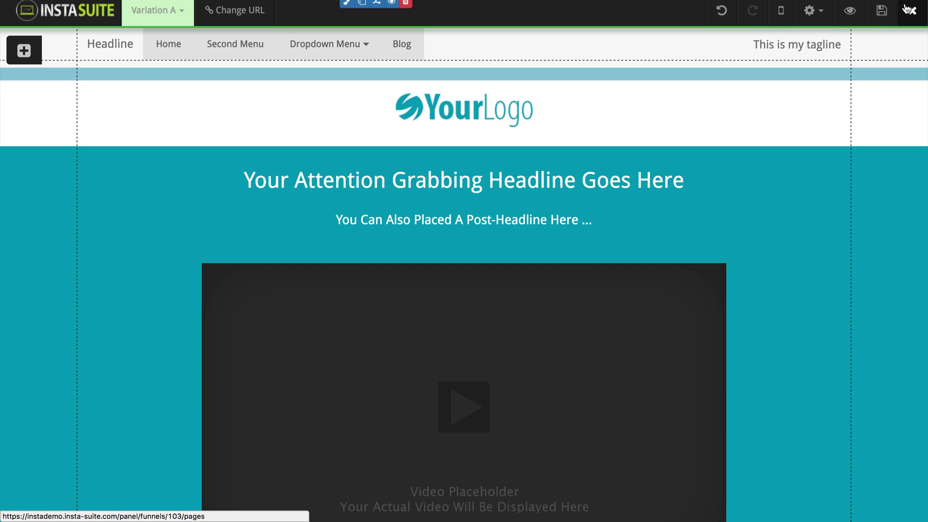
- Reopen the Conversion Tools, enable the ActionMsg, and create a new blank ActionMsg, keeping its Middle Right position
click(812, 11)
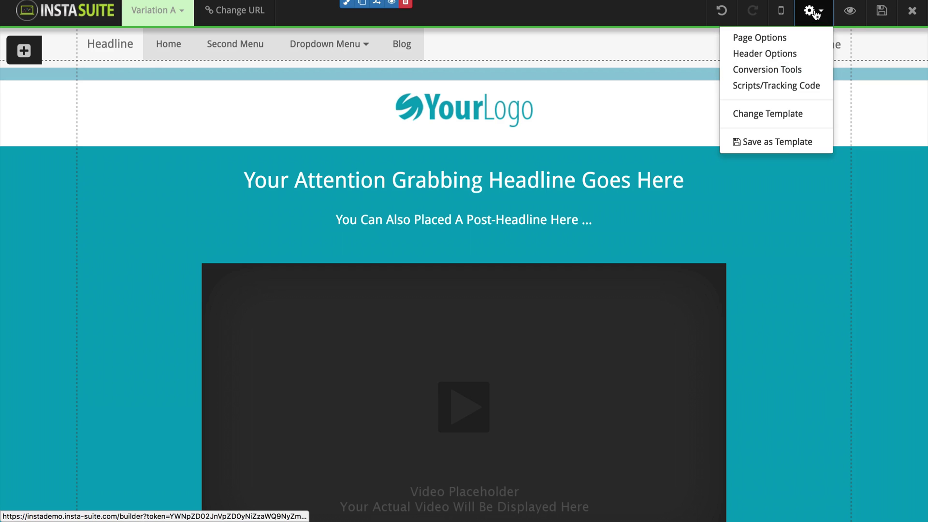
click(774, 70)
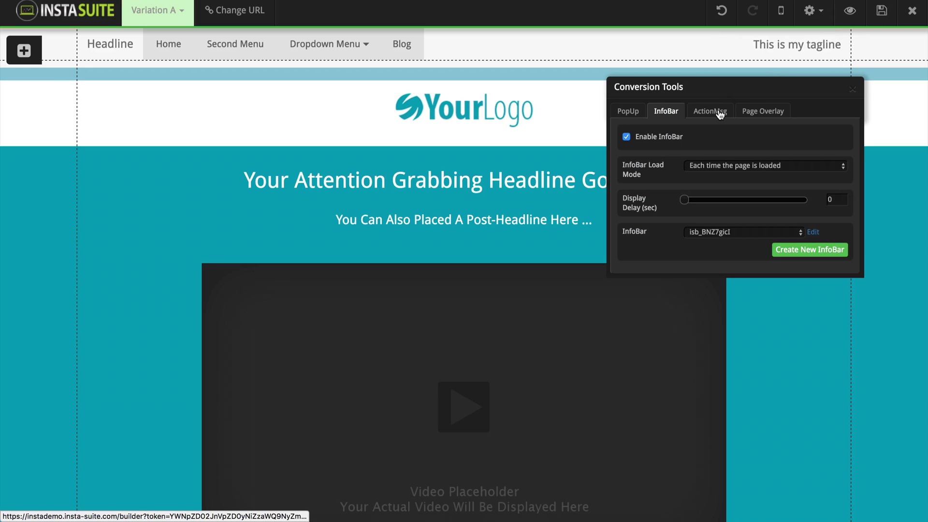
click(720, 112)
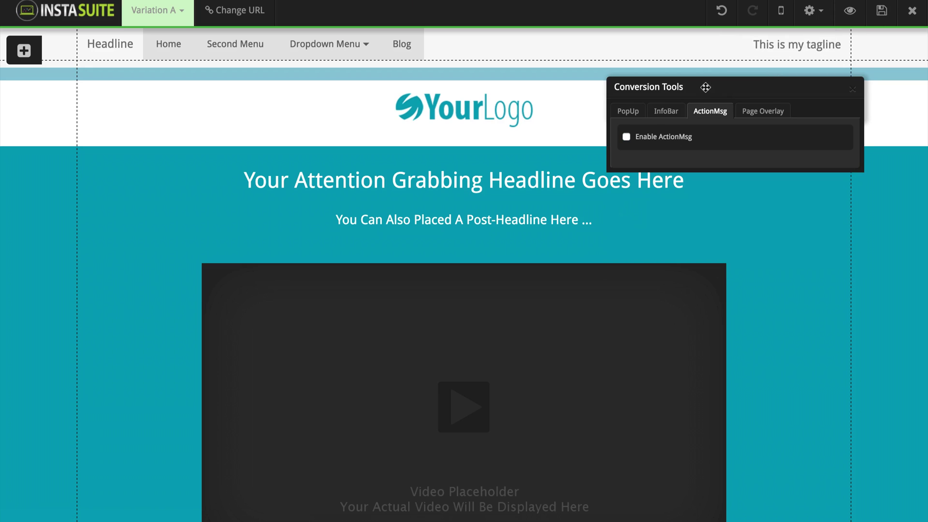
drag(703, 88, 493, 116)
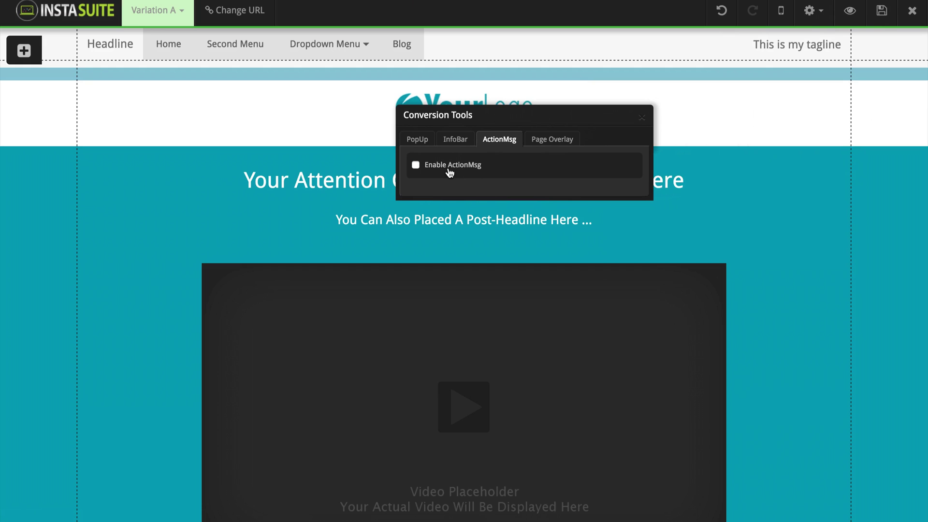
click(416, 165)
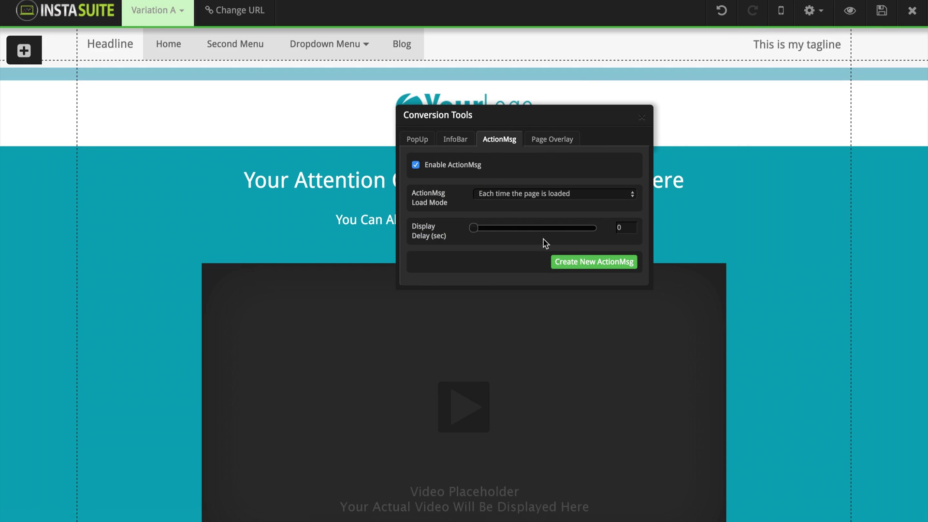
click(591, 265)
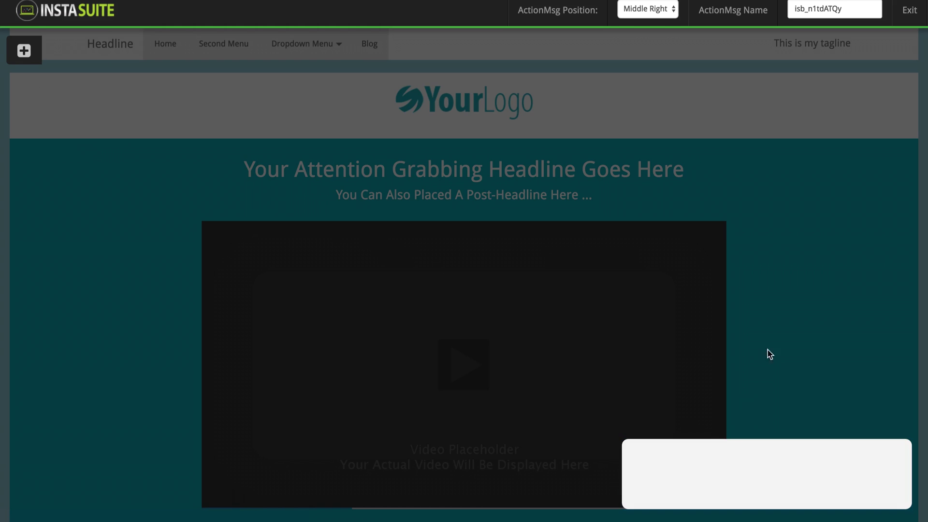
click(909, 10)
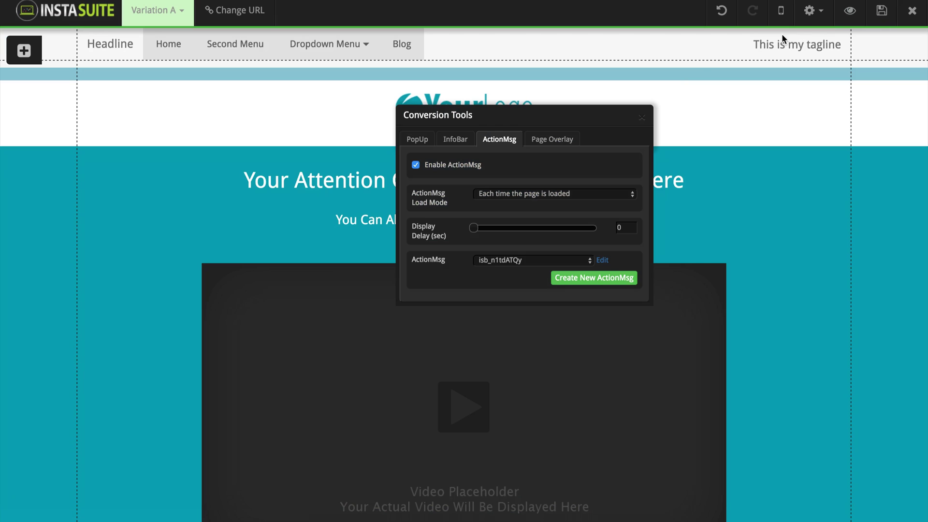
- Enable the Page Overlay conversion tool, create a new blank overlay, and exit the overlay editor
click(551, 147)
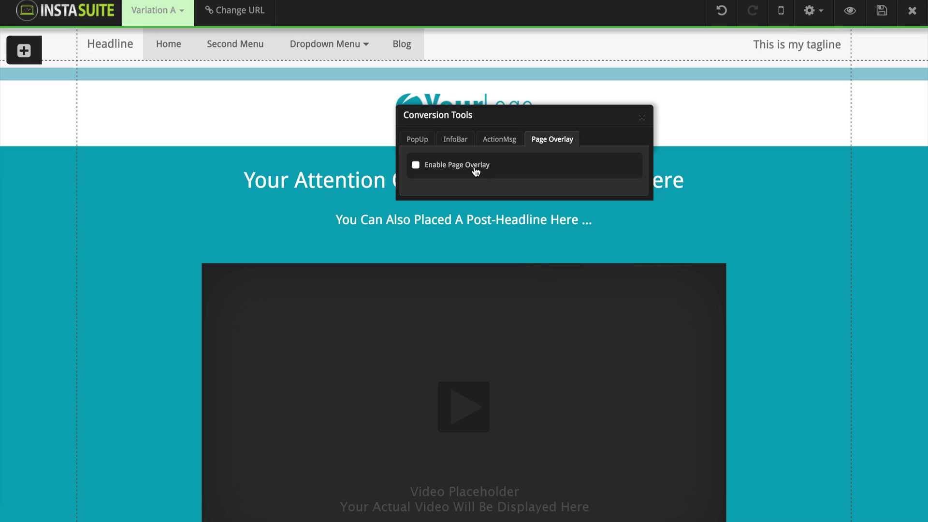
click(417, 167)
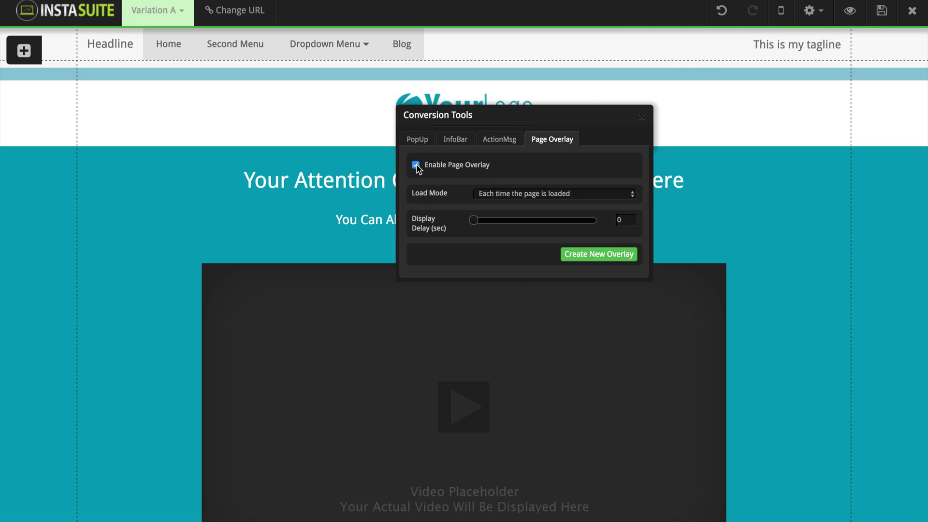
click(581, 261)
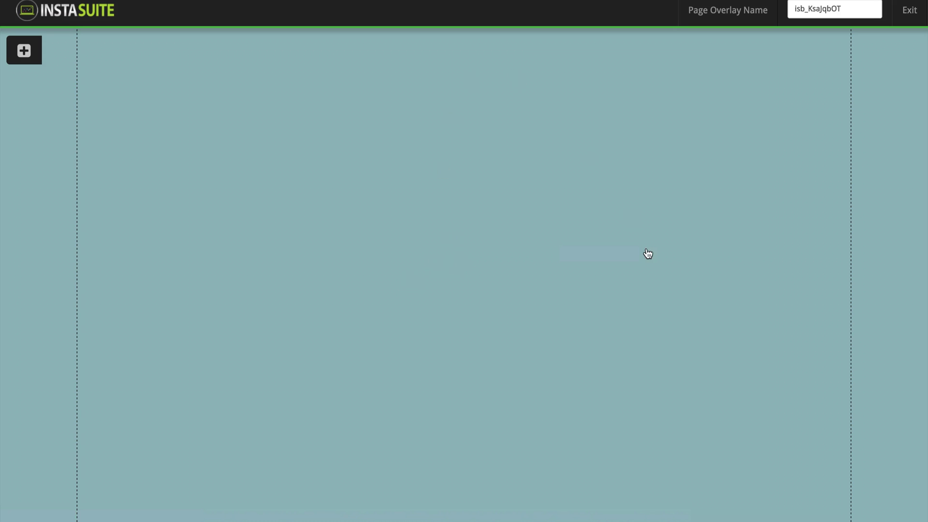
click(908, 10)
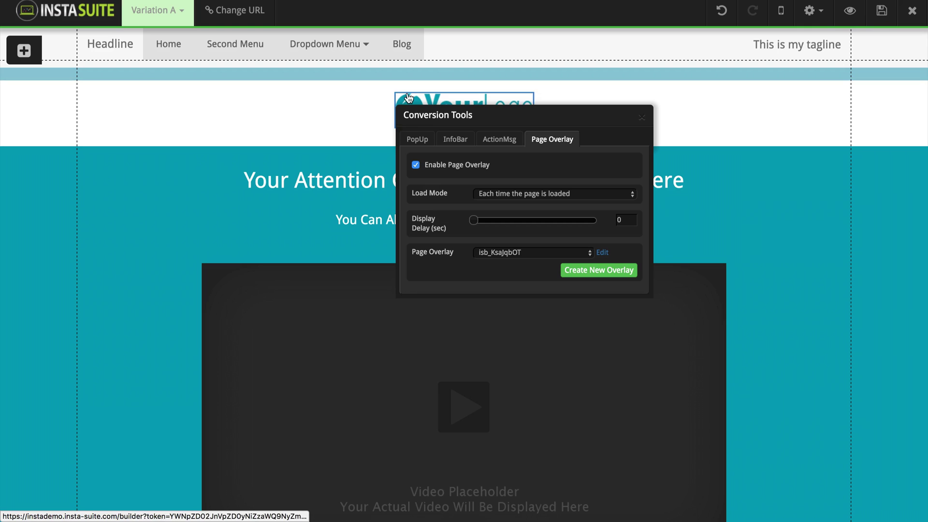
- Disable the Page Overlay, ActionMsg, InfoBar and PopUp, and close the Conversion Tools
click(414, 165)
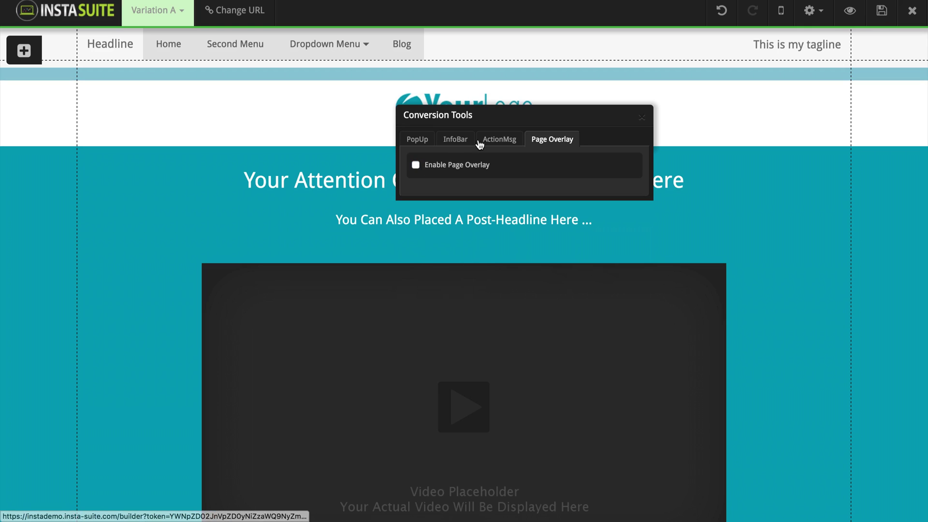
click(483, 143)
click(417, 166)
click(453, 141)
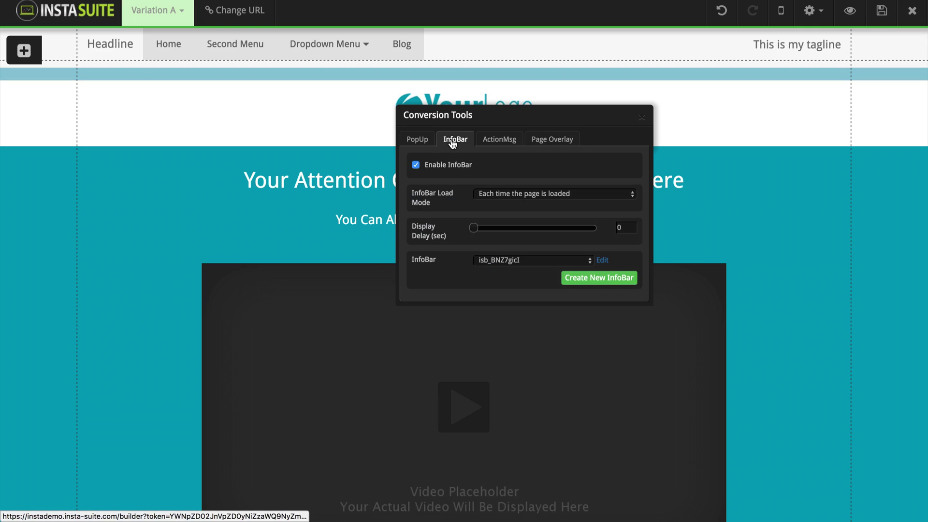
click(419, 164)
click(419, 141)
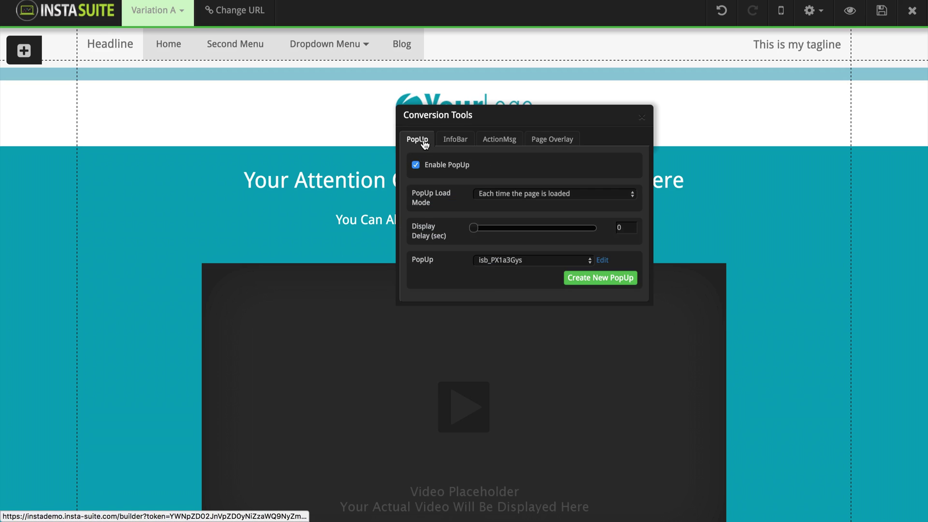
click(416, 165)
click(642, 118)
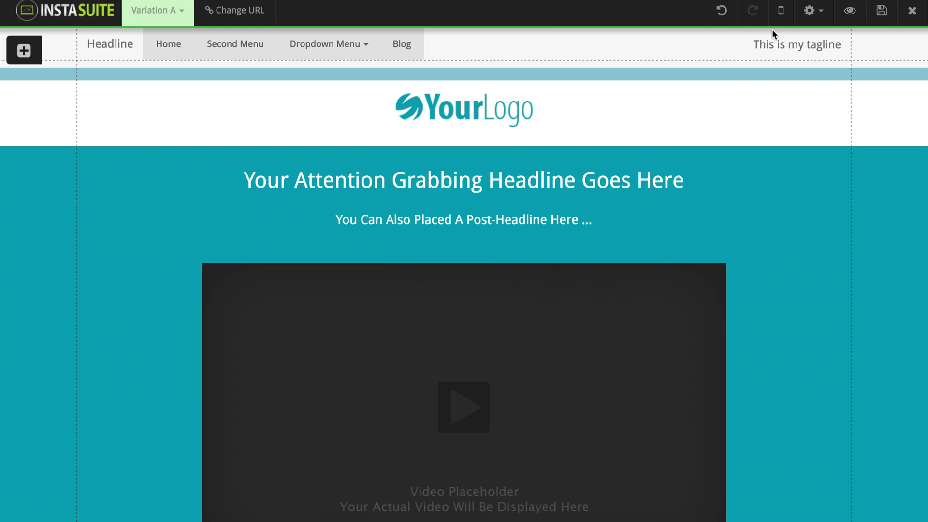
- Review the Head, Body and Footer script fields for tracking code, and look over the page's template options
click(810, 12)
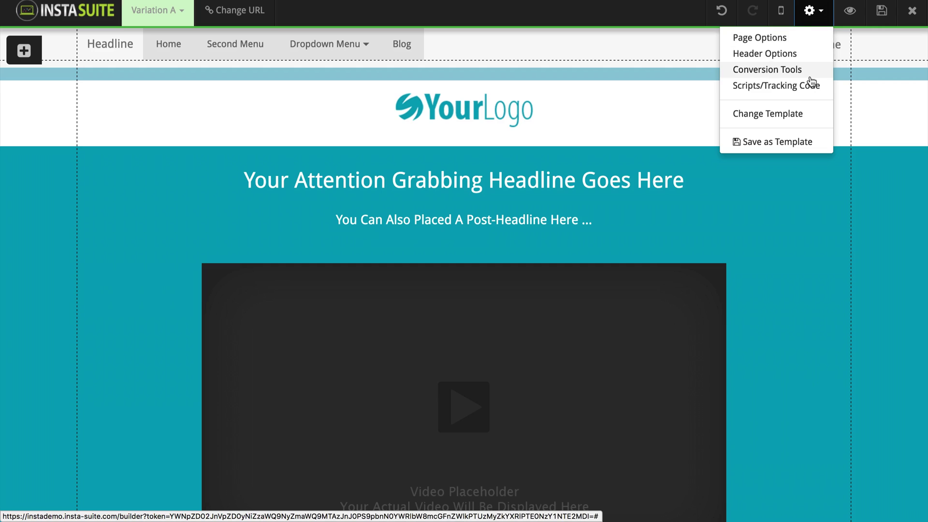
click(763, 87)
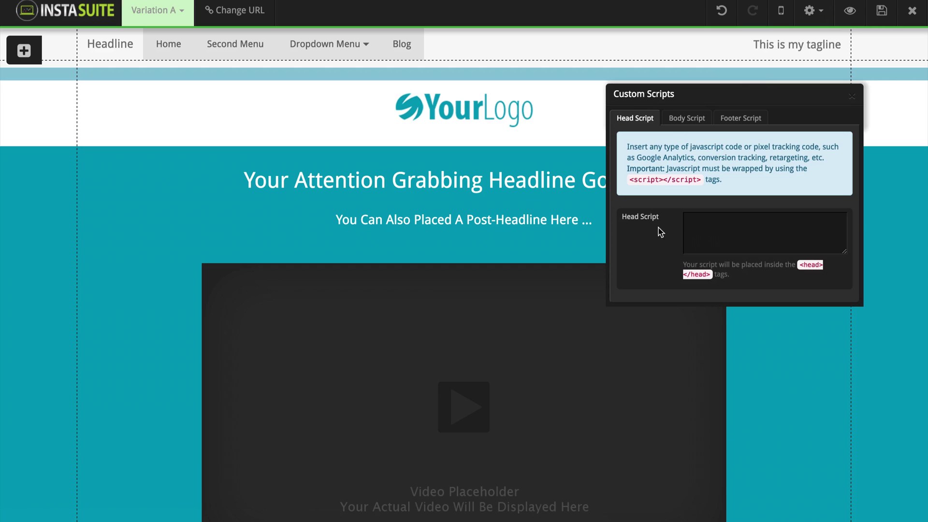
click(690, 121)
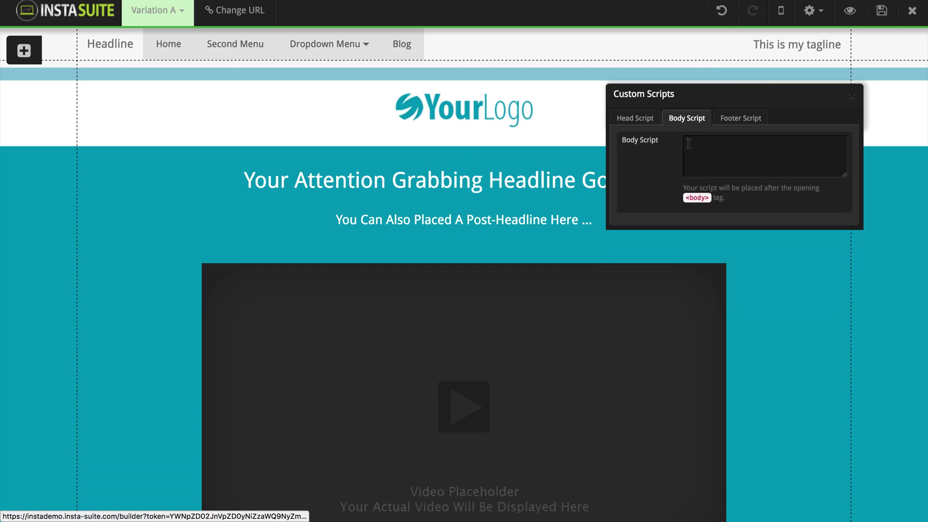
click(737, 120)
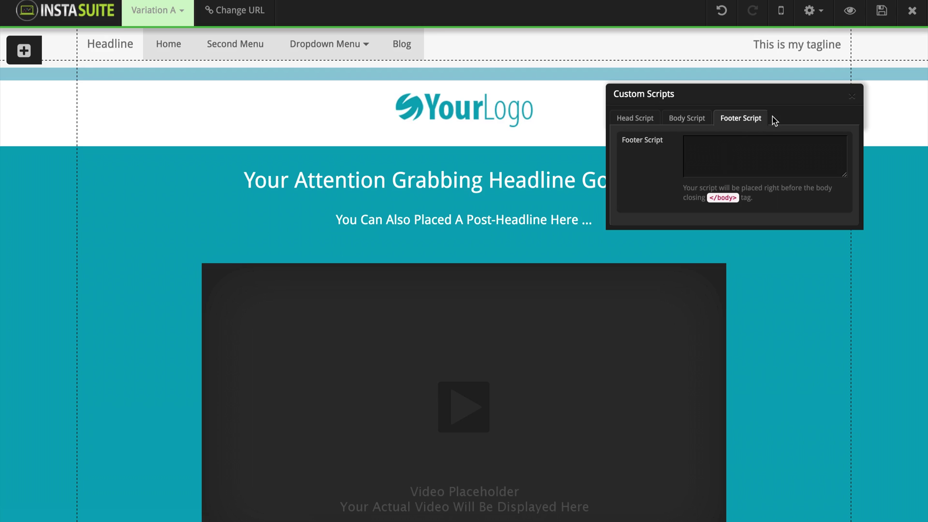
click(852, 100)
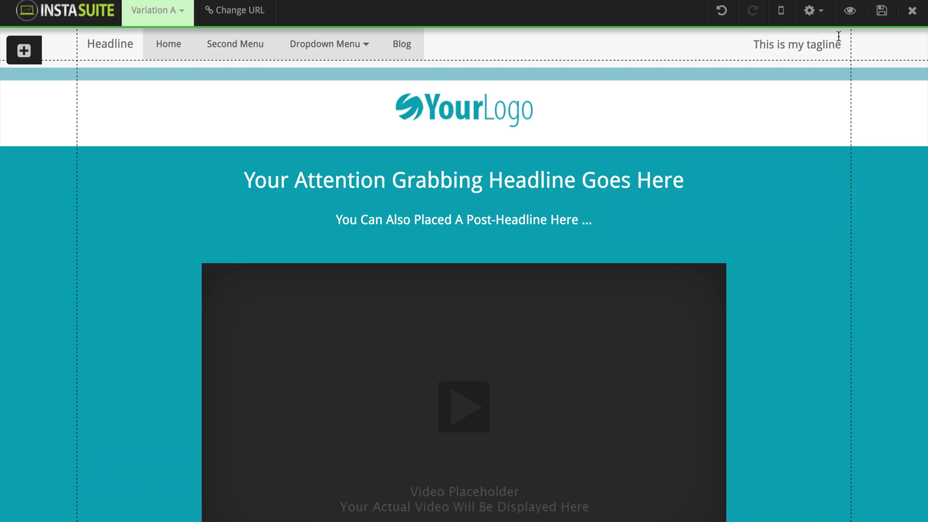
click(811, 11)
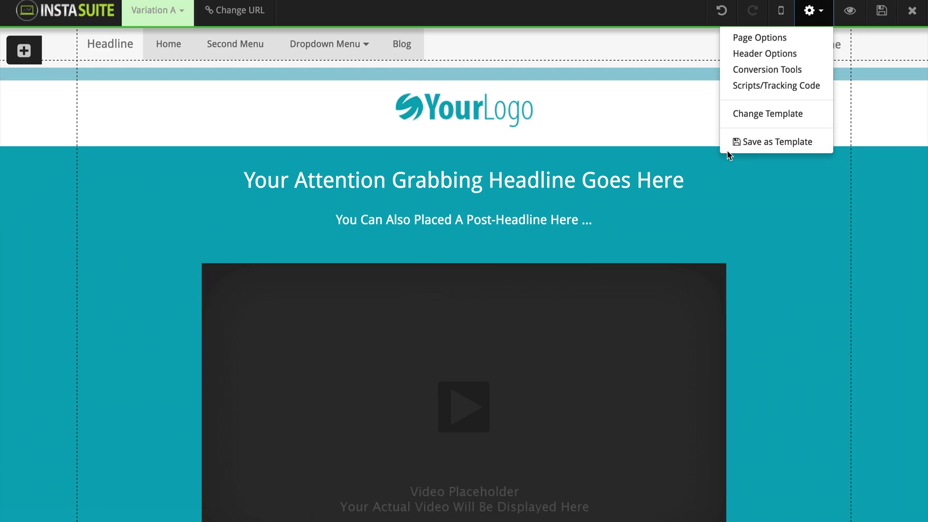
click(810, 16)
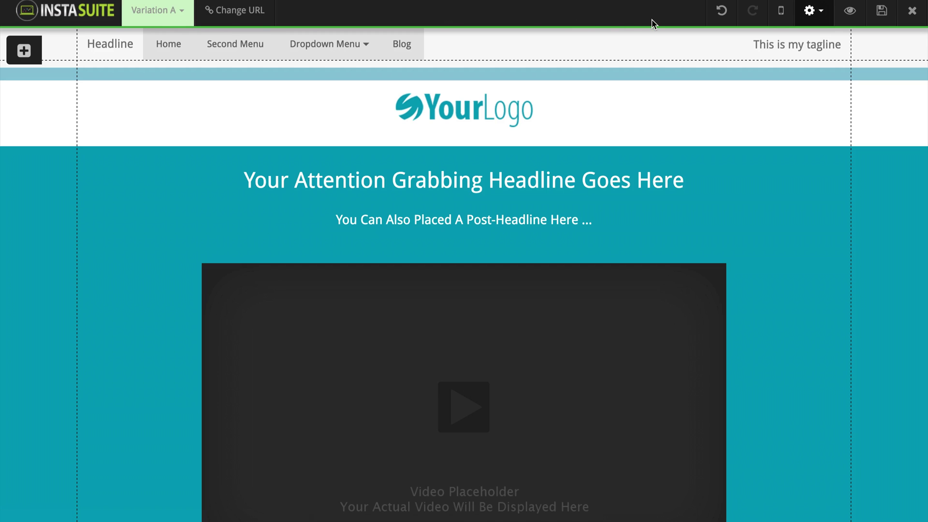
- Look over the sales page's elements and the editing controls available for the logo image
scroll(287, 282, down, 3)
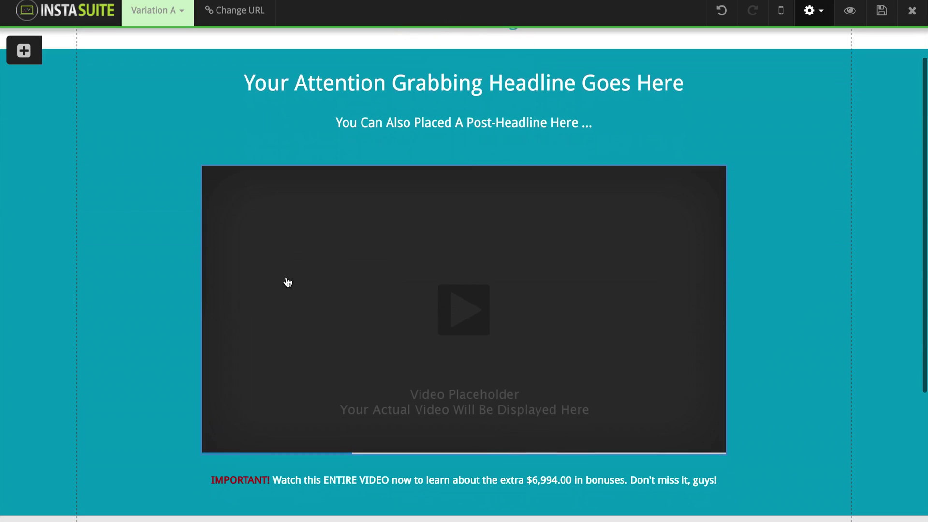
scroll(288, 283, down, 2)
scroll(252, 284, up, 5)
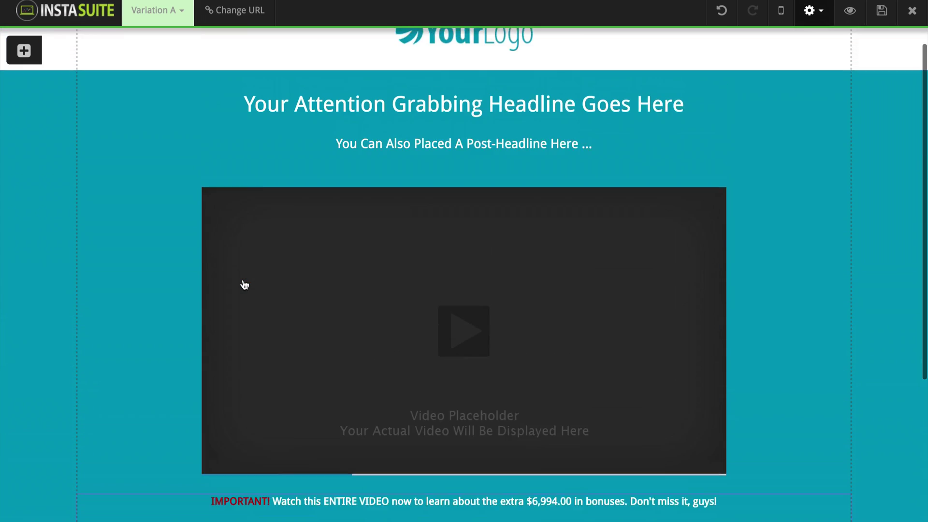
scroll(198, 296, down, 1)
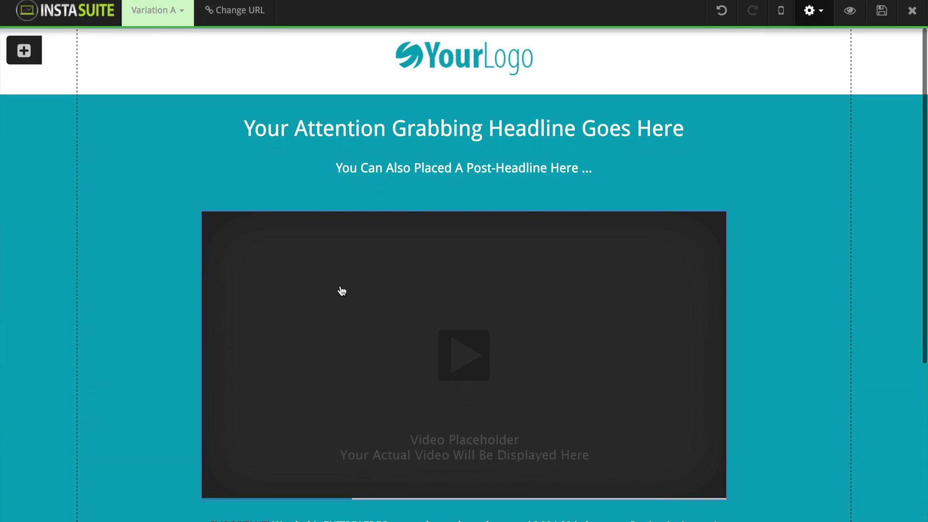
scroll(442, 160, up, 1)
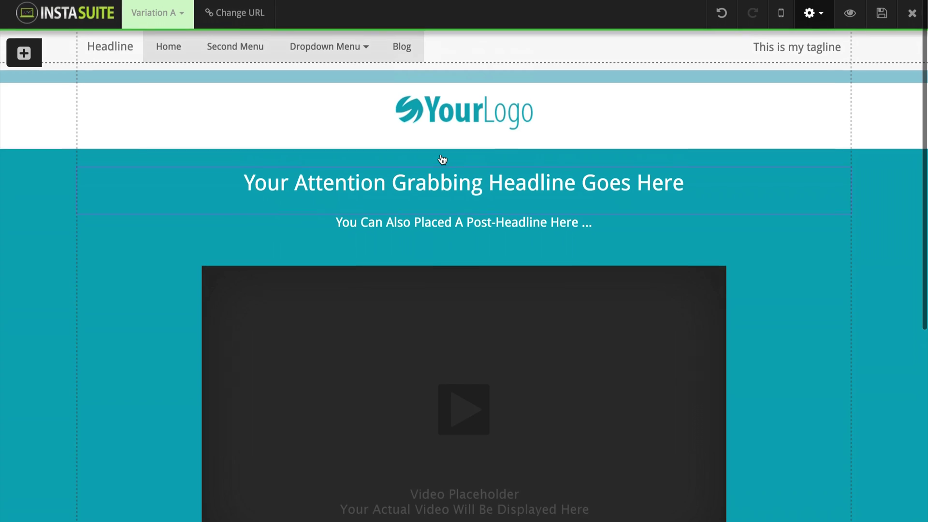
click(468, 114)
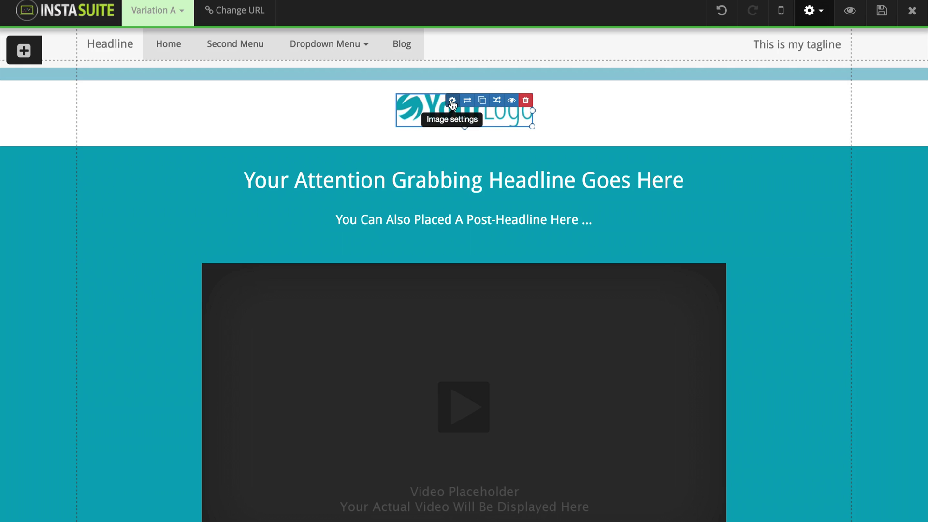
- Set the video element's animation to Bounce and check its Show Delay settings
click(487, 324)
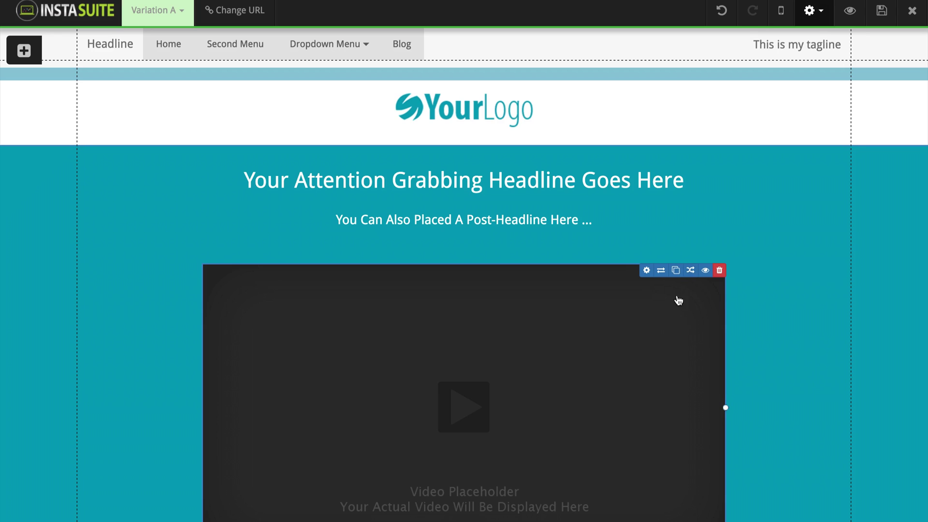
click(690, 272)
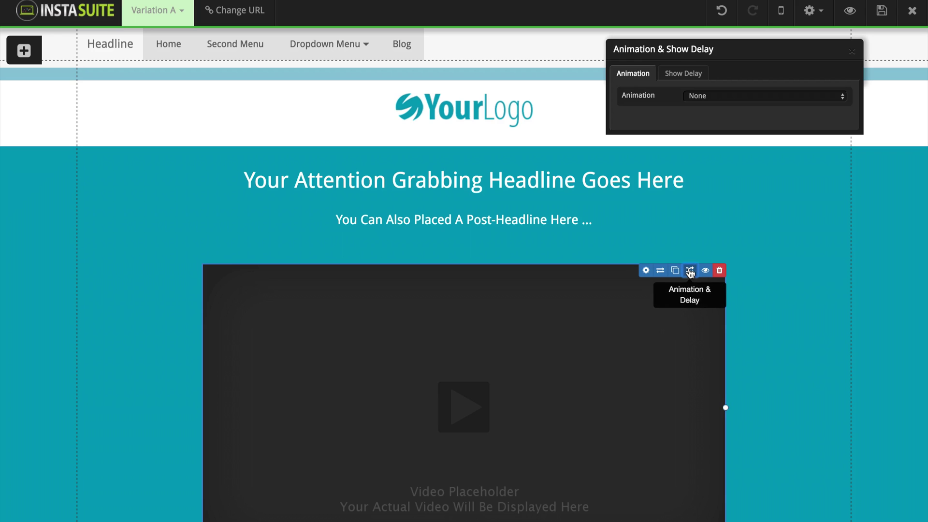
drag(721, 57, 648, 90)
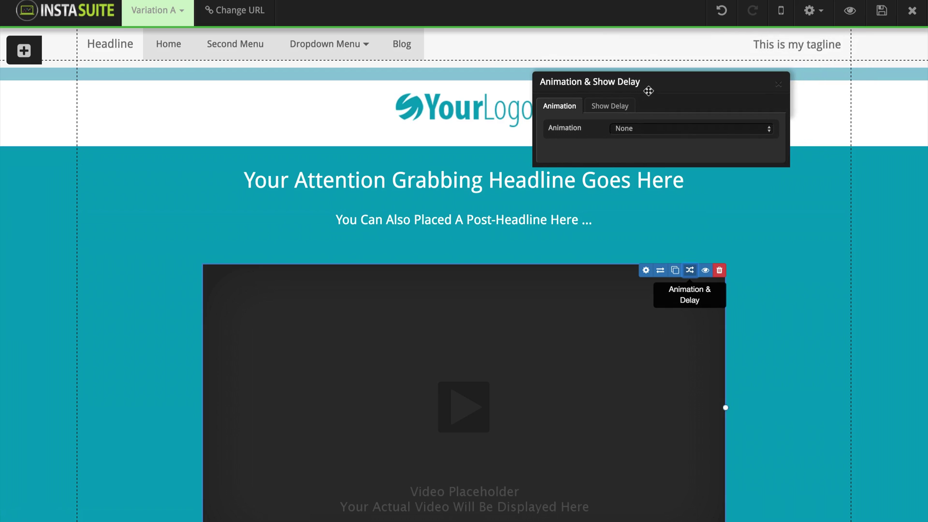
click(665, 129)
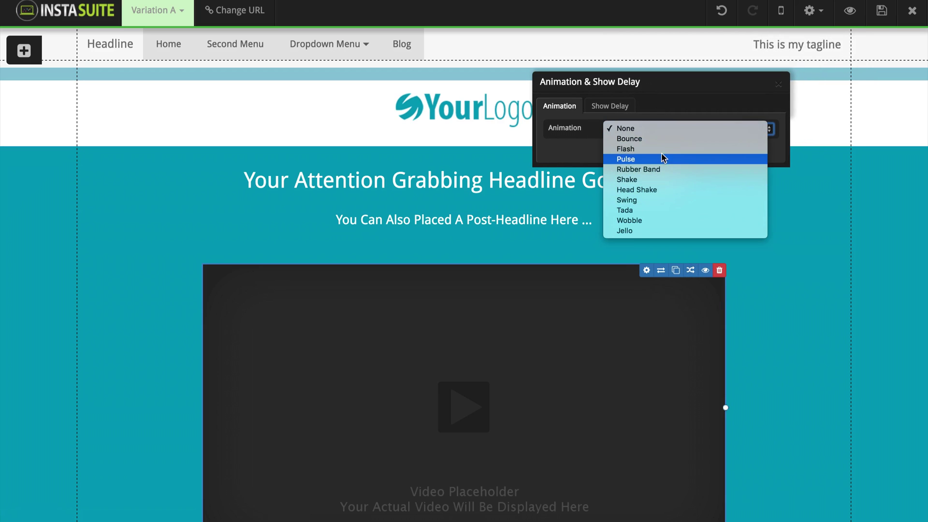
click(660, 138)
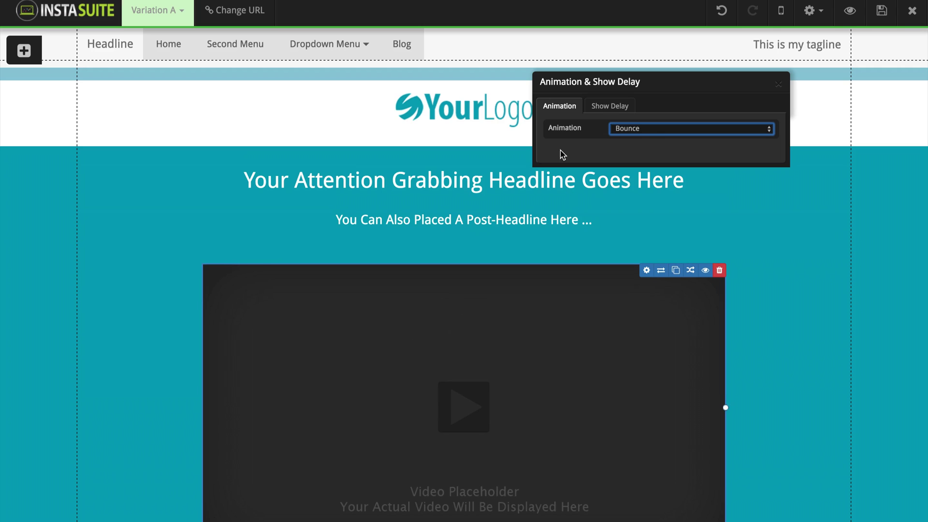
click(594, 110)
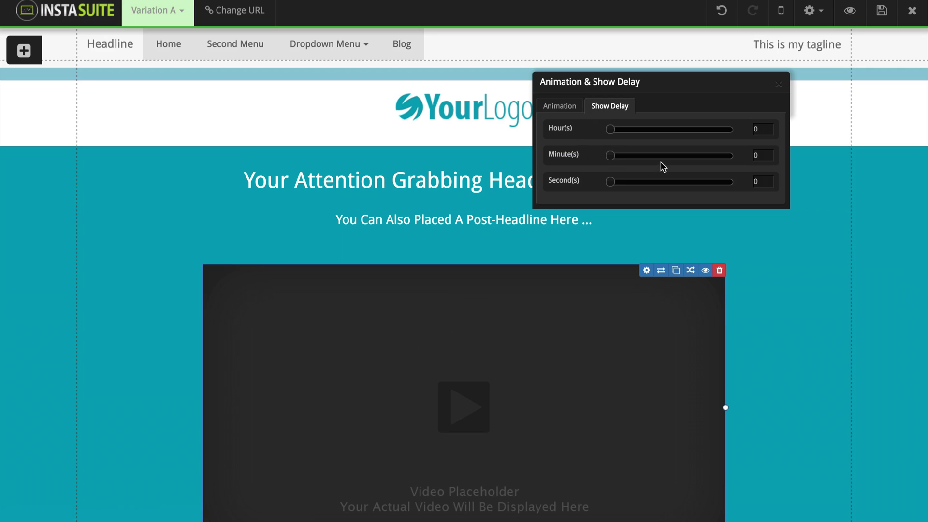
click(779, 85)
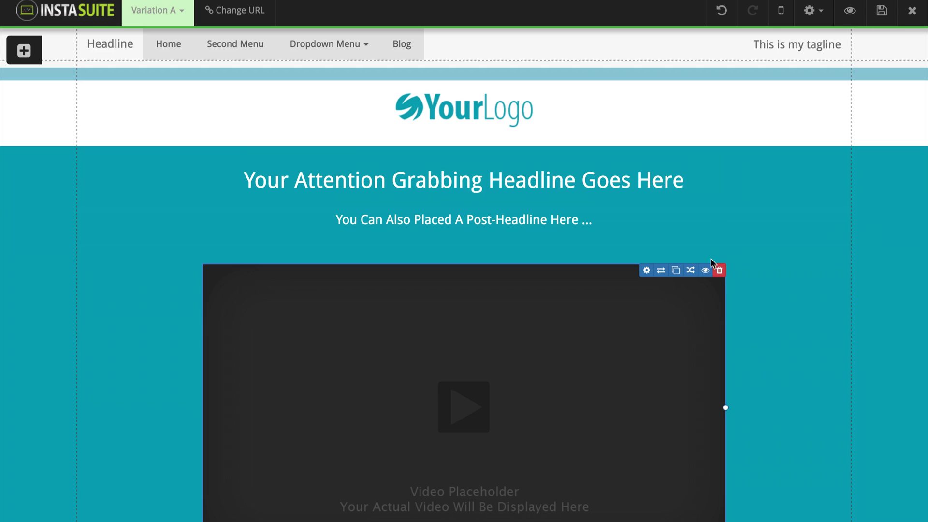
- Examine the video element's device visibility options and its General and Formatting video settings
click(705, 272)
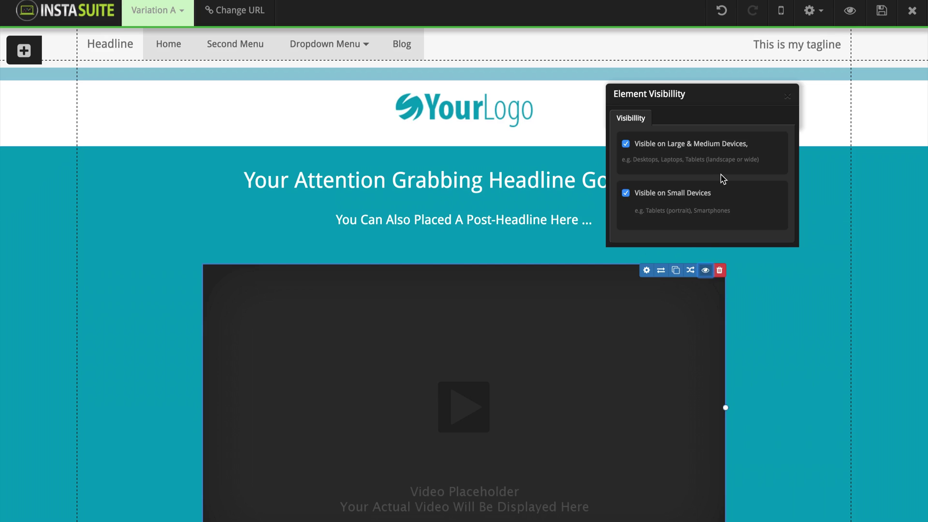
click(788, 98)
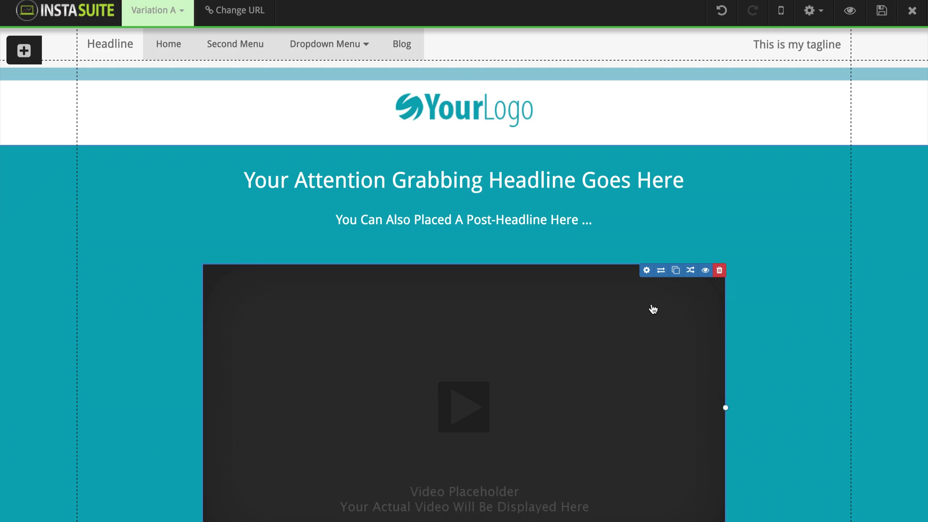
click(646, 270)
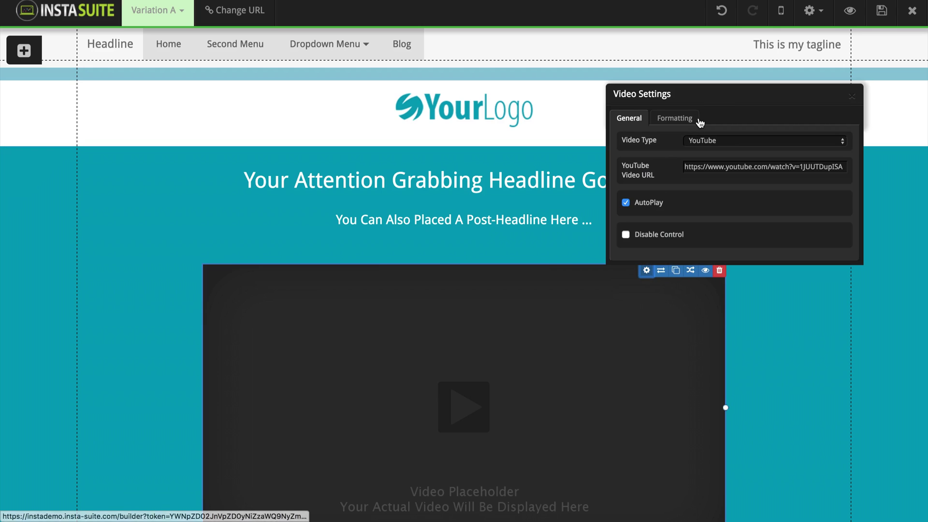
drag(721, 94, 734, 55)
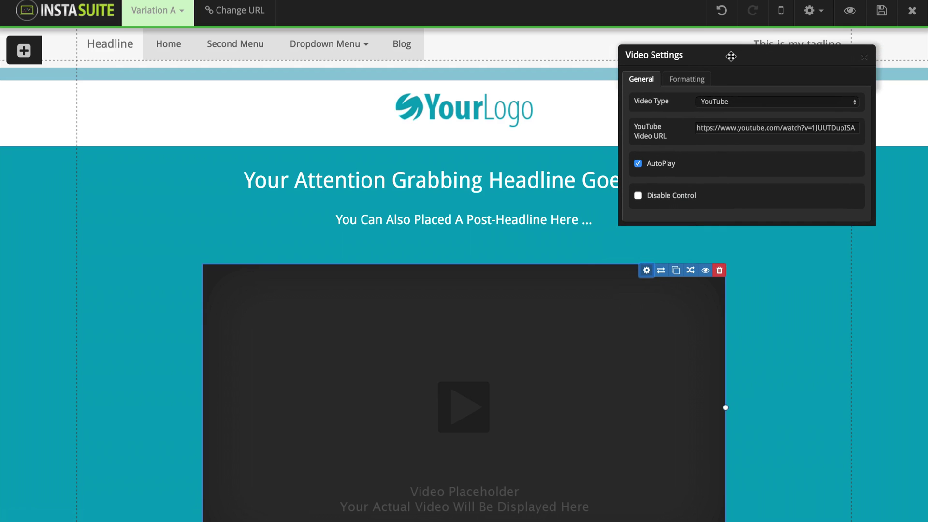
click(732, 102)
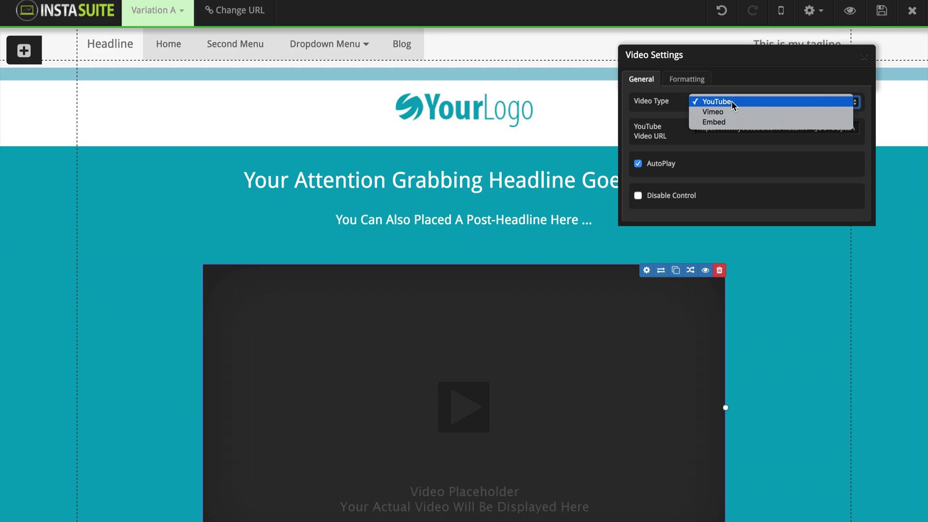
click(730, 165)
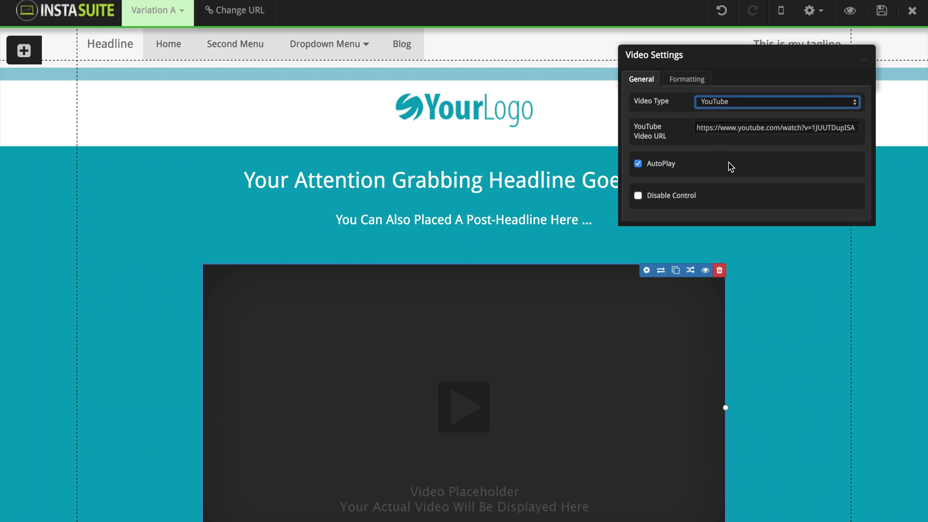
click(688, 79)
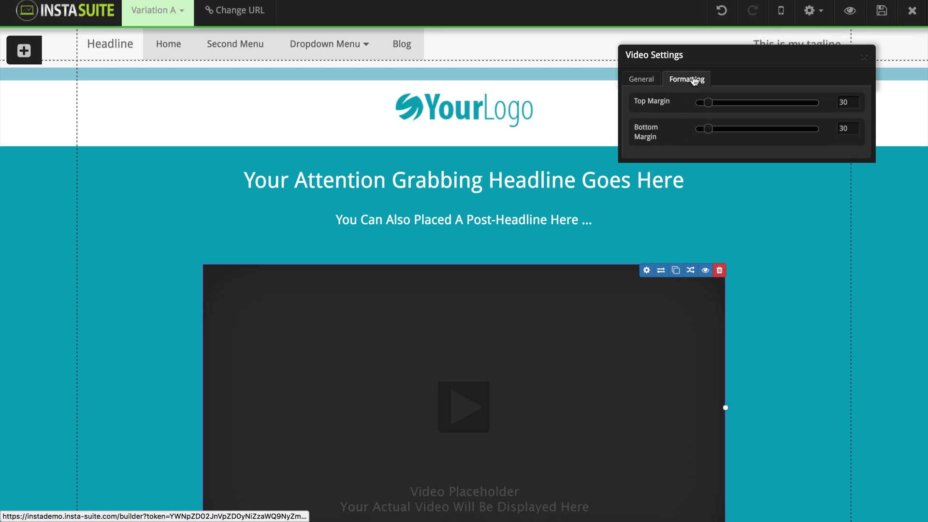
click(863, 58)
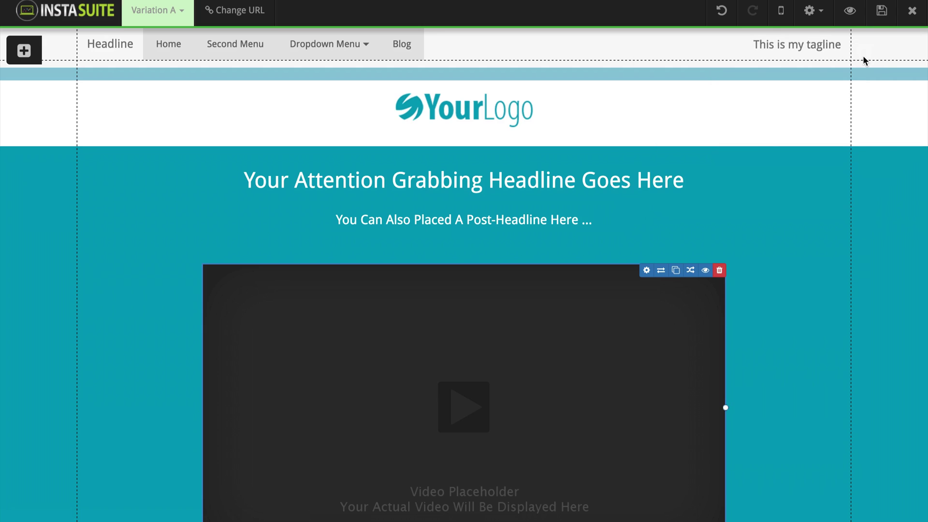
- Review the logo image's General settings, including image source, aspect ratio and image style
click(470, 107)
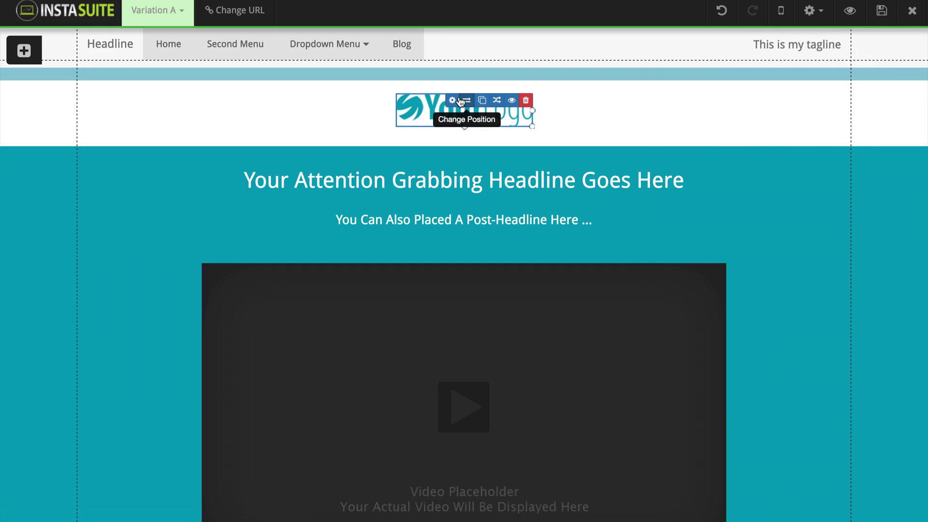
click(452, 102)
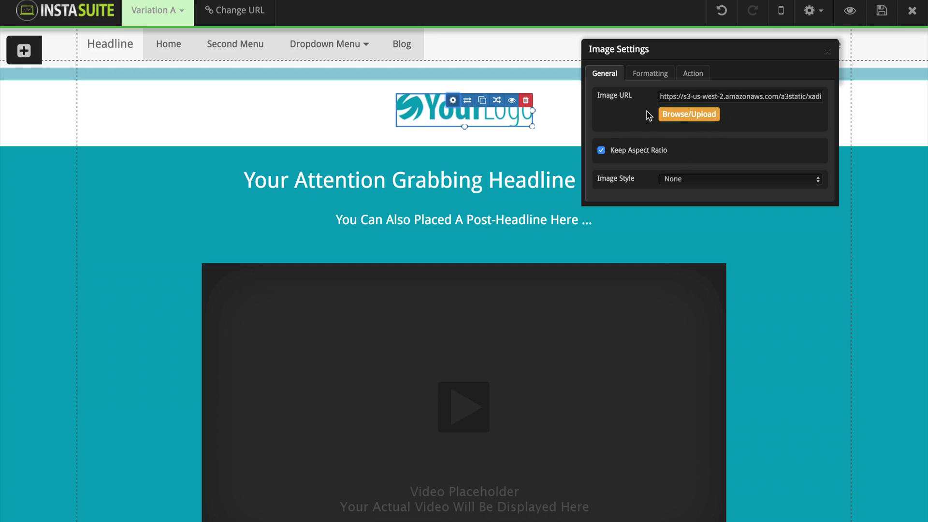
click(828, 52)
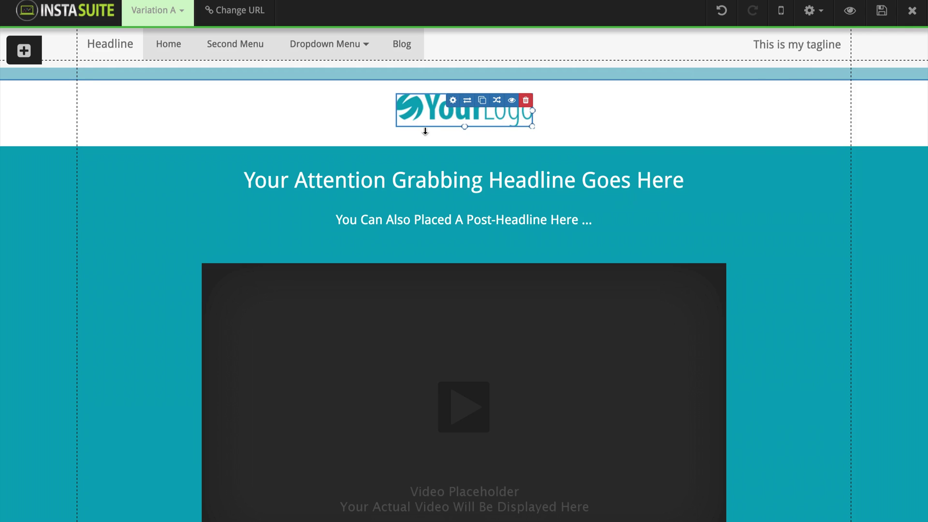
- Open the attention-grabbing headline for inline editing, look over its text formatting options, and exit editing
click(450, 179)
click(466, 184)
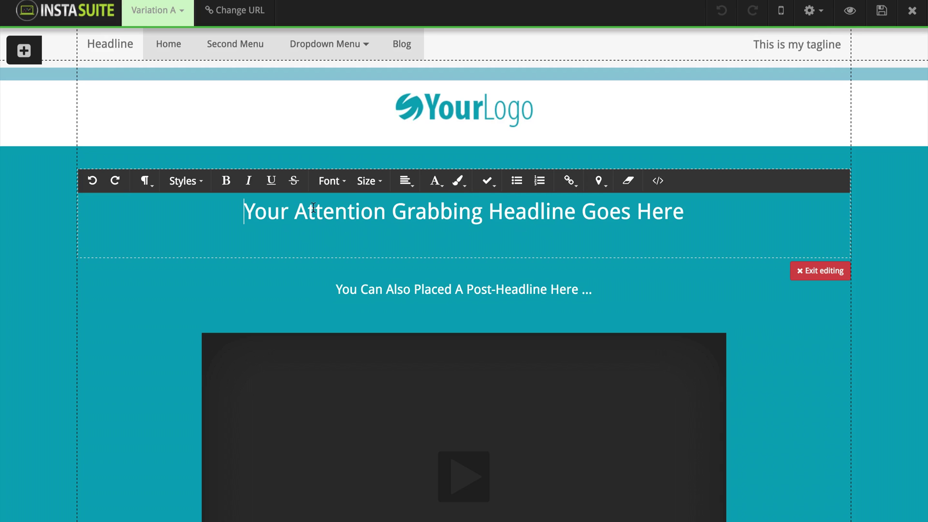
drag(254, 213, 685, 215)
click(685, 215)
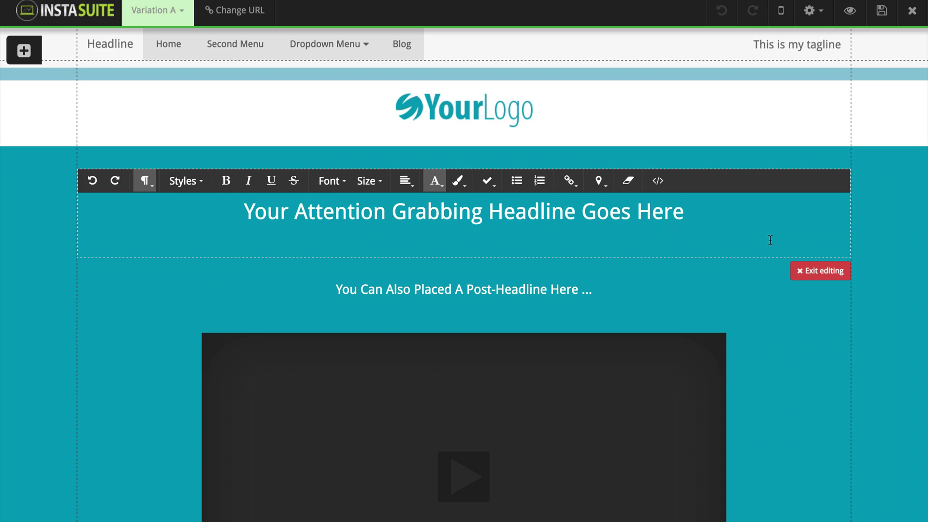
click(810, 270)
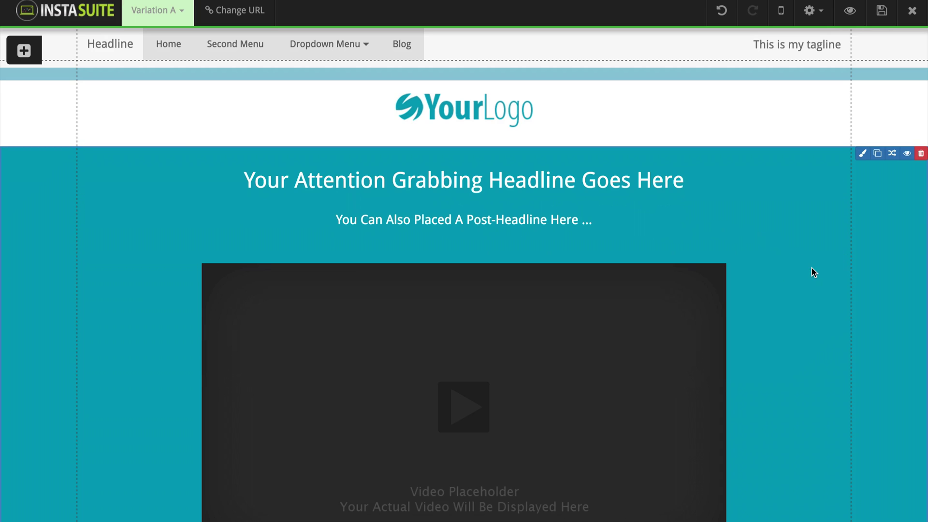
- Examine the "Click Here To Order Now" button's General settings and its available on-click actions
scroll(683, 346, down, 5)
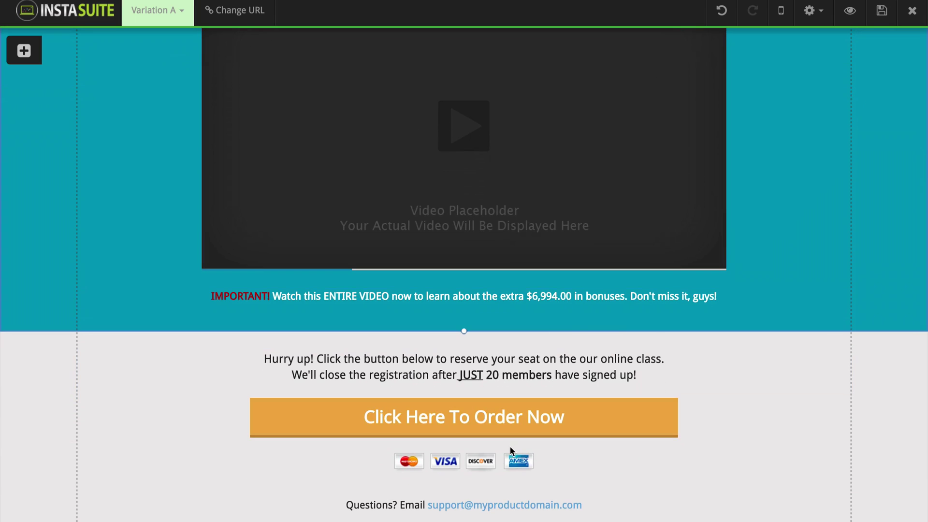
scroll(520, 448, down, 1)
click(598, 414)
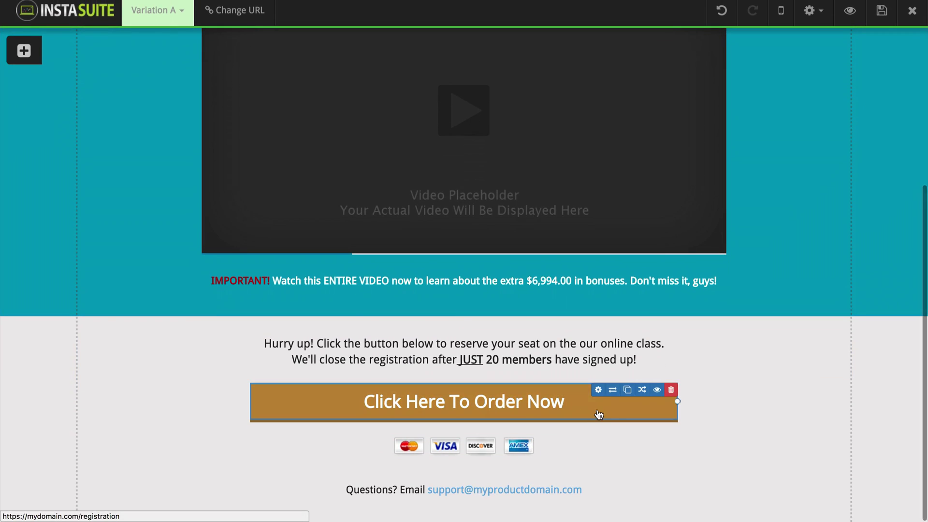
click(598, 390)
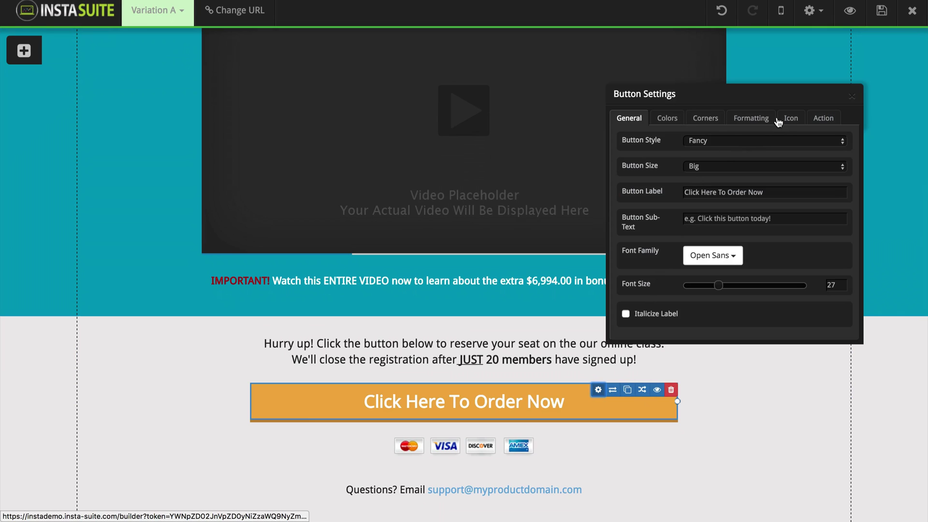
click(819, 120)
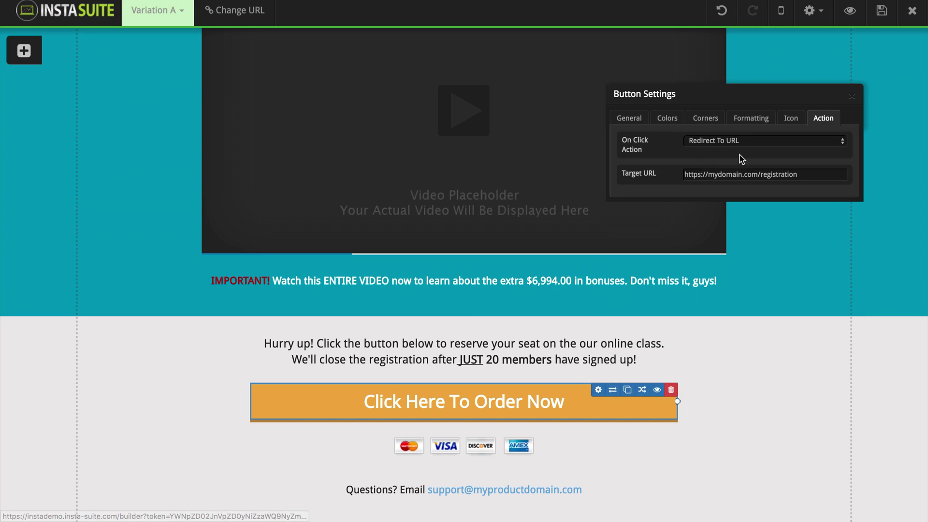
click(769, 141)
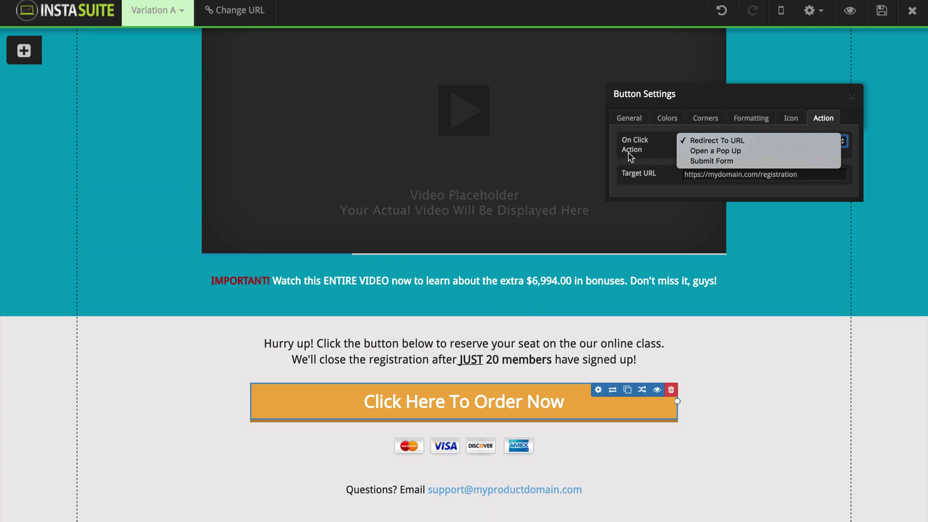
click(649, 153)
- Look through the order button's Colors, Corners, Formatting and Icon settings, and close its settings
click(669, 123)
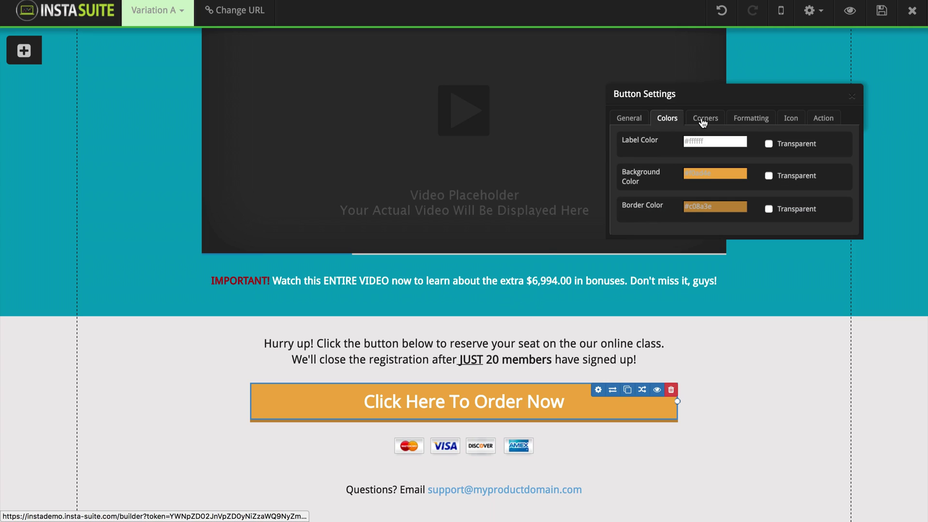
click(704, 121)
click(747, 121)
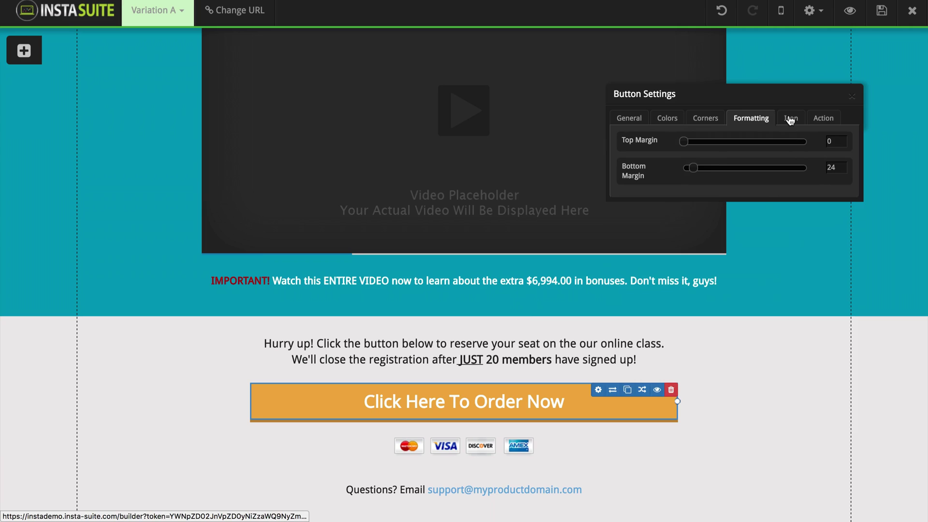
click(790, 120)
click(631, 121)
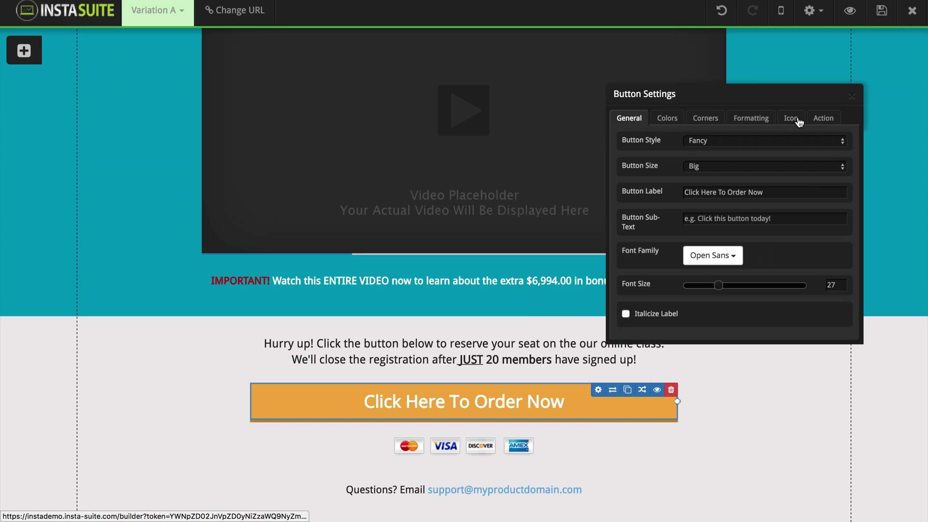
click(852, 97)
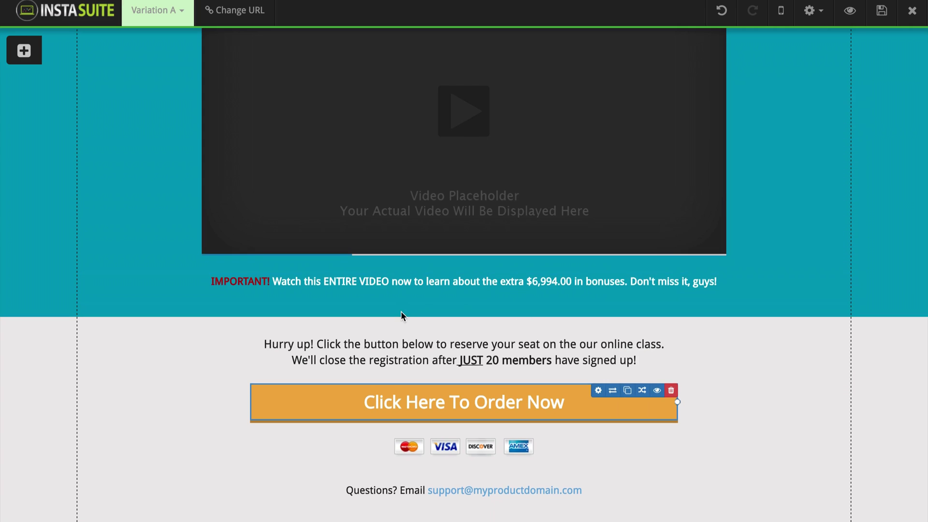
- Insert a grey flat button between the post-headline and the video
scroll(382, 314, up, 5)
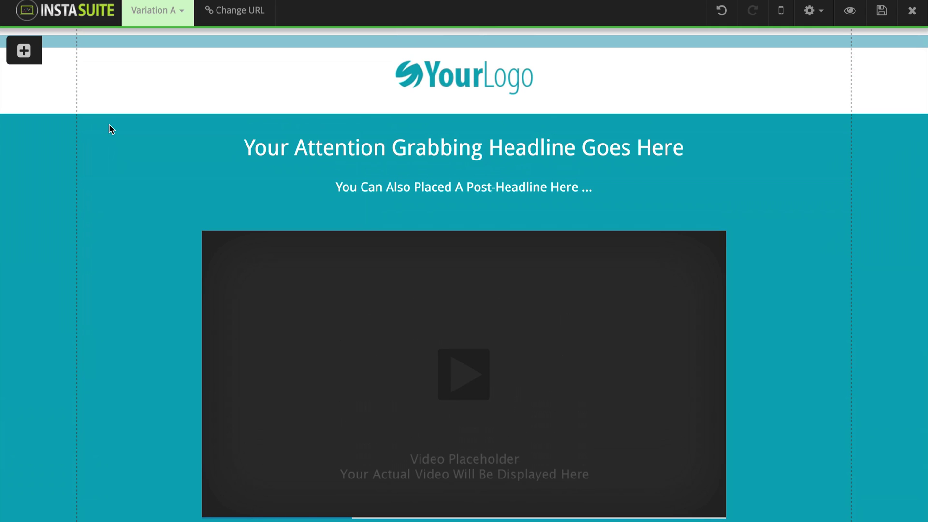
click(25, 51)
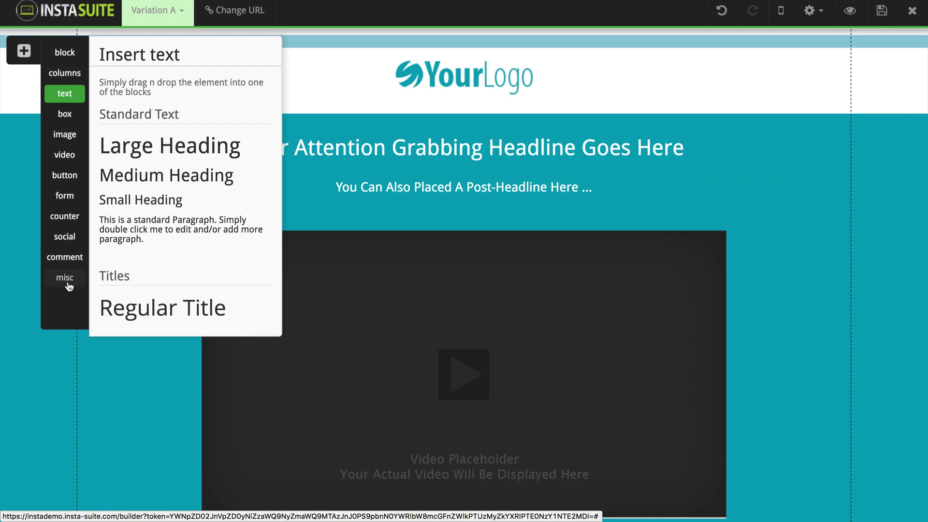
click(68, 178)
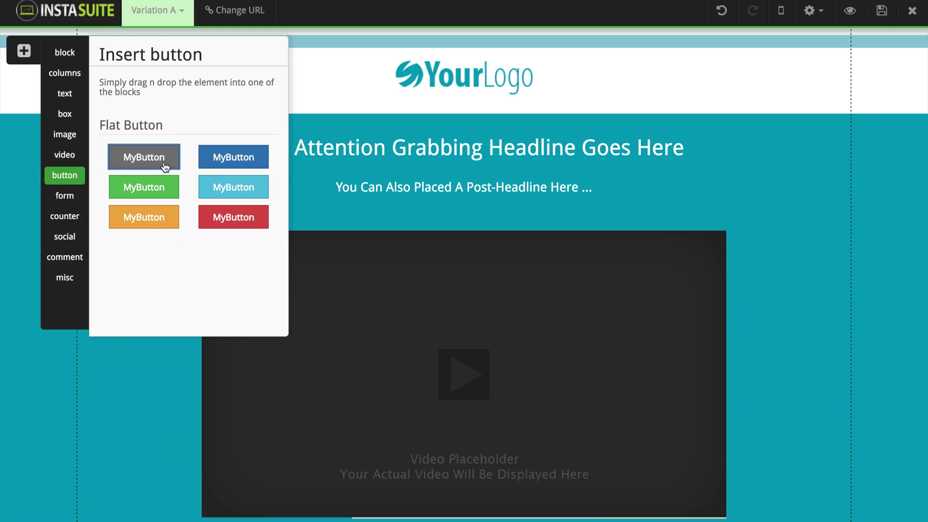
drag(164, 167, 283, 164)
drag(367, 170, 427, 224)
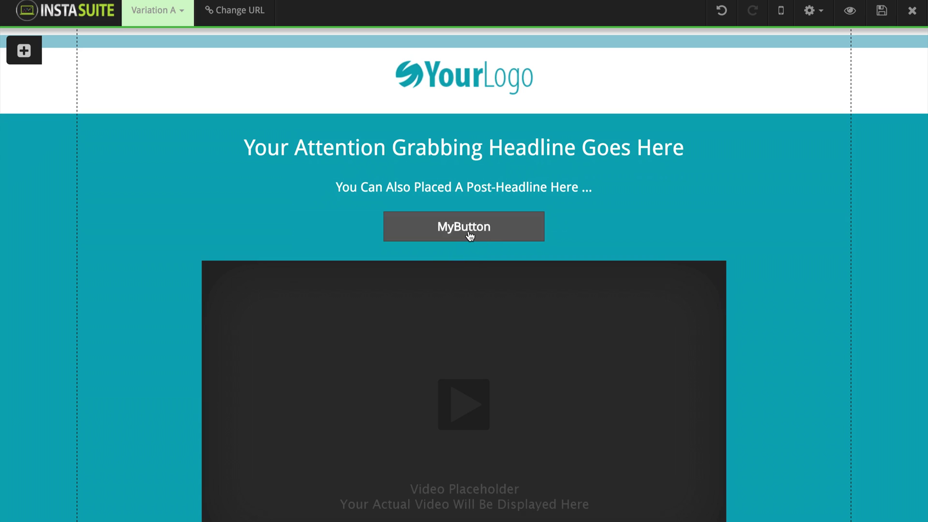
- Review the General settings of the newly added grey button
mouse_move(486, 230)
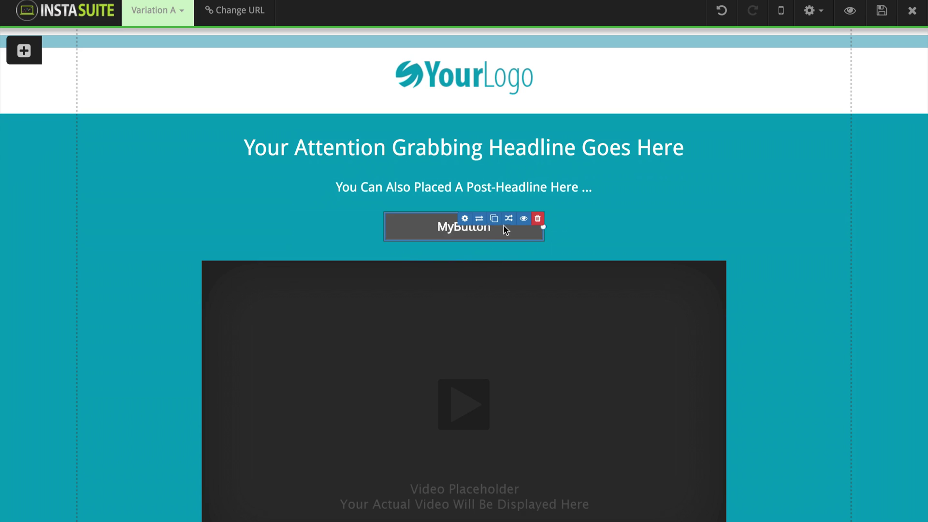
click(465, 220)
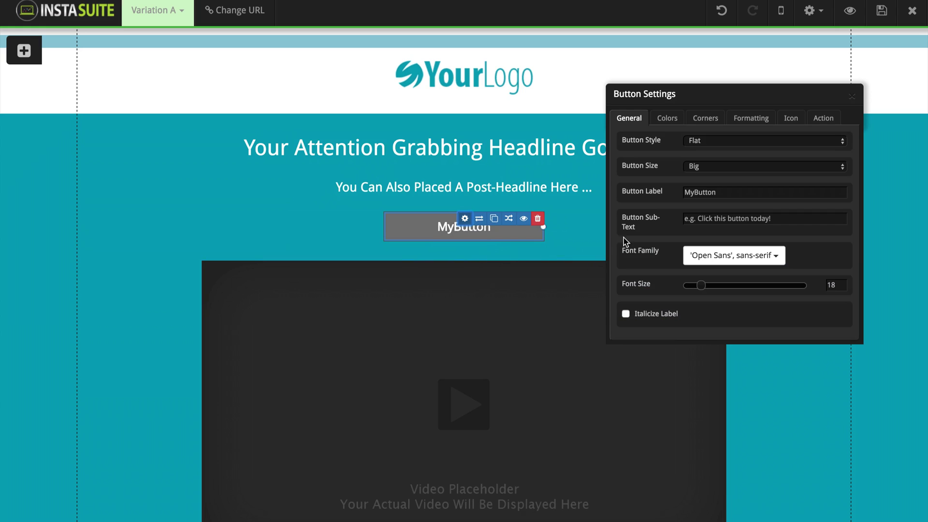
click(853, 98)
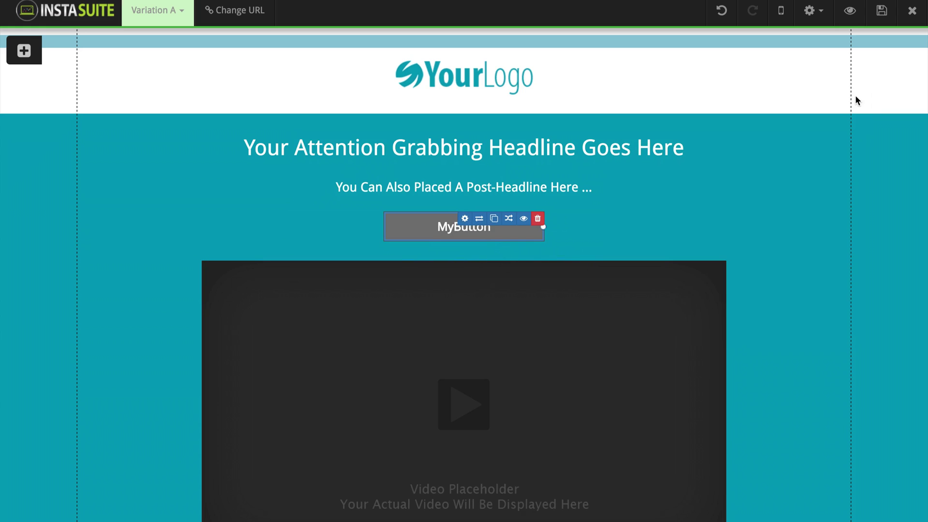
- Browse the insertable Counter Up and Countdown elements, and check the social elements
click(27, 53)
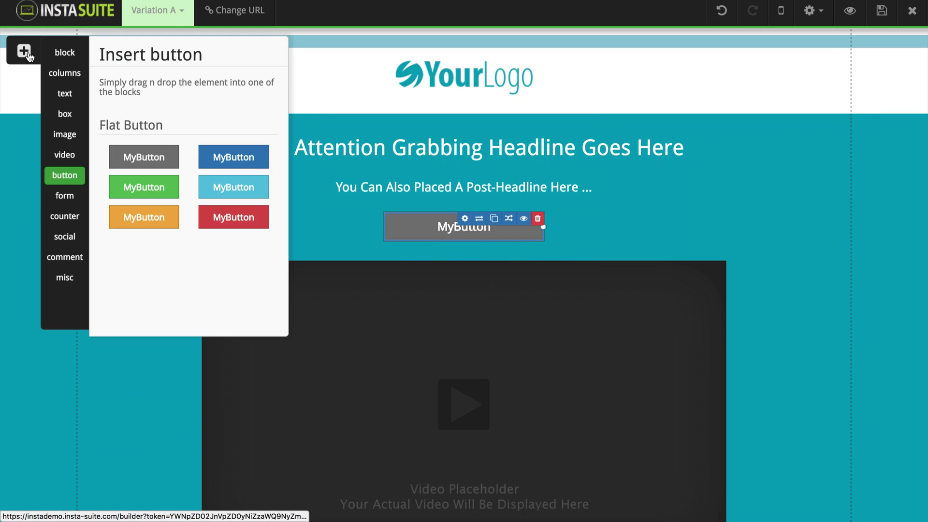
click(66, 218)
scroll(202, 250, down, 1)
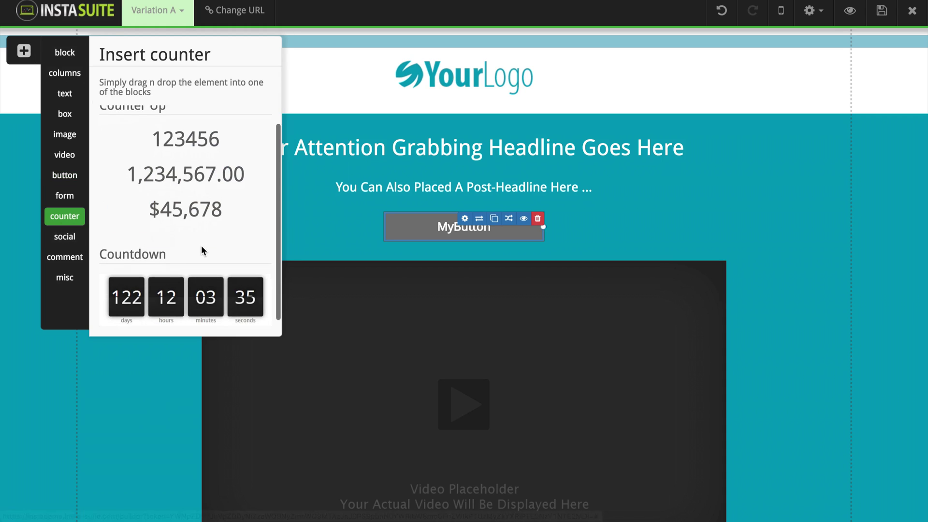
scroll(201, 246, up, 3)
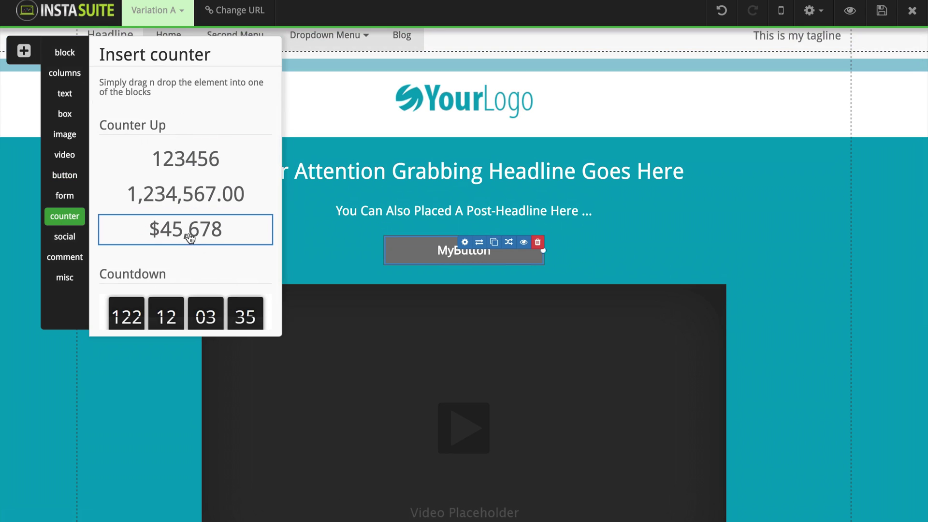
scroll(190, 236, down, 2)
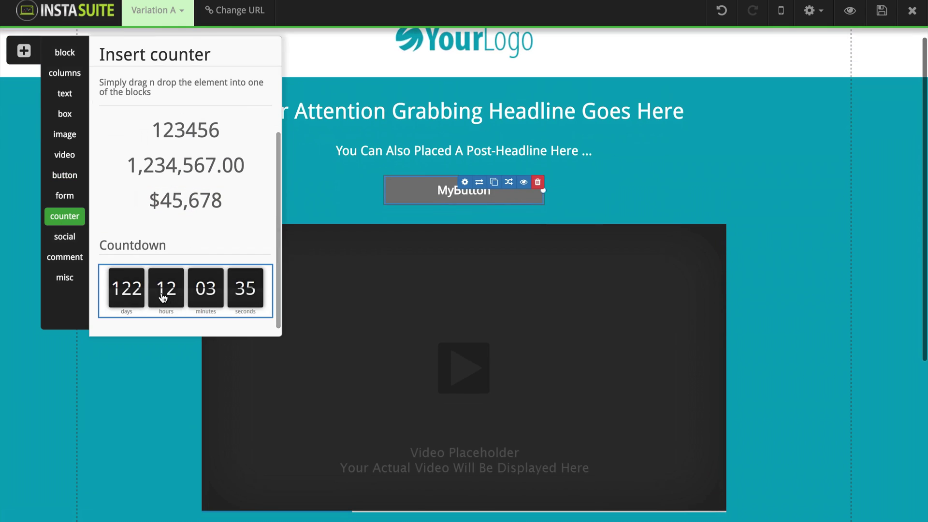
scroll(186, 290, up, 1)
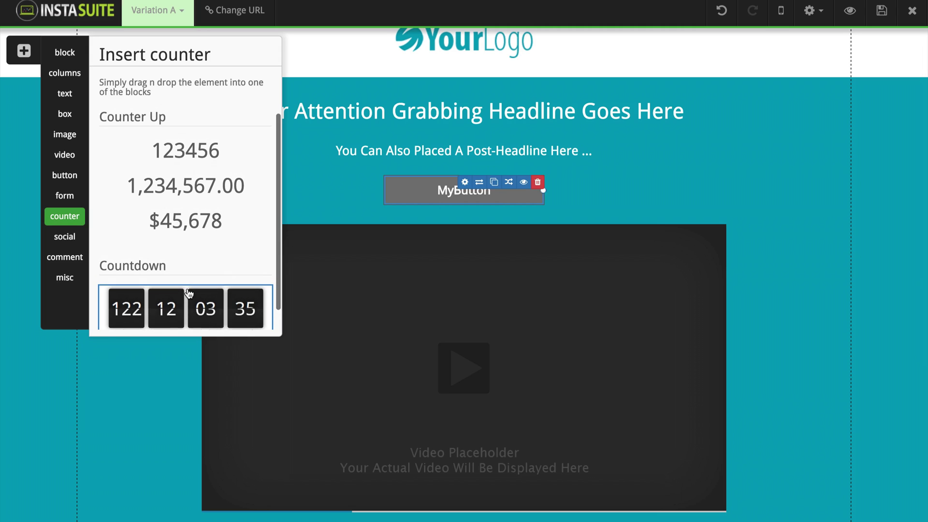
click(65, 238)
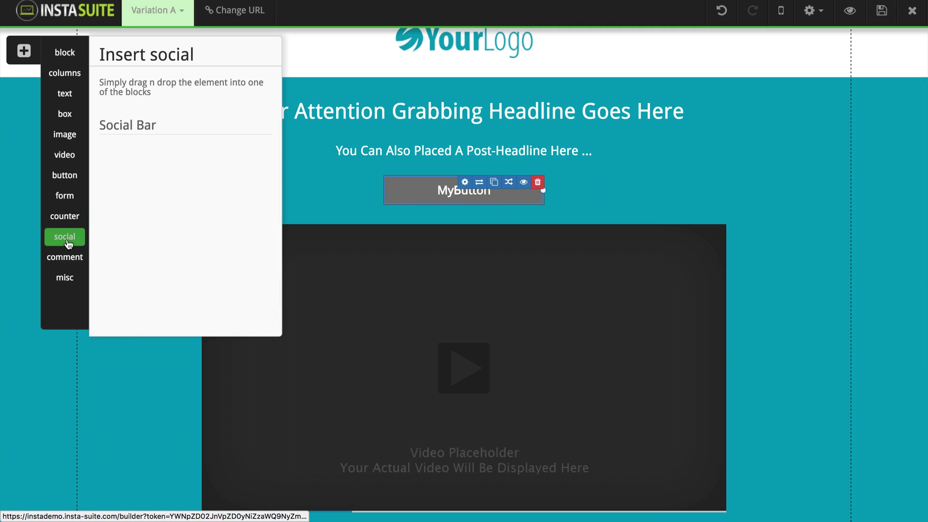
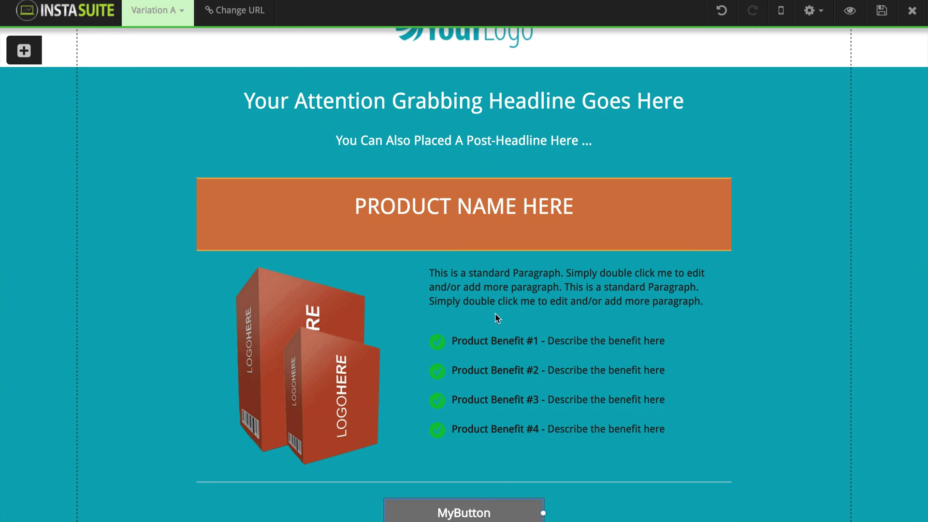
- Look over the product box on the page and browse the basic and pre-made blocks available to insert
scroll(564, 265, up, 3)
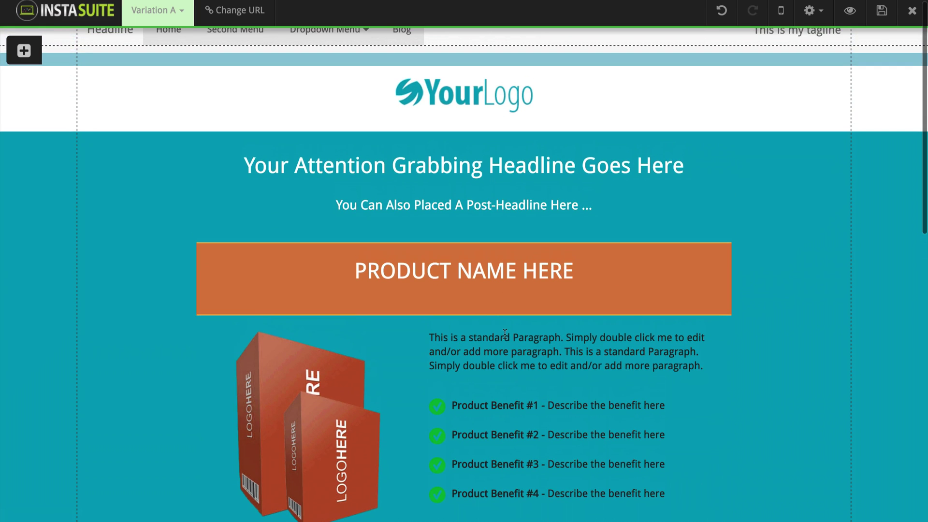
scroll(505, 333, down, 3)
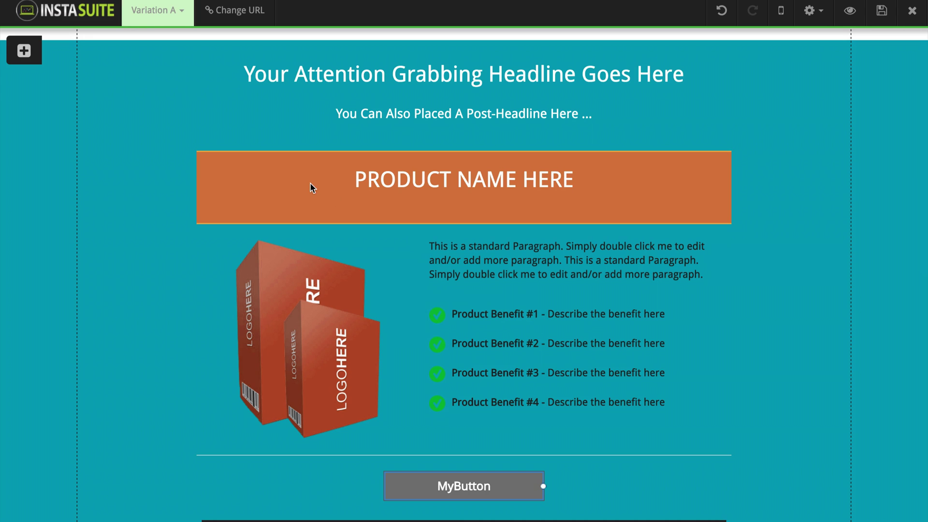
click(24, 51)
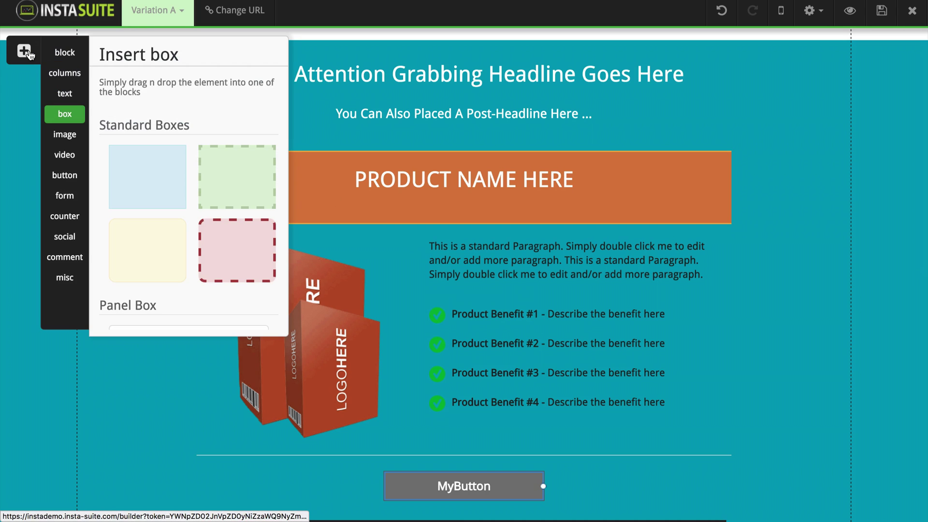
click(67, 54)
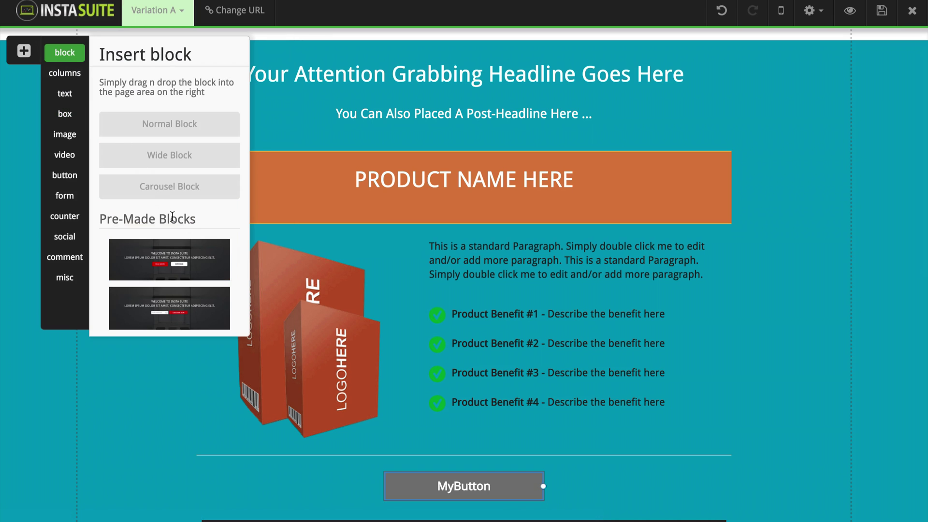
scroll(173, 217, down, 5)
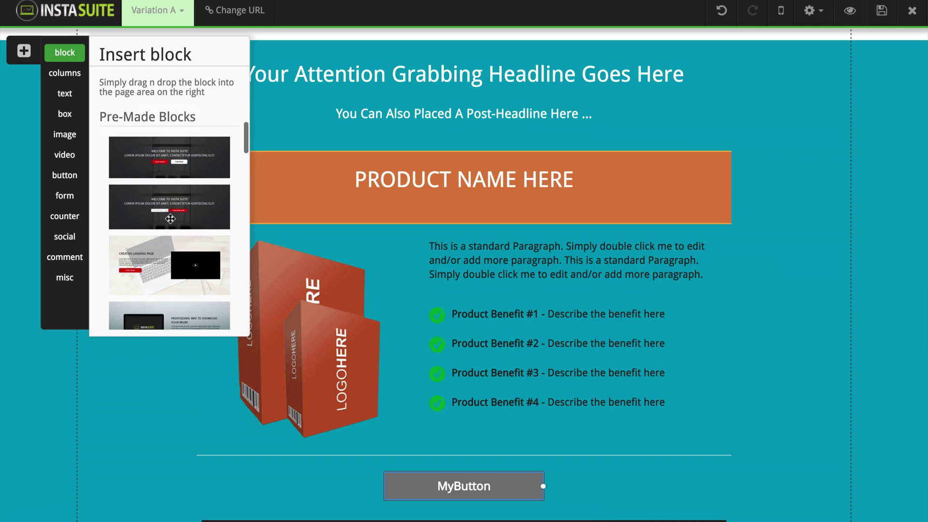
scroll(184, 170, down, 2)
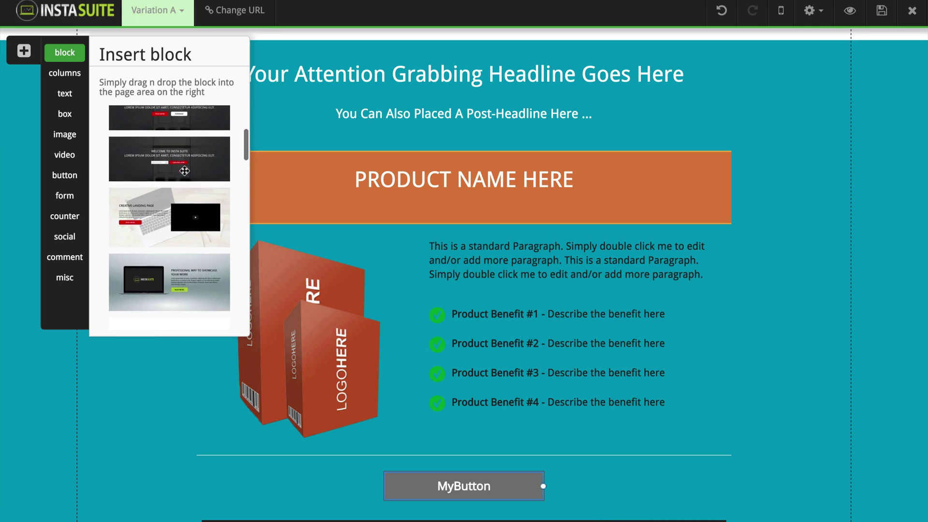
- Browse further pre-made blocks and look over the page from the product box down to the order section
scroll(159, 216, down, 4)
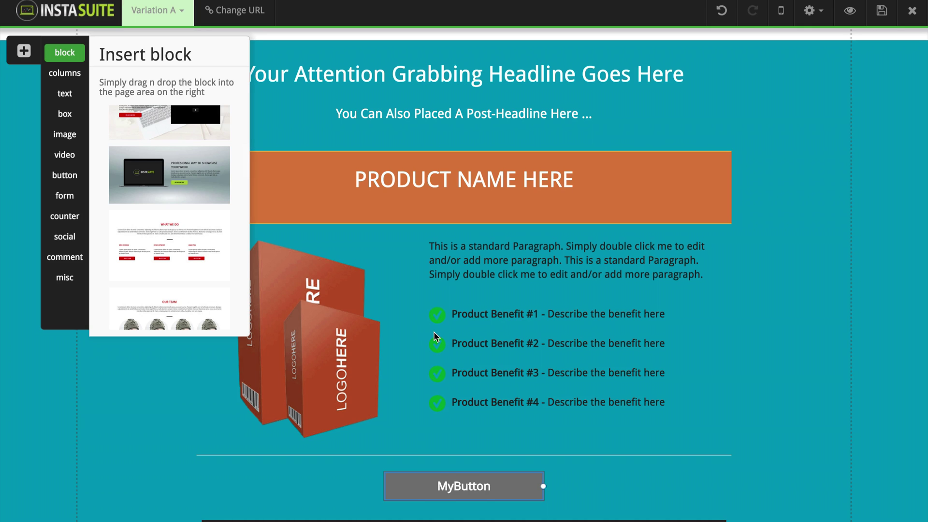
scroll(171, 215, down, 2)
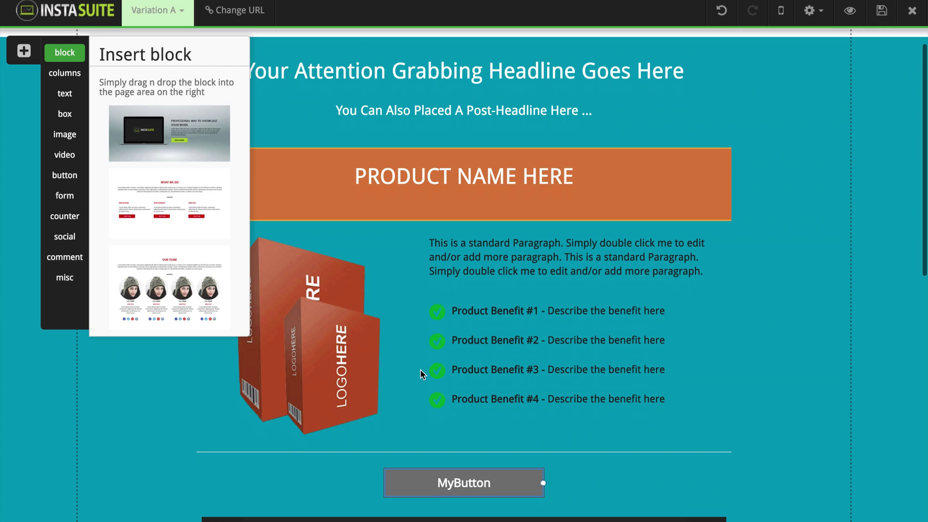
scroll(421, 374, down, 5)
scroll(422, 434, down, 2)
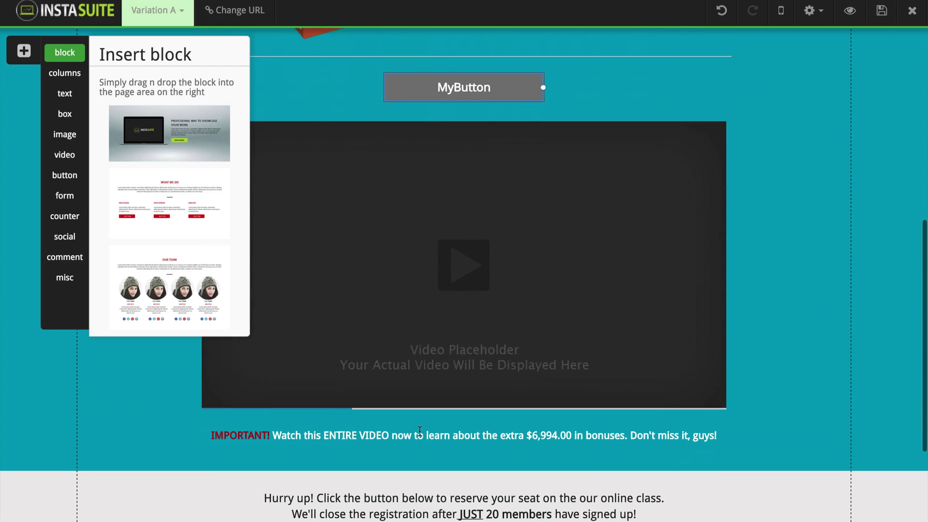
scroll(419, 430, down, 3)
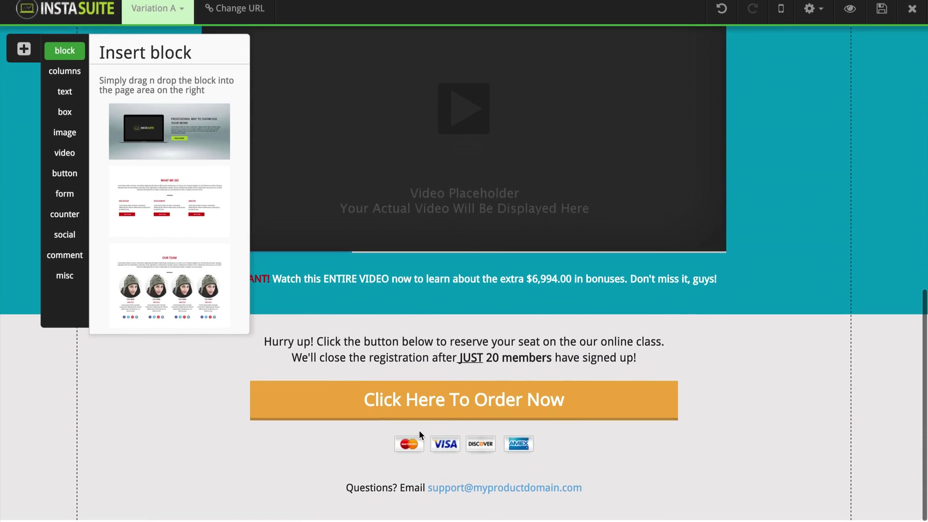
scroll(421, 403, up, 5)
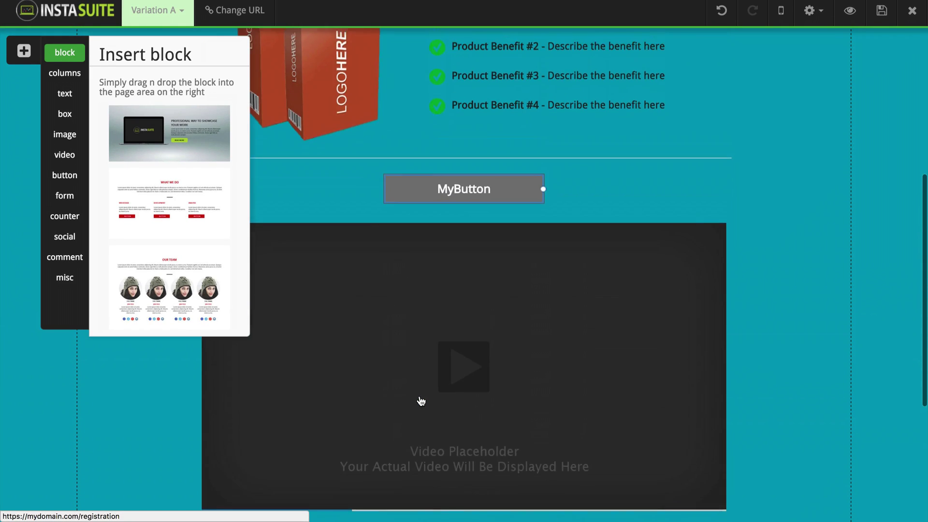
scroll(420, 400, up, 3)
scroll(379, 133, up, 1)
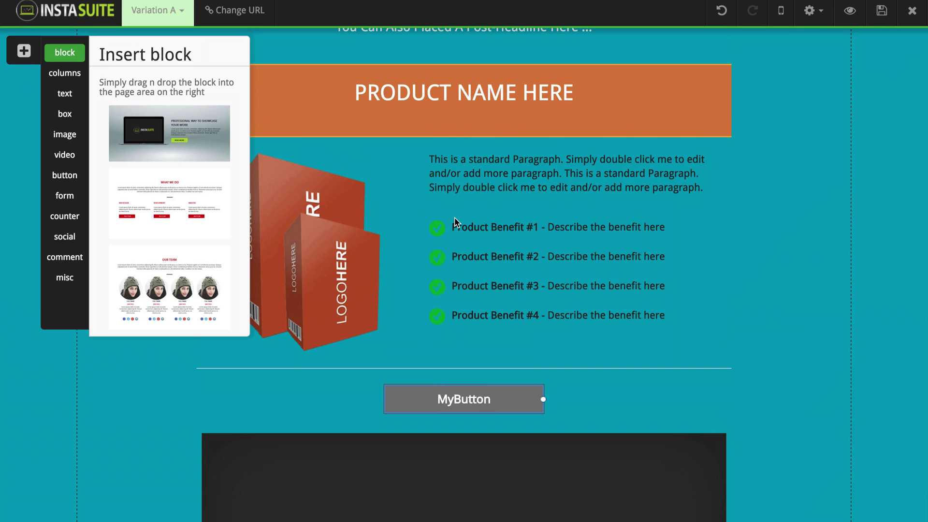
scroll(428, 199, up, 1)
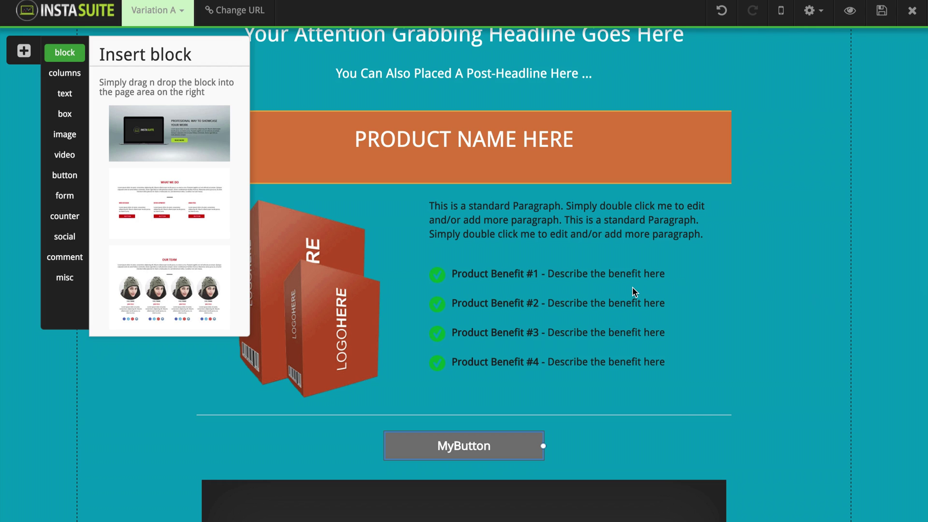
- Insert the pre-made Our Team block between the video section and the order section
scroll(633, 287, down, 10)
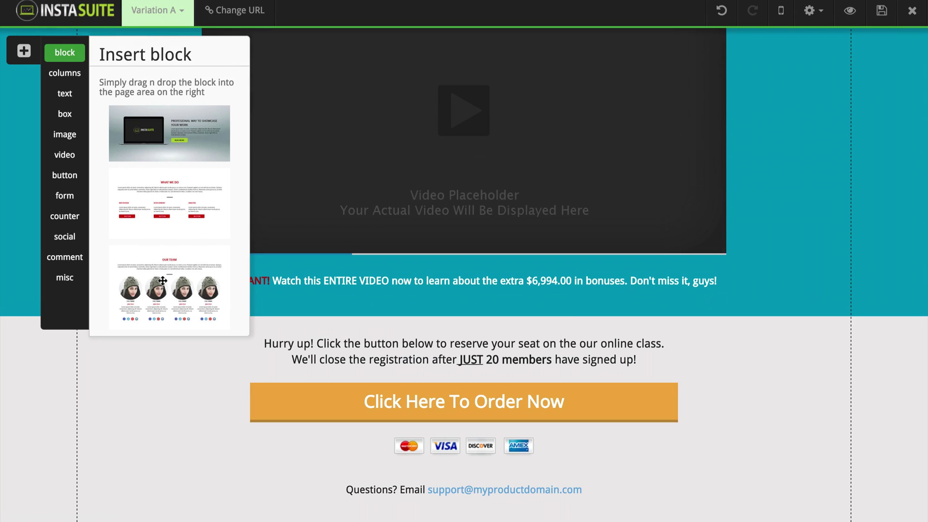
drag(163, 281, 313, 344)
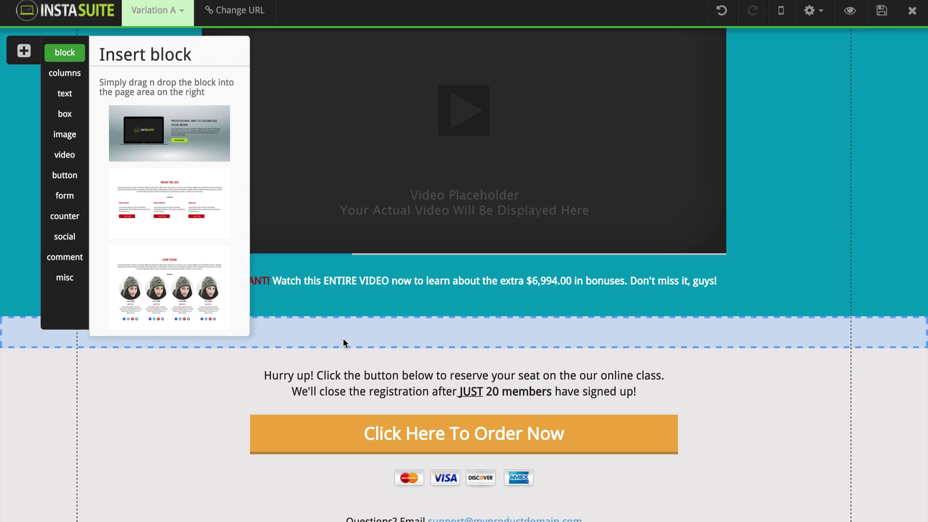
drag(361, 341, 413, 341)
drag(414, 340, 412, 335)
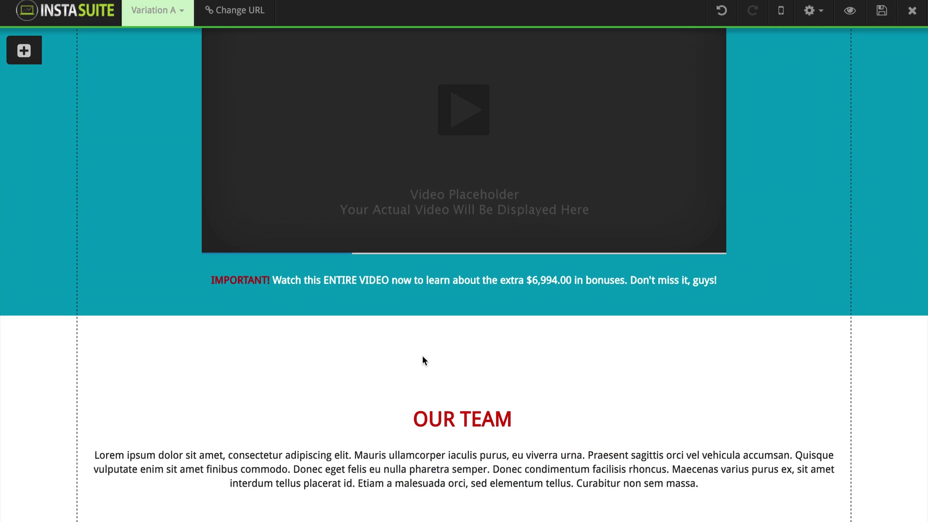
- Examine the inserted Our Team block and how it fits between the sections above and below it
scroll(422, 355, down, 2)
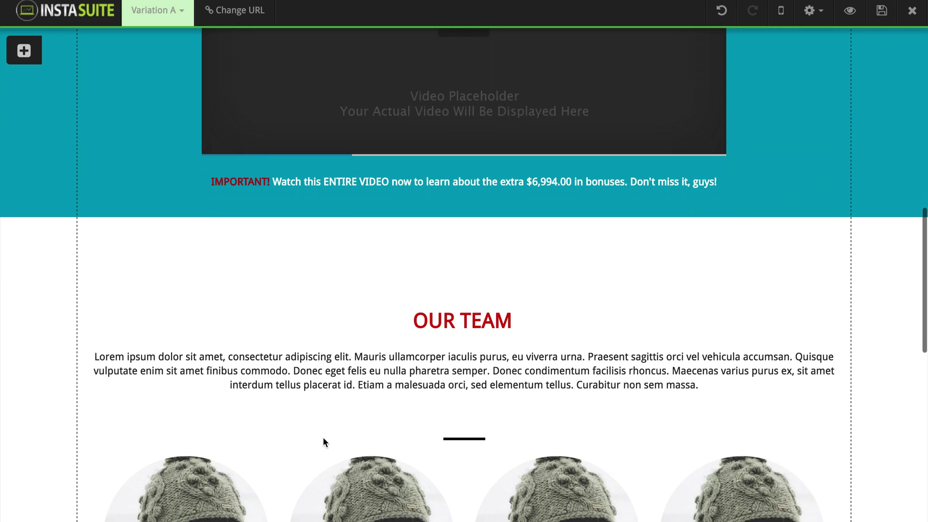
scroll(323, 442, down, 7)
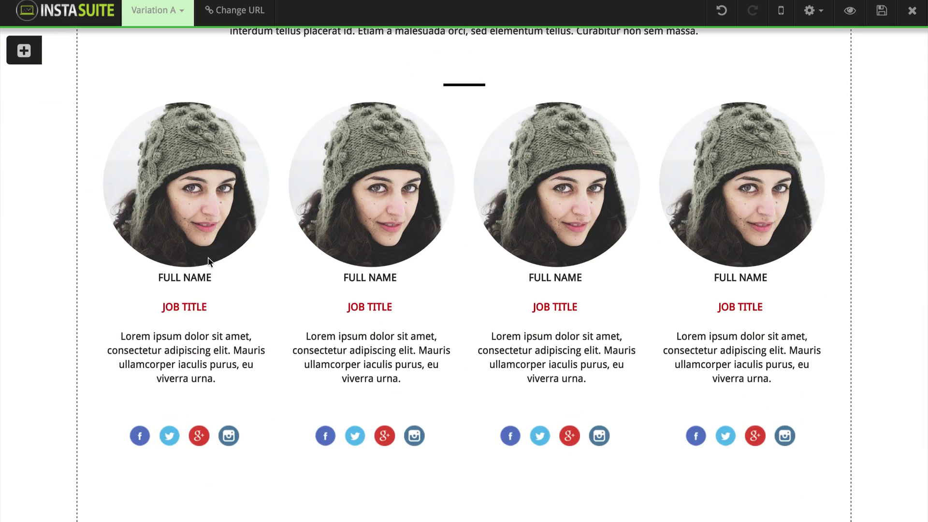
scroll(343, 393, down, 4)
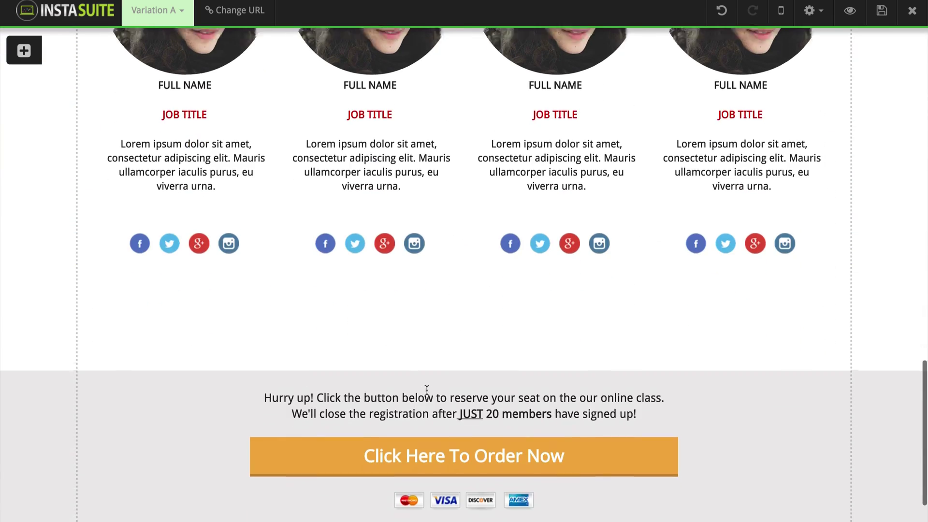
scroll(427, 390, up, 5)
scroll(437, 335, up, 20)
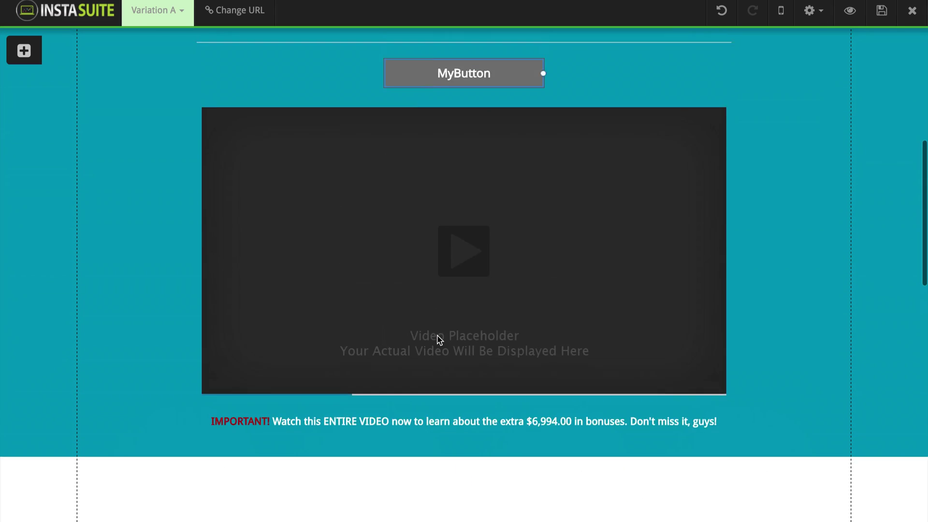
scroll(437, 334, up, 1)
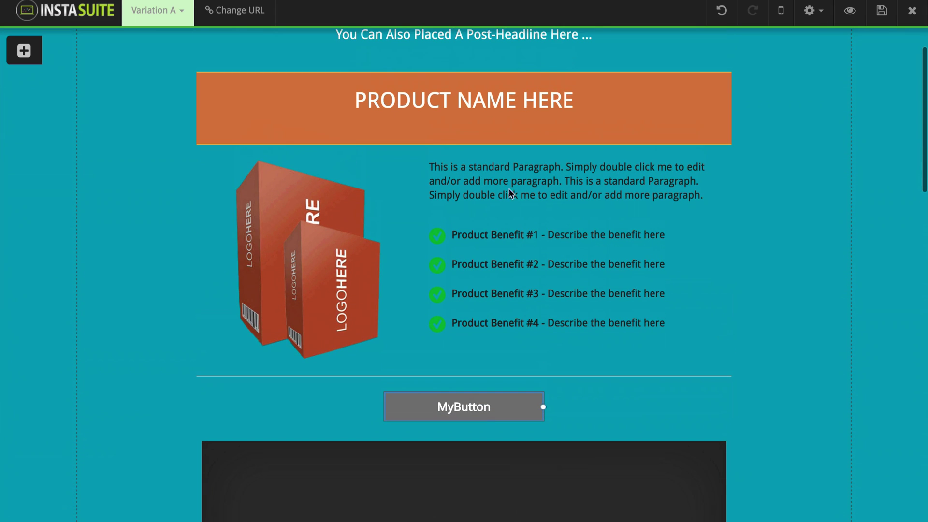
scroll(379, 365, down, 17)
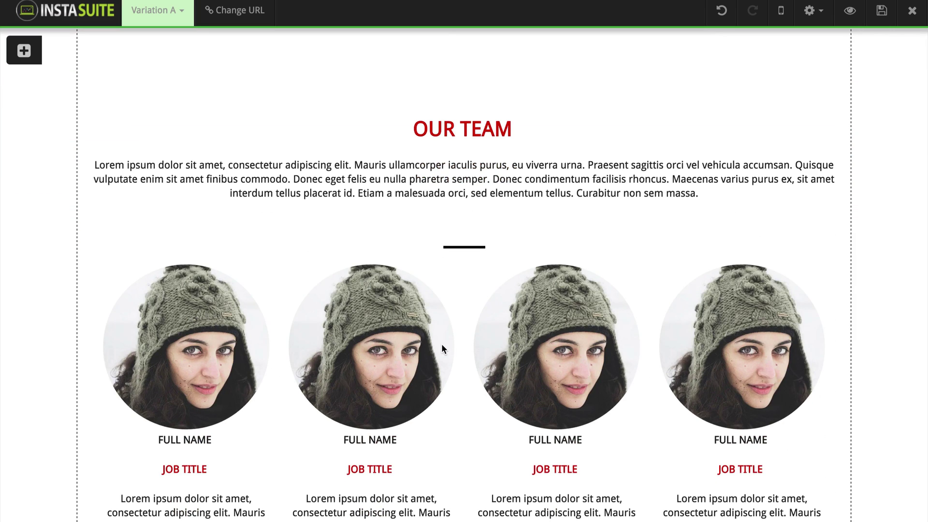
scroll(442, 344, down, 2)
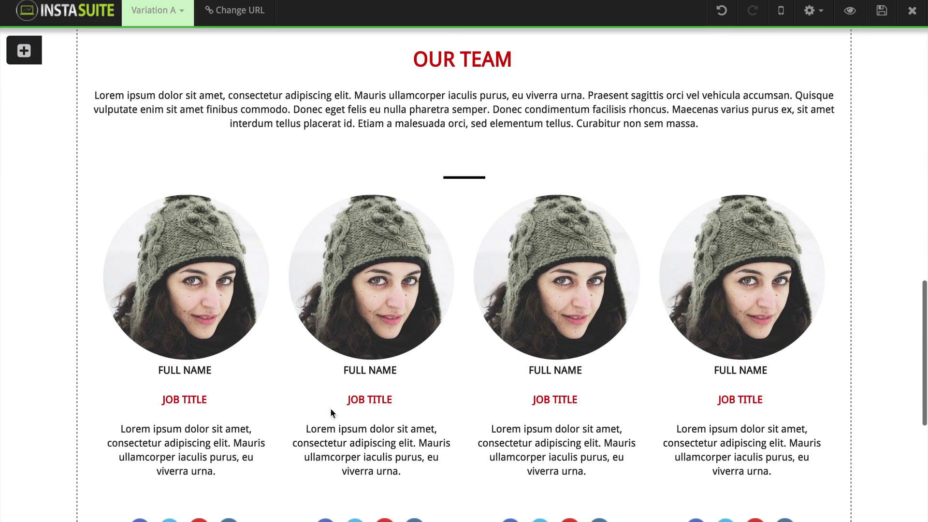
- Browse the remaining pre-made blocks through the opt-in, Mobile App and Features Section designs, and compare them with the page
click(21, 52)
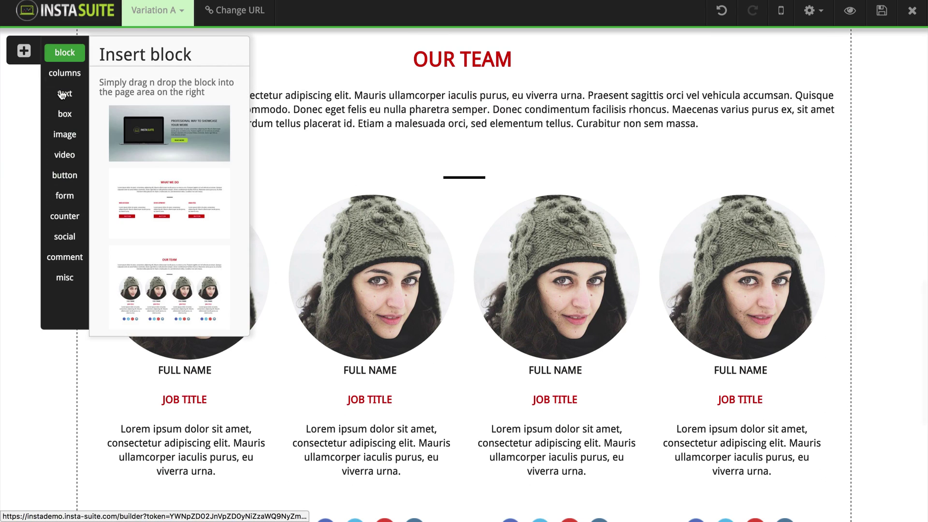
scroll(169, 199, down, 5)
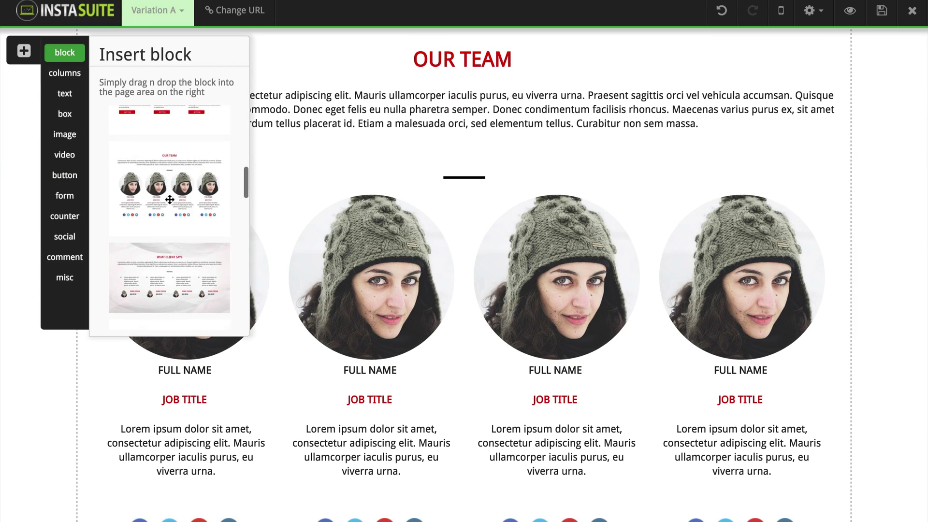
scroll(179, 222, down, 6)
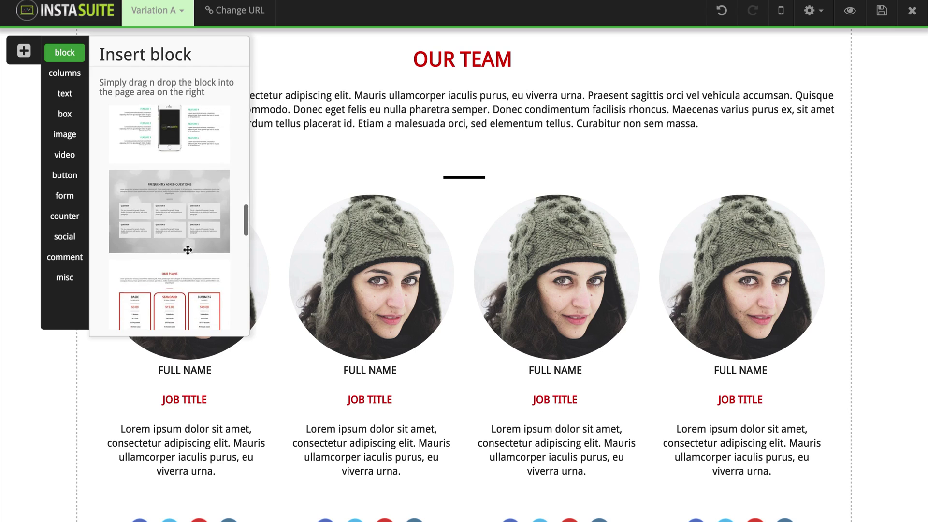
scroll(188, 250, down, 4)
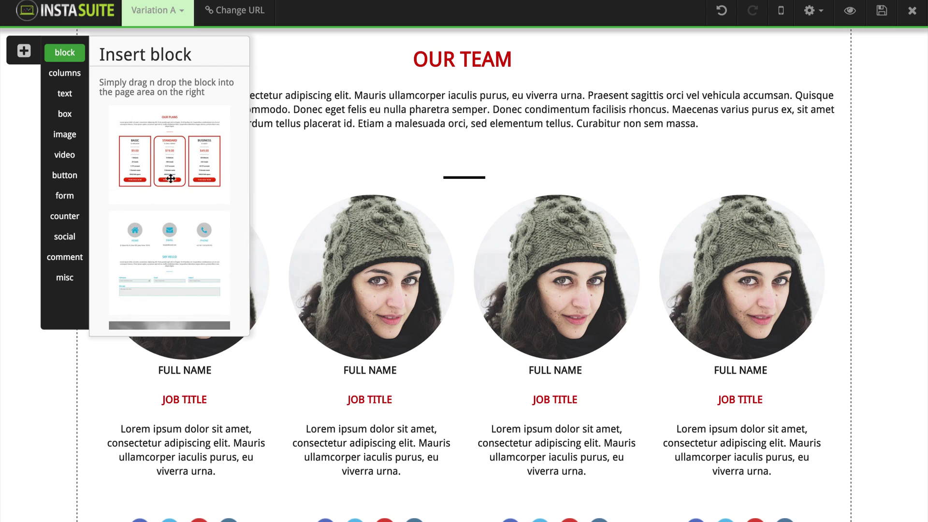
scroll(186, 256, down, 2)
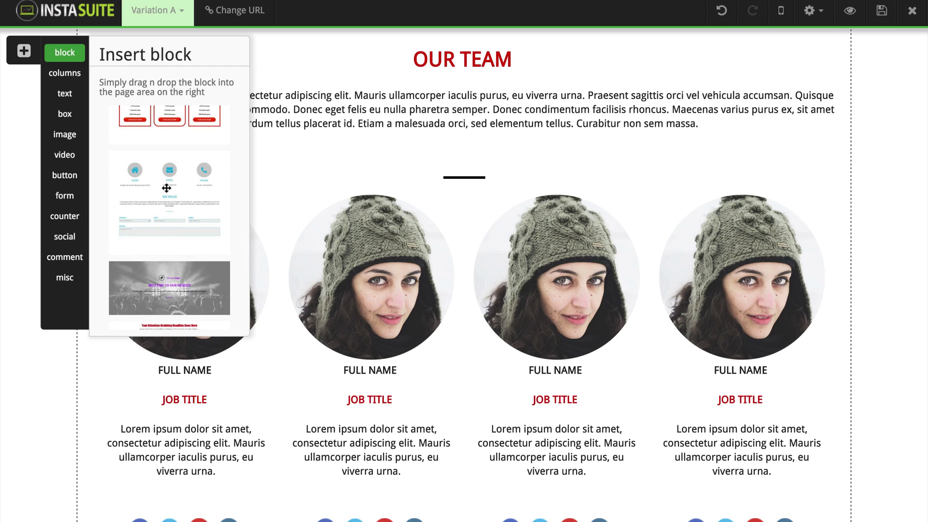
scroll(165, 186, down, 3)
scroll(176, 222, down, 4)
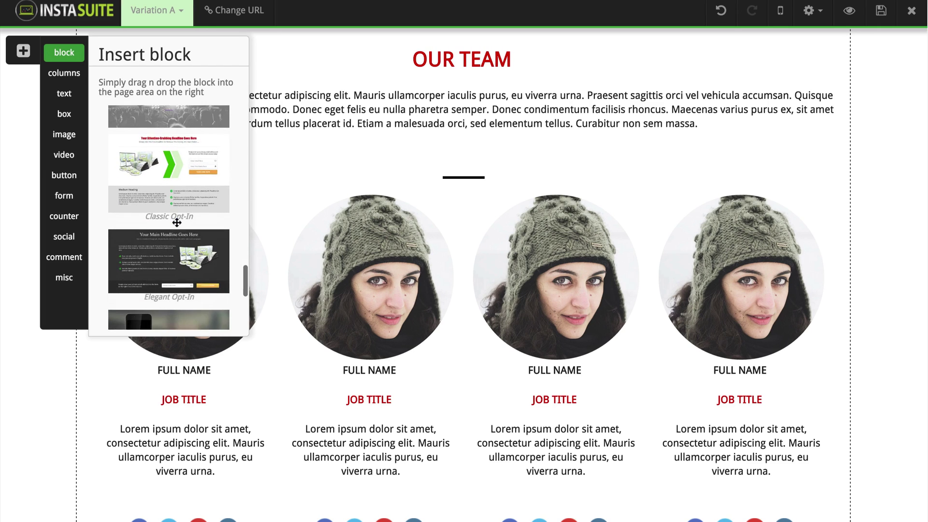
scroll(177, 222, down, 4)
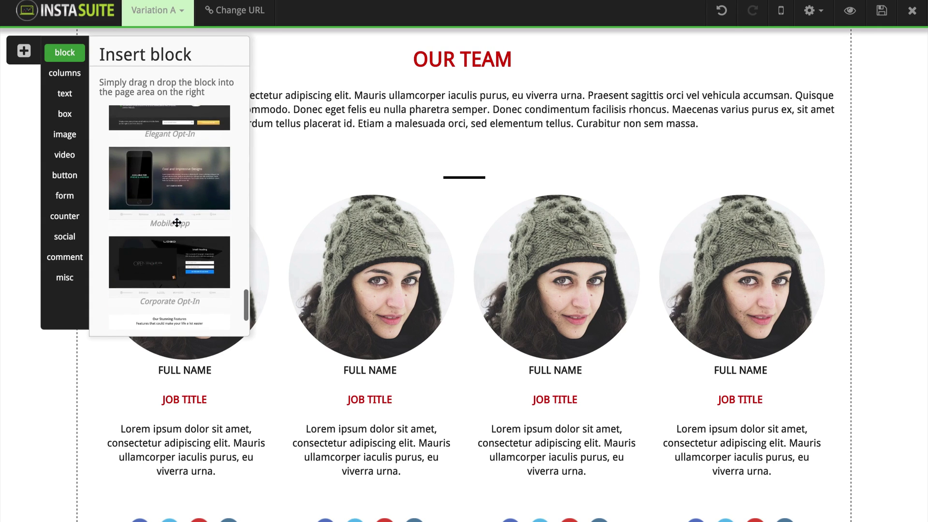
scroll(176, 222, down, 2)
scroll(176, 223, up, 5)
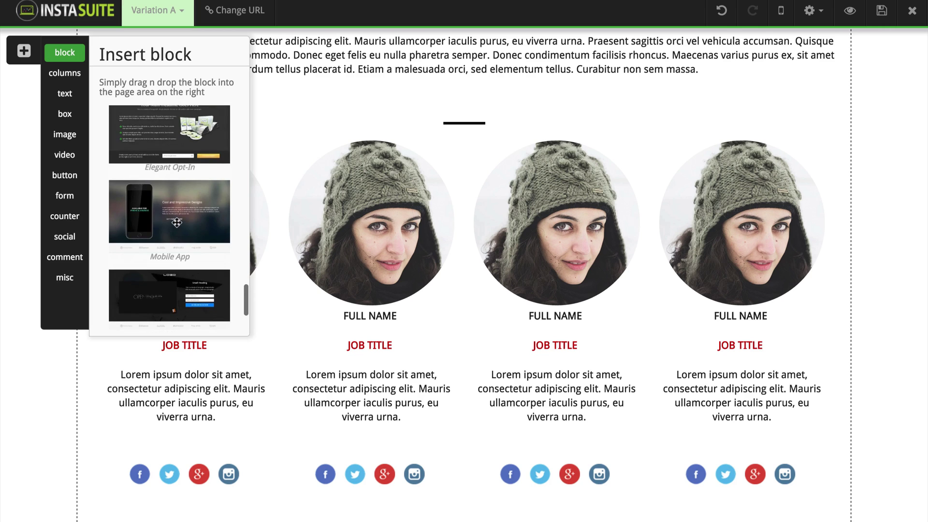
scroll(344, 246, up, 8)
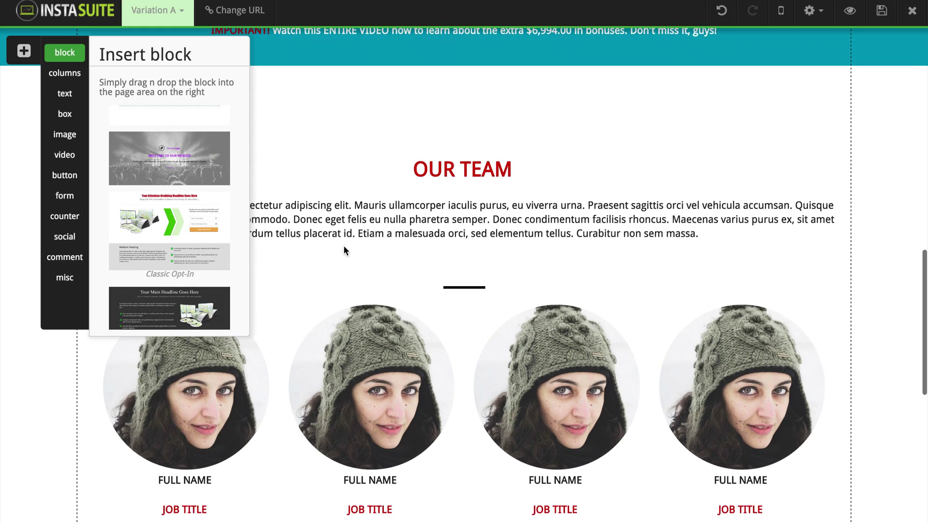
scroll(344, 246, up, 7)
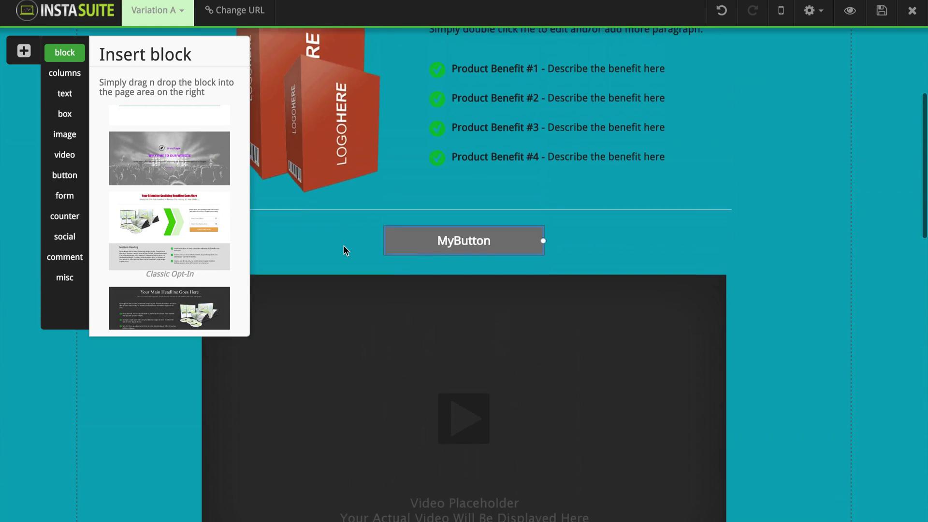
scroll(344, 250, up, 3)
scroll(343, 251, down, 5)
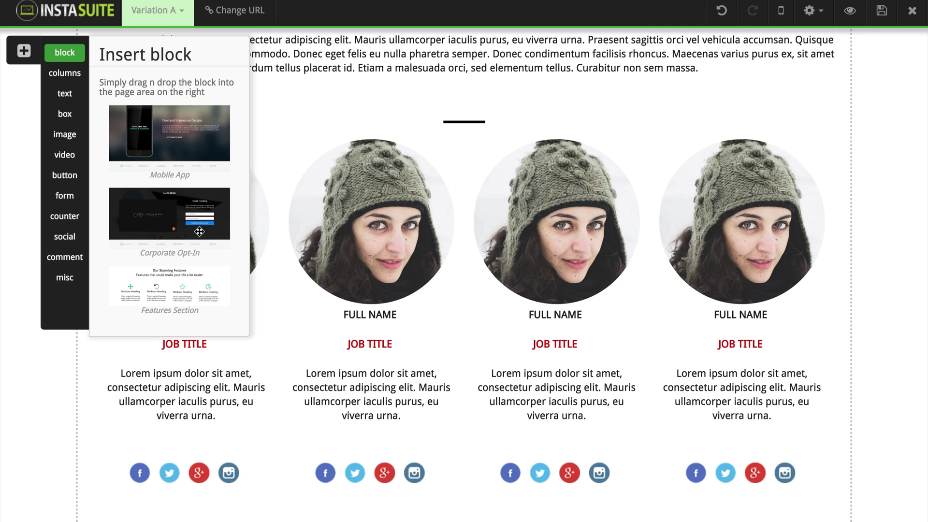
- Open the insertable social elements with the page's order section in view
scroll(362, 309, down, 5)
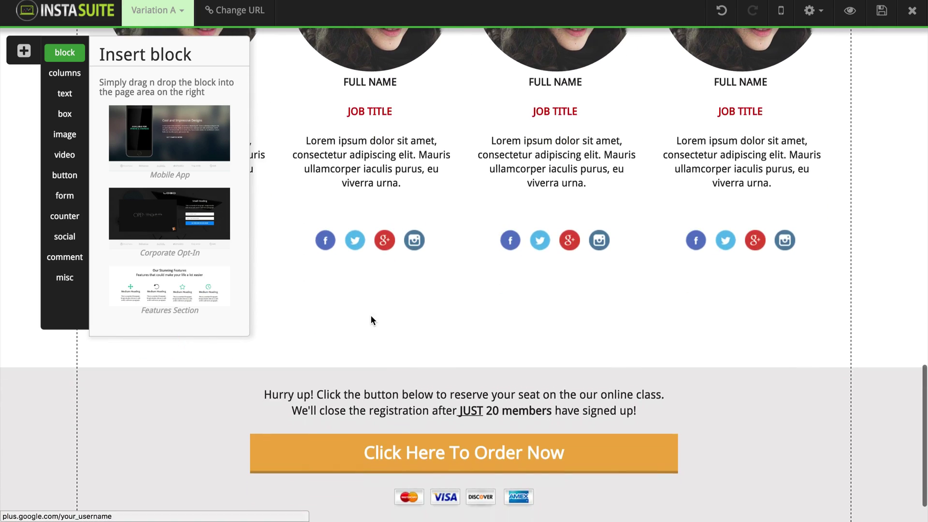
scroll(371, 320, down, 1)
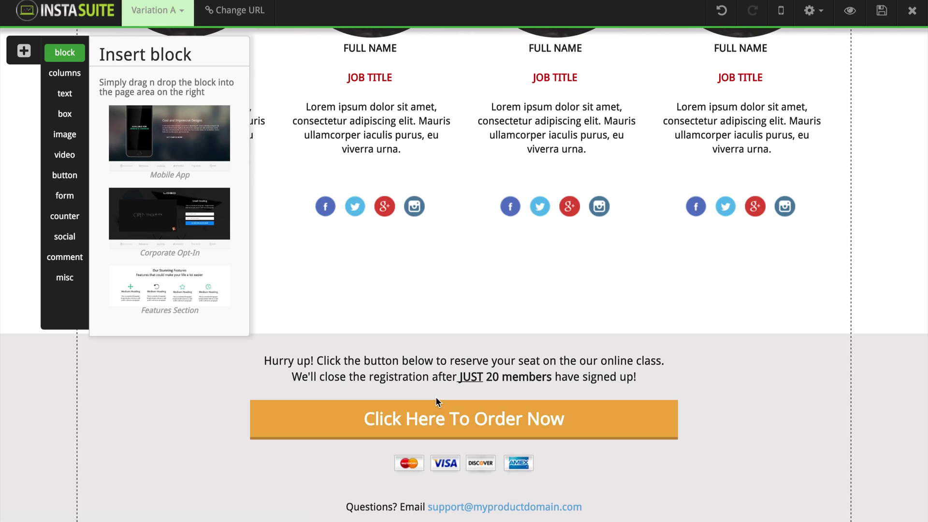
click(71, 238)
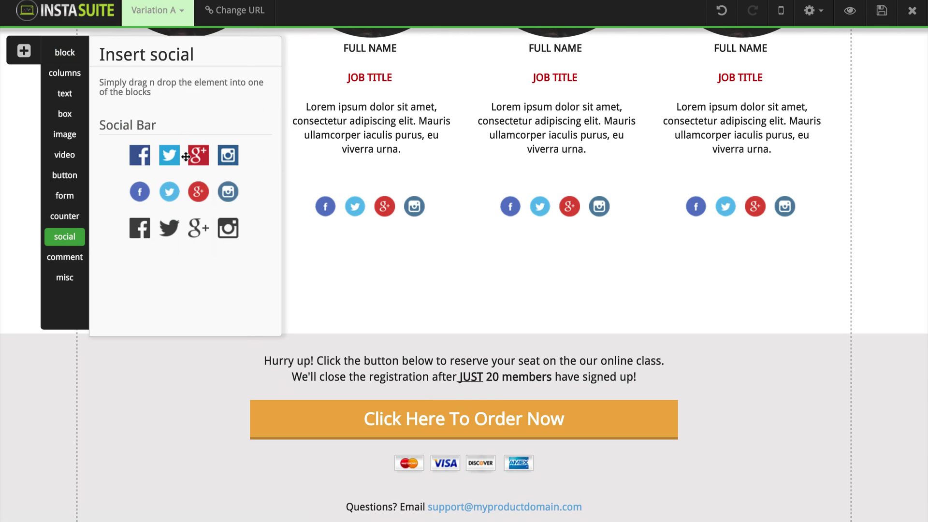